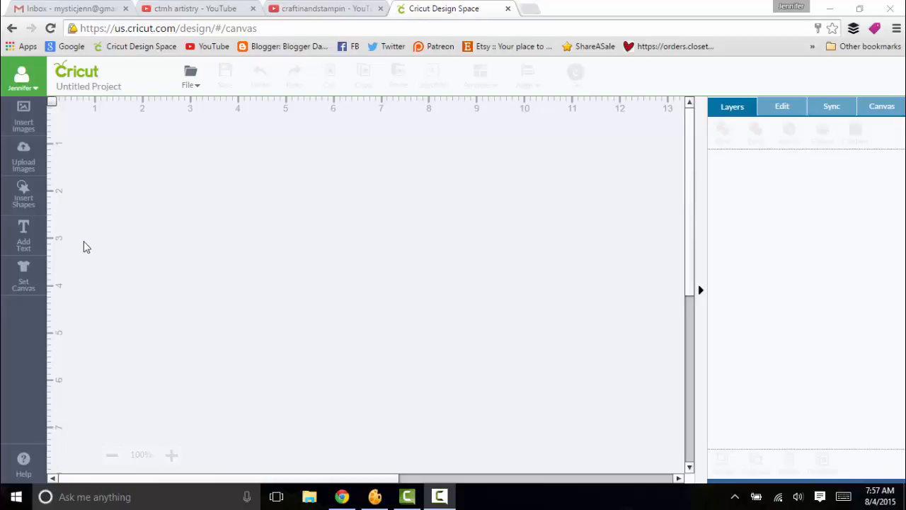
# Search the canvas types for "layout" and set the project canvas to Scrapbook layouts.
pyautogui.click(24, 276)
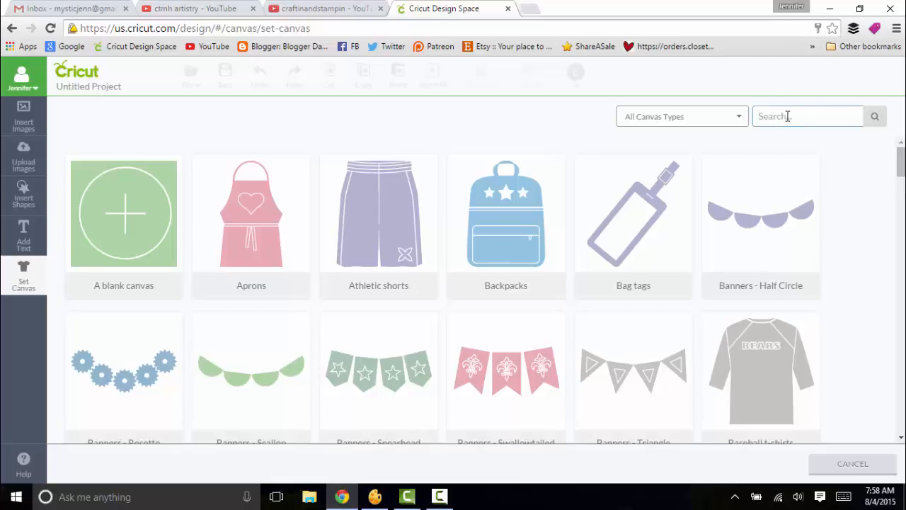
pyautogui.write('layout')
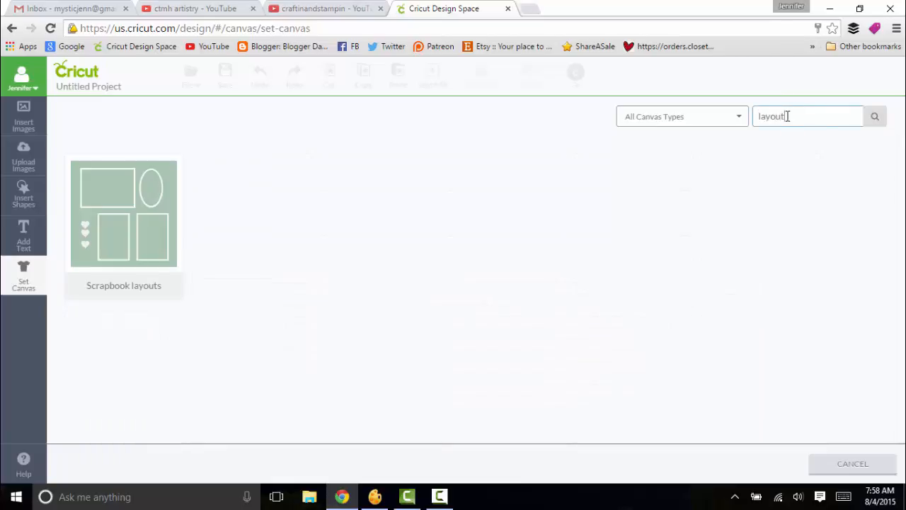
pyautogui.click(157, 205)
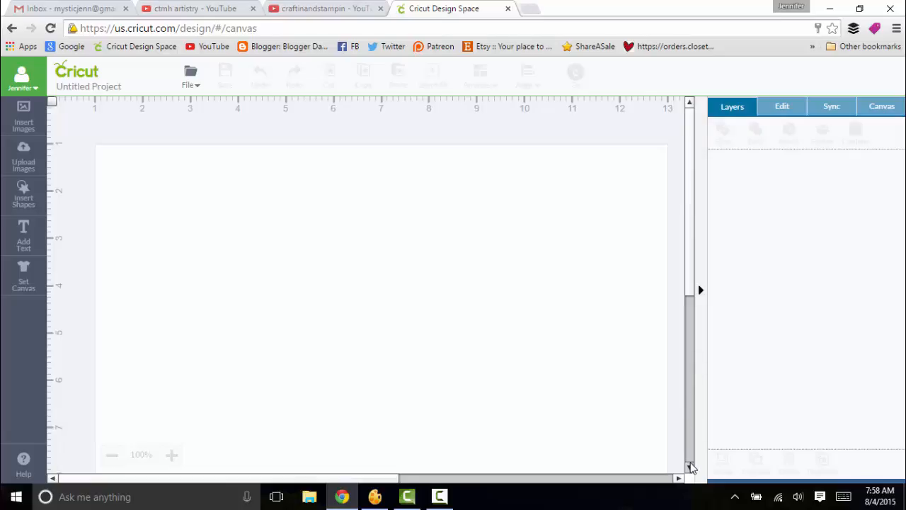
# Try light blue and white as the scrapbook page's canvas color, and settle on the light aqua green.
pyautogui.scroll(-8, 691, 468)
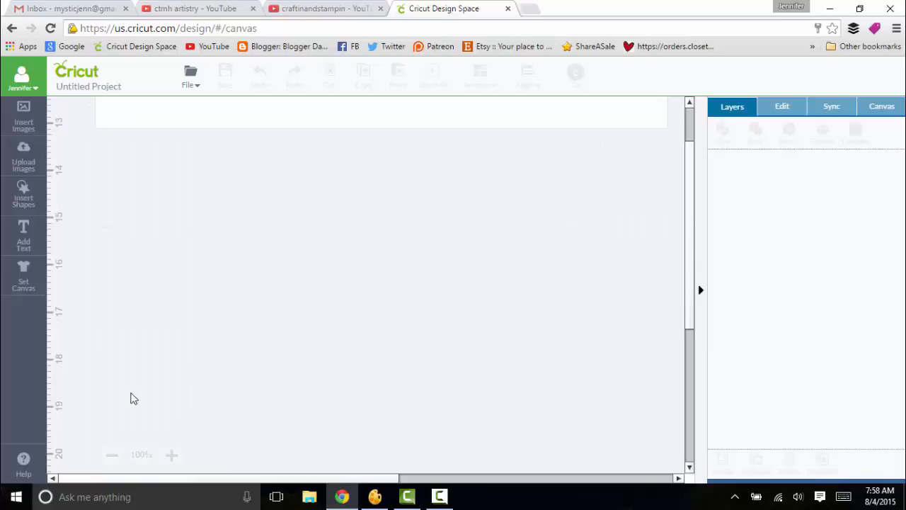
pyautogui.click(112, 456)
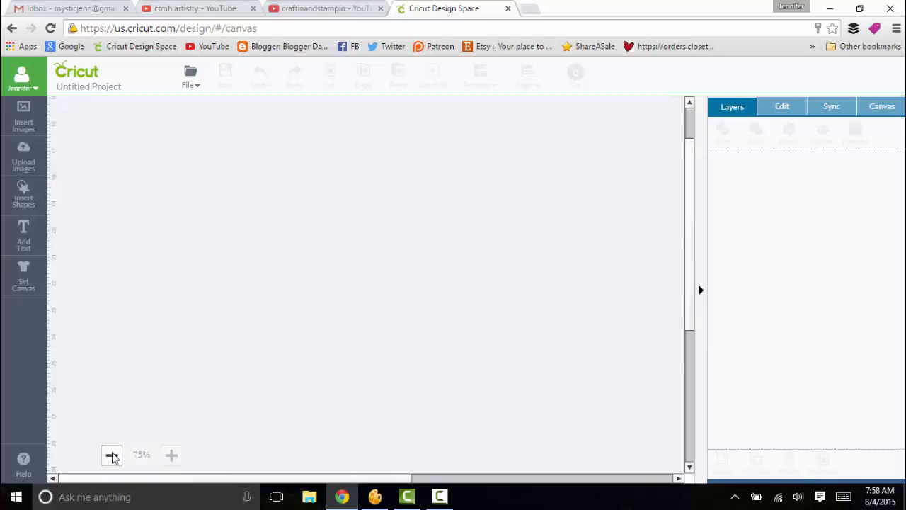
pyautogui.click(689, 104)
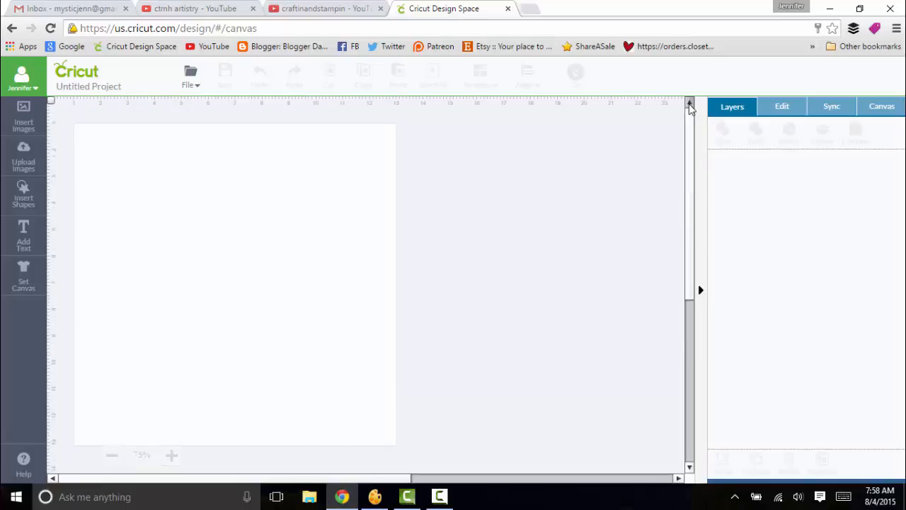
pyautogui.click(882, 104)
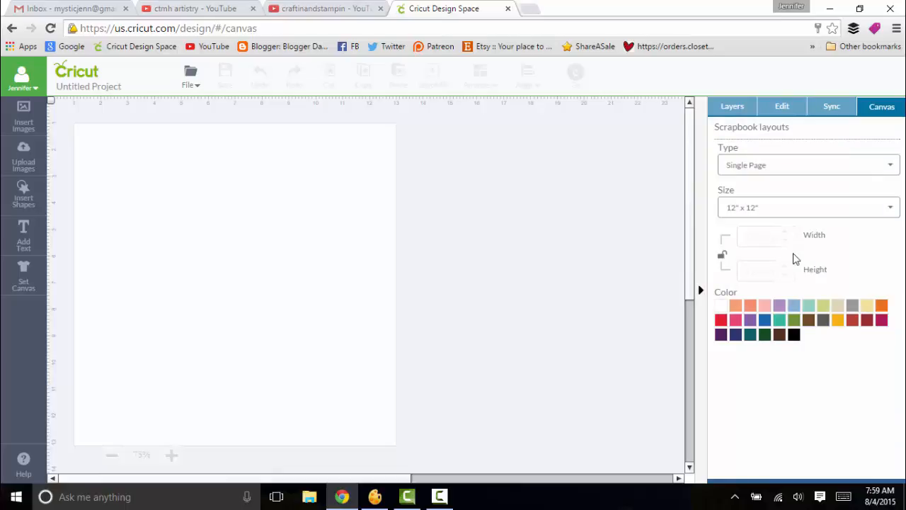
pyautogui.click(794, 305)
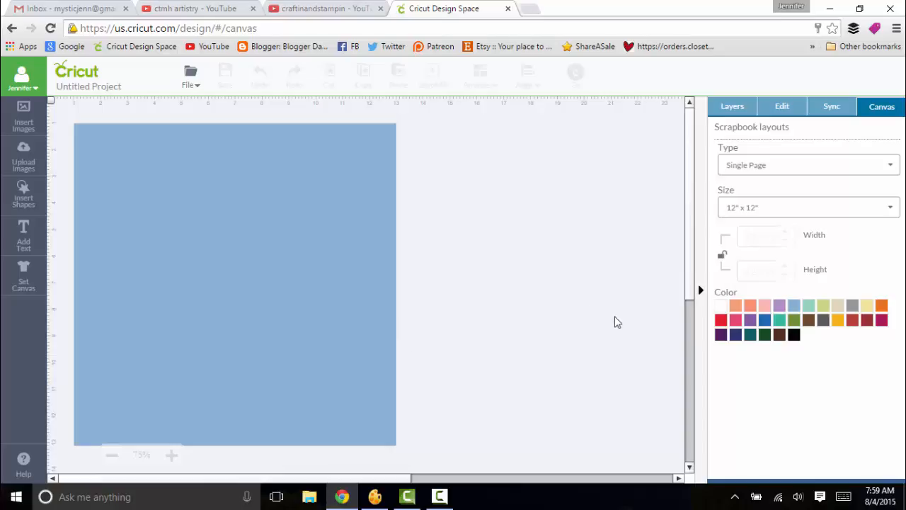
pyautogui.click(722, 309)
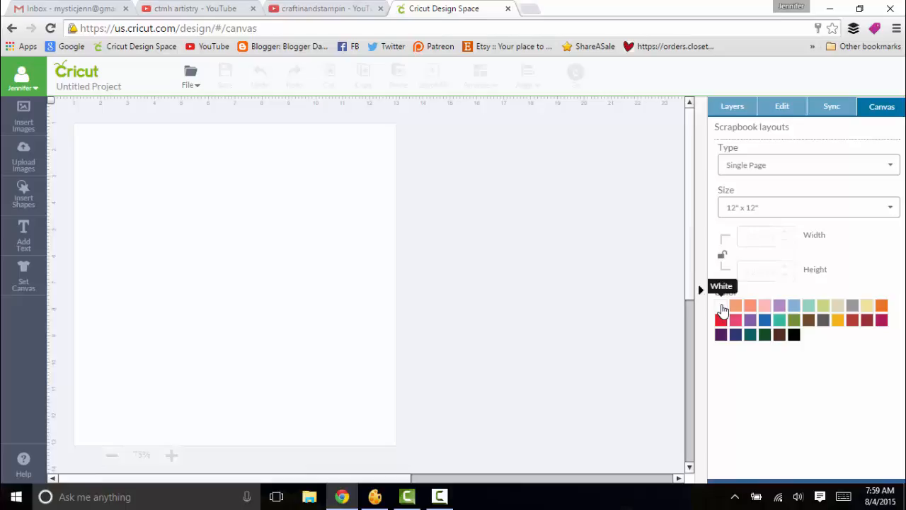
pyautogui.click(811, 307)
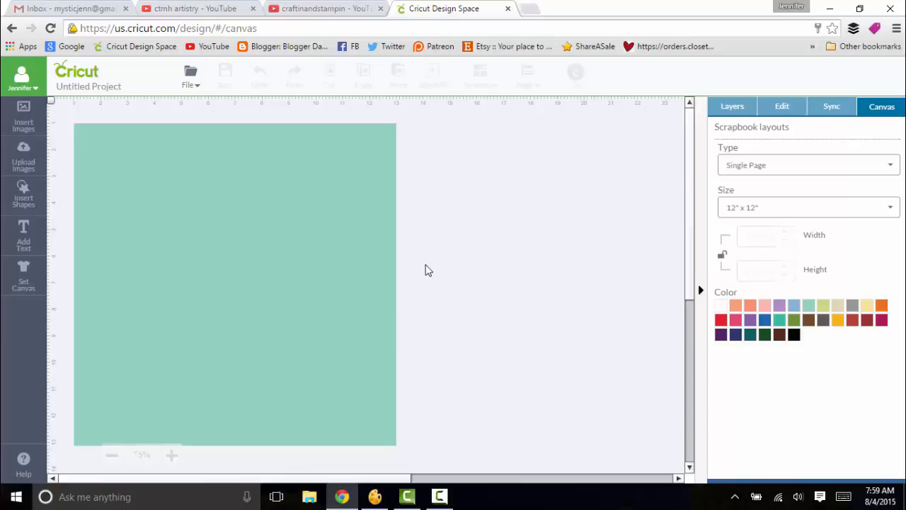
# Open the image library, enter "artistry" as an image search term, and look at the image categories.
pyautogui.click(17, 117)
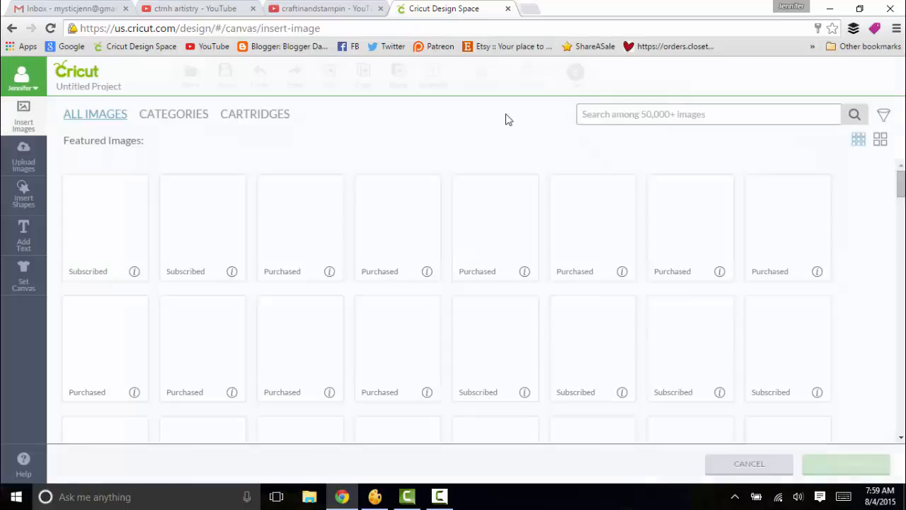
pyautogui.click(610, 114)
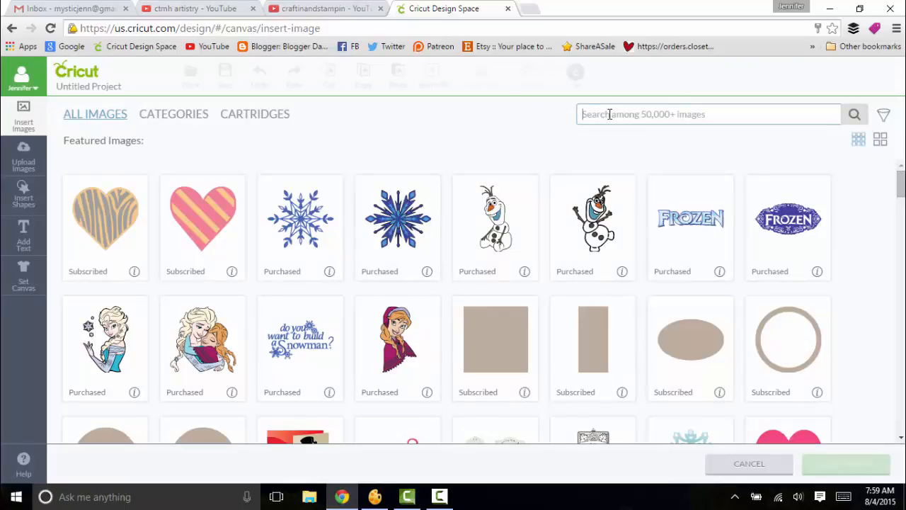
pyautogui.write('ar')
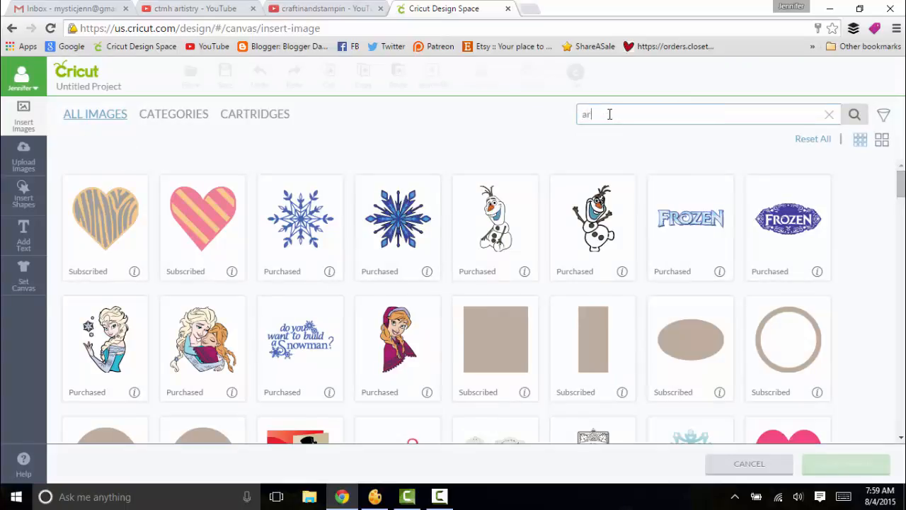
pyautogui.write('tistry')
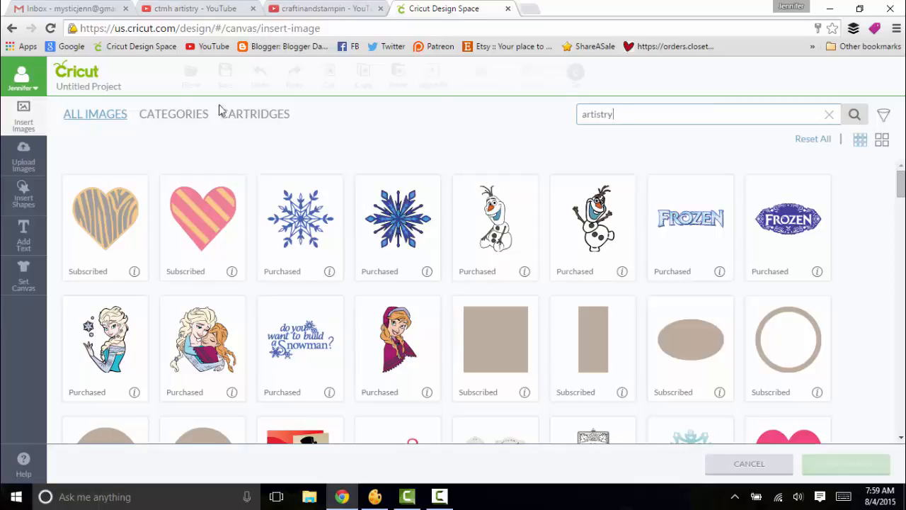
pyautogui.click(180, 118)
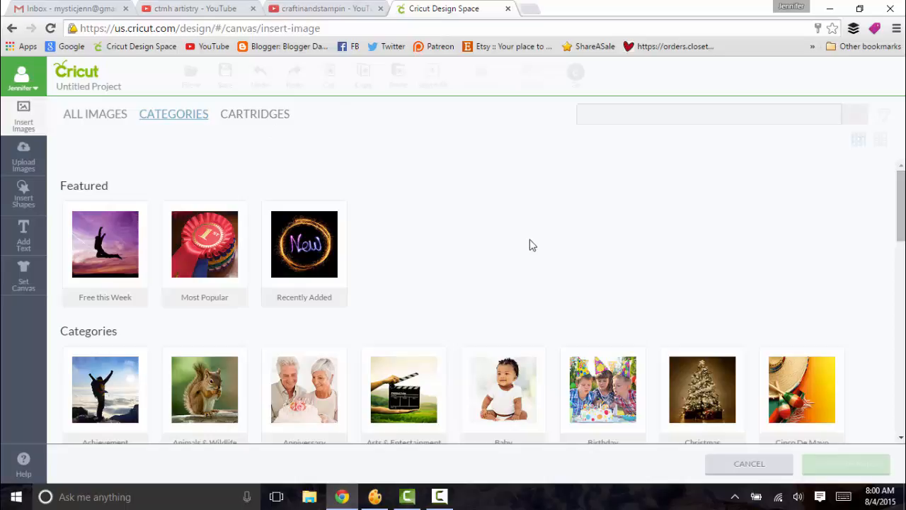
# Search the cartridges for "artistry" and show all images of the Close to my Heart - Artistry cartridge.
pyautogui.click(276, 116)
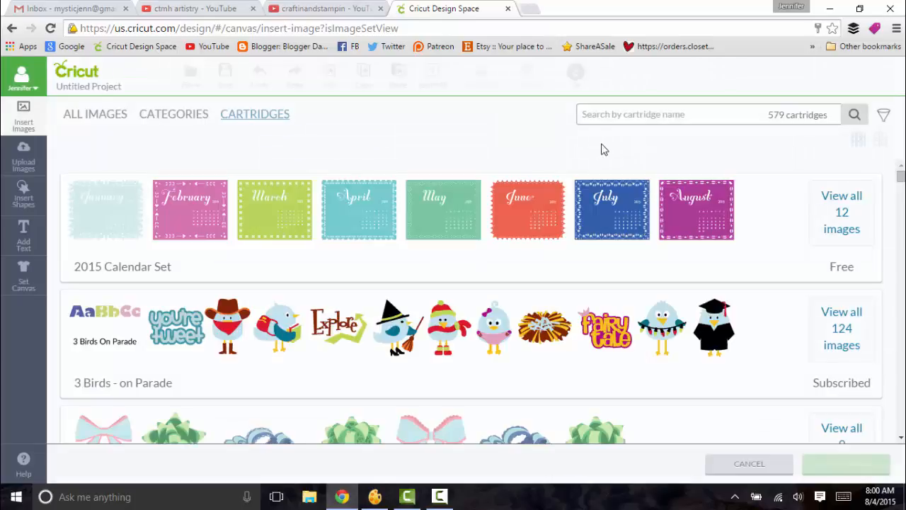
pyautogui.click(629, 113)
pyautogui.write('a')
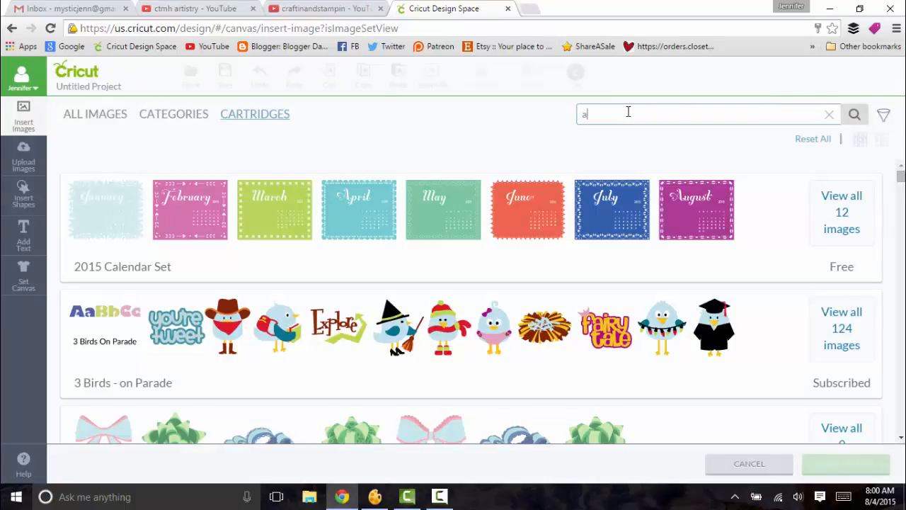
pyautogui.write('rtistry')
pyautogui.press('Return')
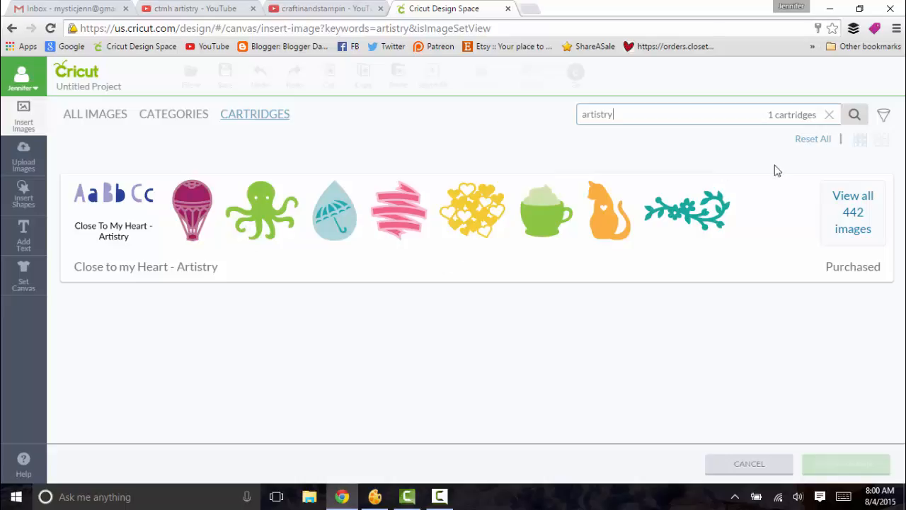
pyautogui.click(854, 213)
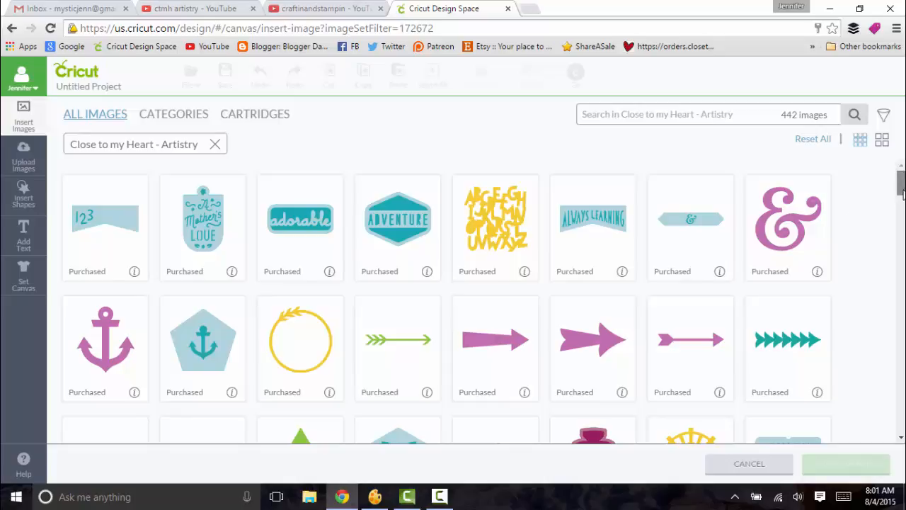
# Browse to the end of the Artistry cartridge's images and select the whale for insertion.
pyautogui.moveTo(902, 194); pyautogui.dragTo(902, 377)
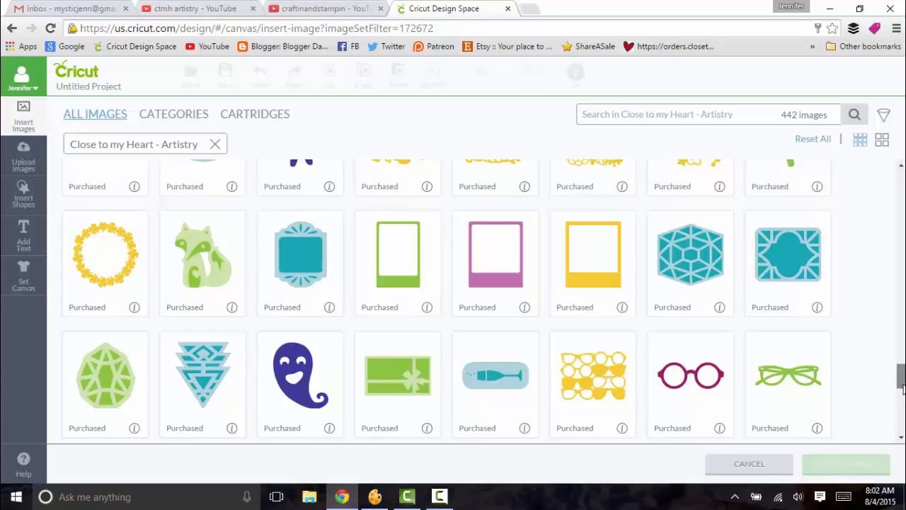
pyautogui.scroll(-2, 453, 302)
pyautogui.scroll(-2, 454, 301)
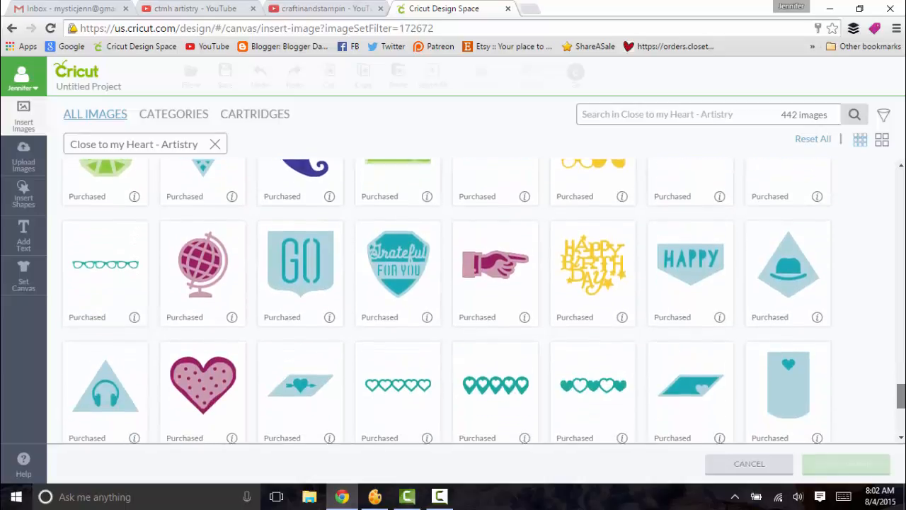
pyautogui.scroll(-3, 900, 424)
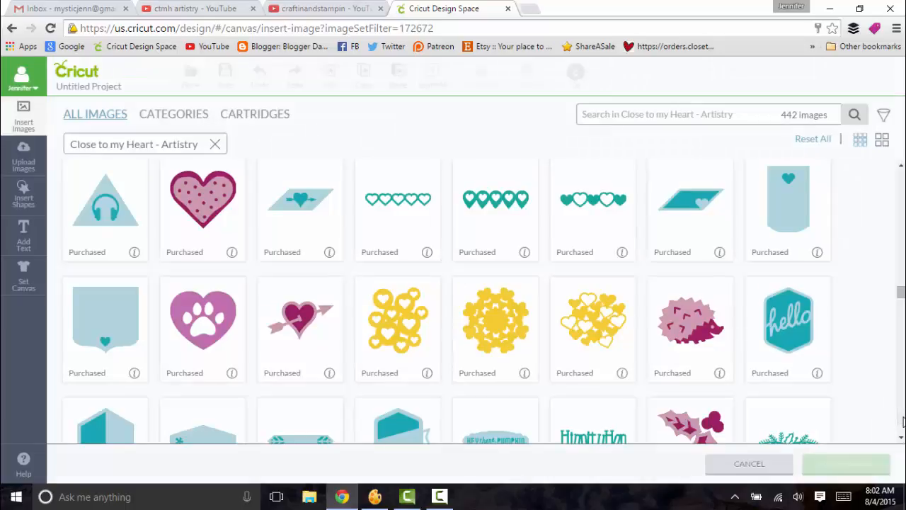
pyautogui.moveTo(901, 297); pyautogui.dragTo(902, 427)
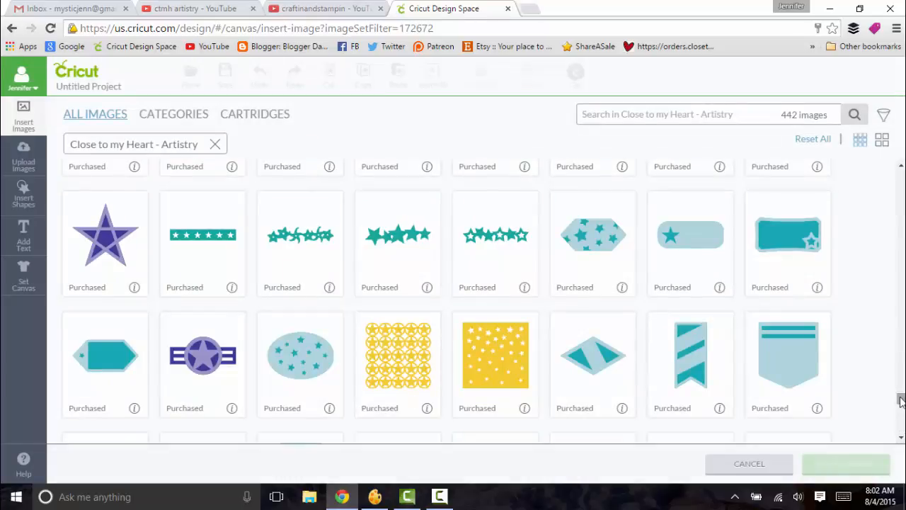
pyautogui.moveTo(901, 401); pyautogui.dragTo(901, 432)
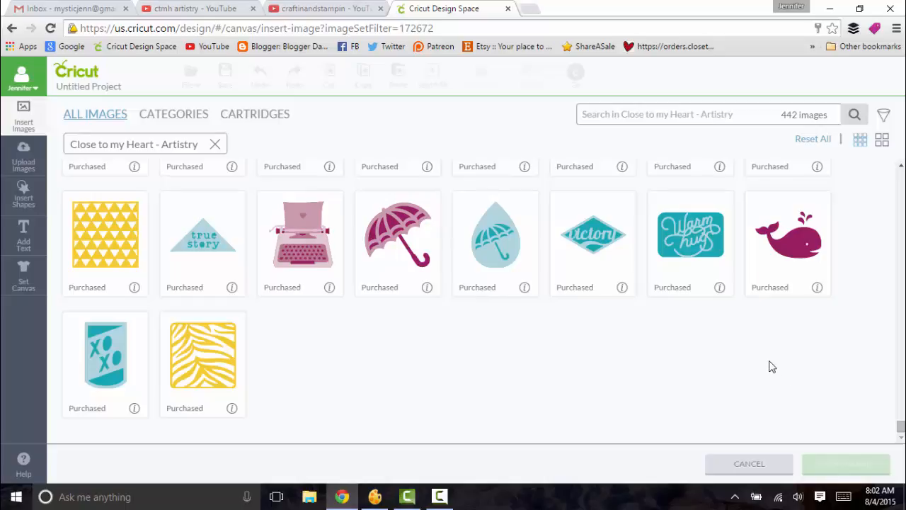
pyautogui.click(808, 242)
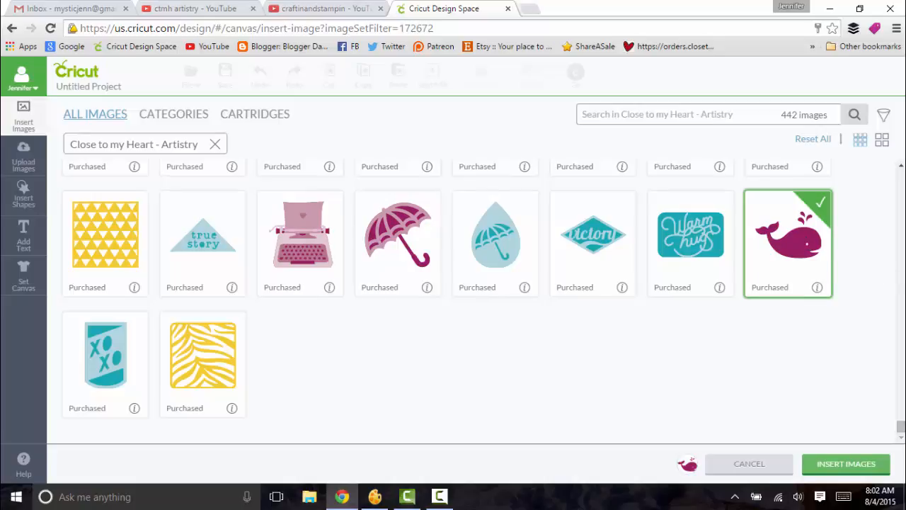
# Look back through the Artistry images and add the purple slatted sunglasses to the selection.
pyautogui.click(901, 167)
pyautogui.click(901, 166)
pyautogui.click(901, 166)
pyautogui.click(901, 167)
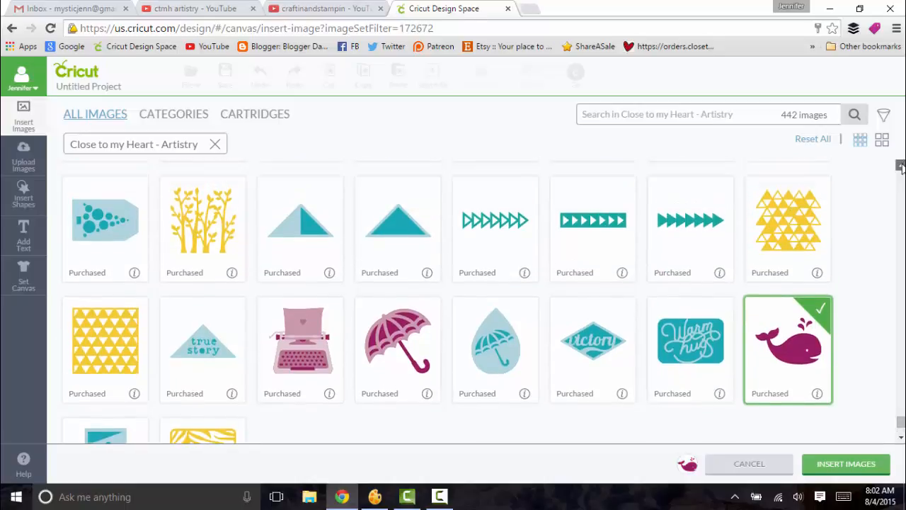
pyautogui.click(901, 166)
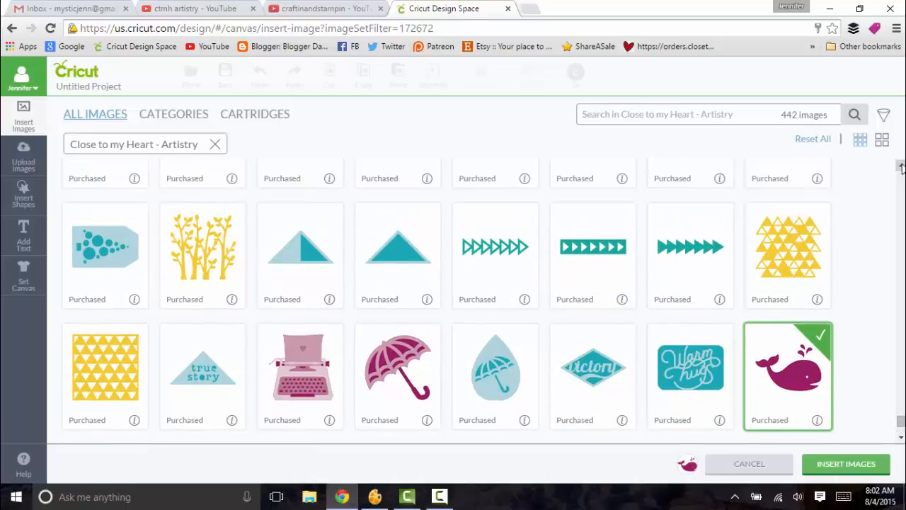
pyautogui.click(902, 167)
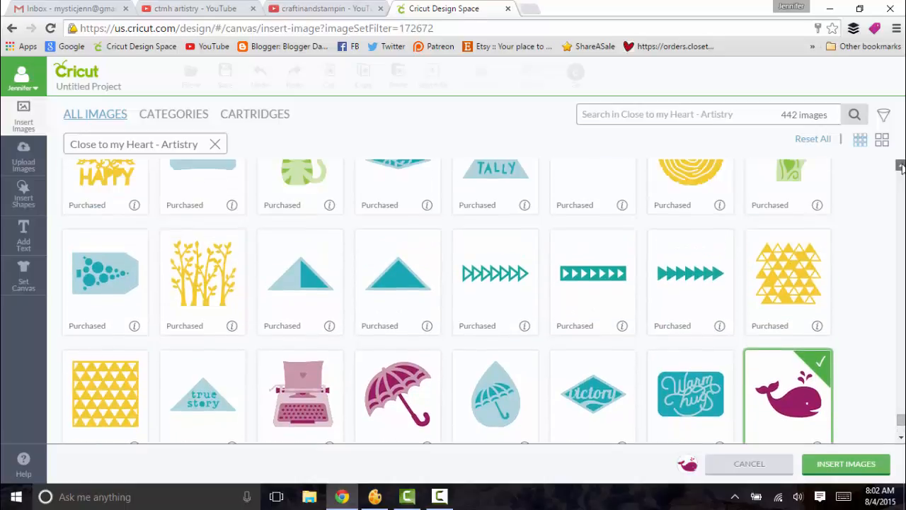
pyautogui.click(901, 167)
pyautogui.click(901, 166)
pyautogui.click(902, 167)
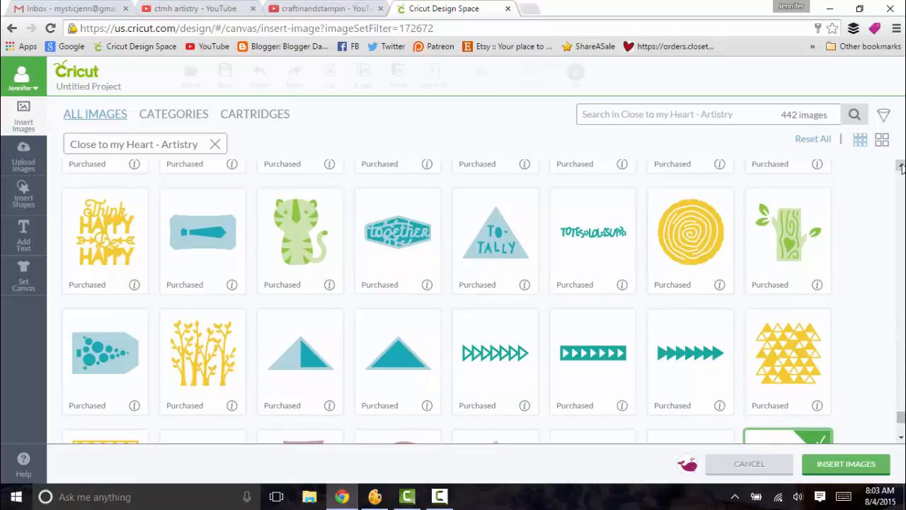
pyautogui.click(902, 167)
pyautogui.click(901, 167)
pyautogui.click(902, 167)
pyautogui.click(902, 166)
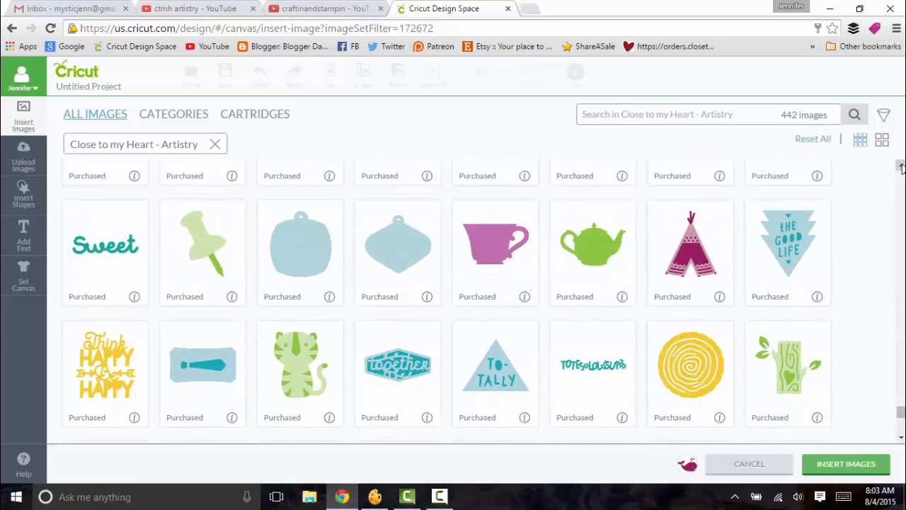
pyautogui.click(901, 166)
pyautogui.click(901, 167)
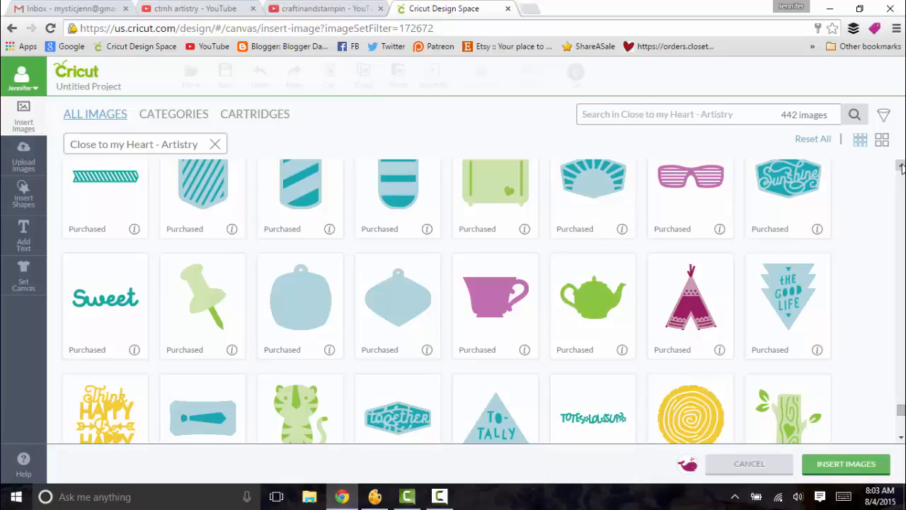
pyautogui.click(902, 166)
pyautogui.click(901, 166)
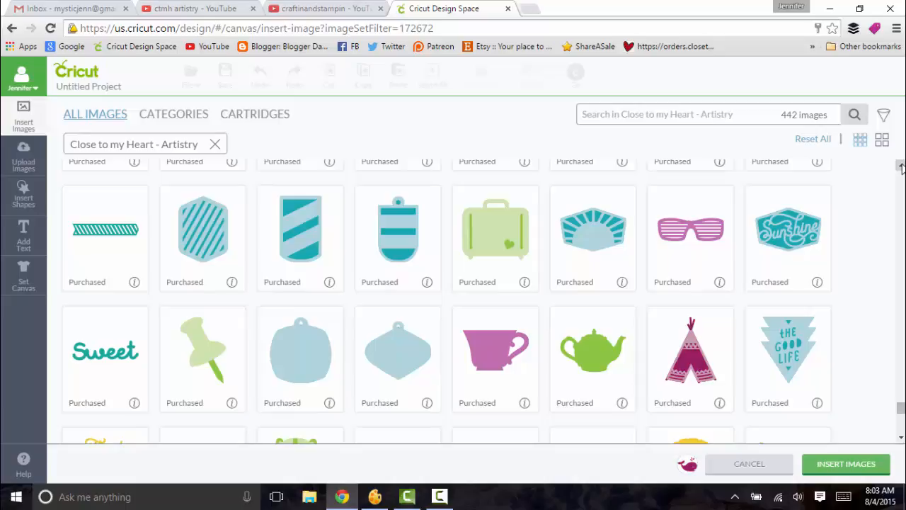
pyautogui.click(902, 166)
pyautogui.click(901, 167)
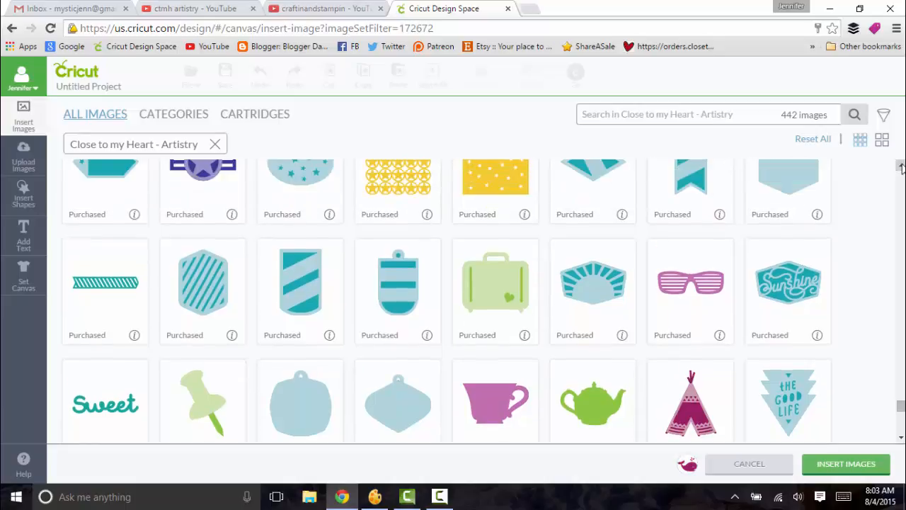
pyautogui.click(901, 167)
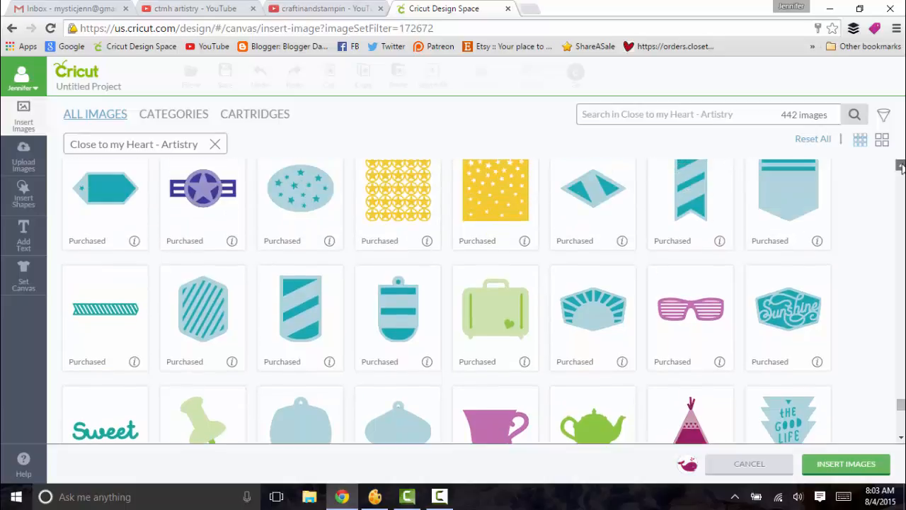
pyautogui.click(688, 309)
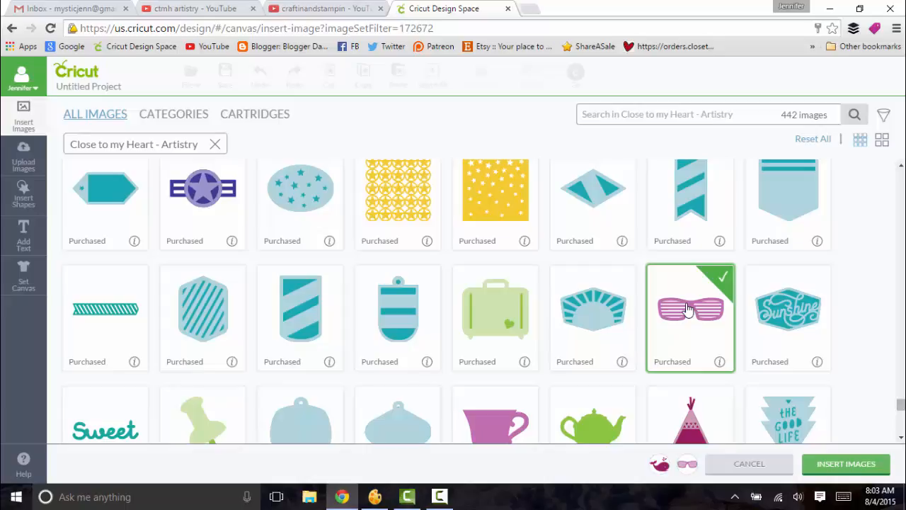
# Browse back through the Artistry images and add the teal star border with mixed outlined and solid stars to the selection.
pyautogui.click(901, 168)
pyautogui.click(900, 168)
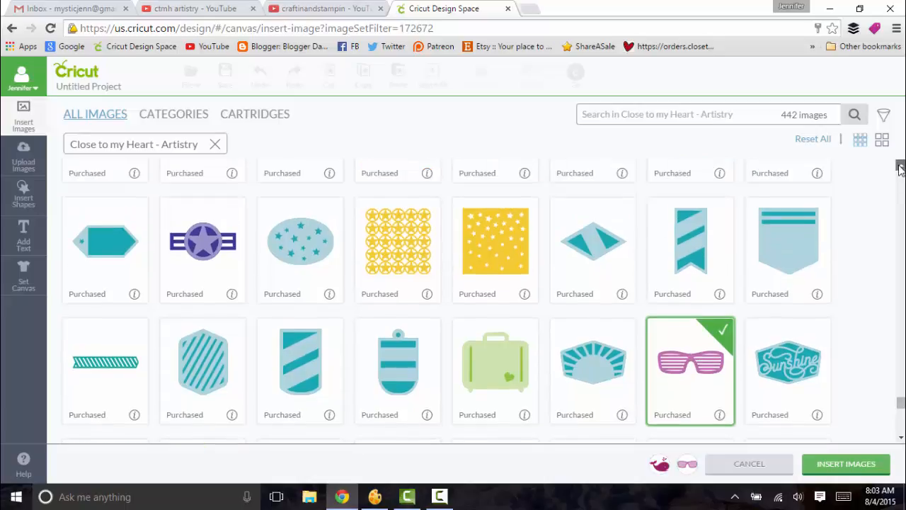
pyautogui.click(901, 168)
pyautogui.click(900, 167)
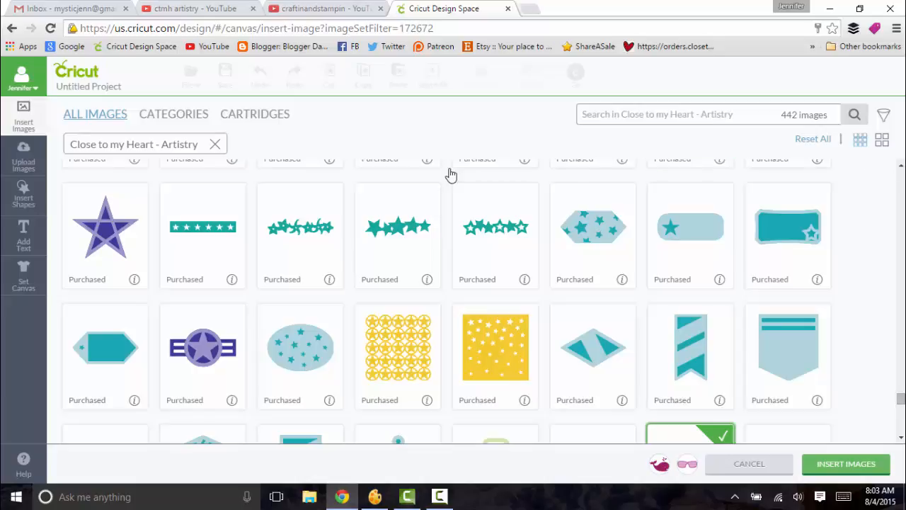
pyautogui.click(321, 218)
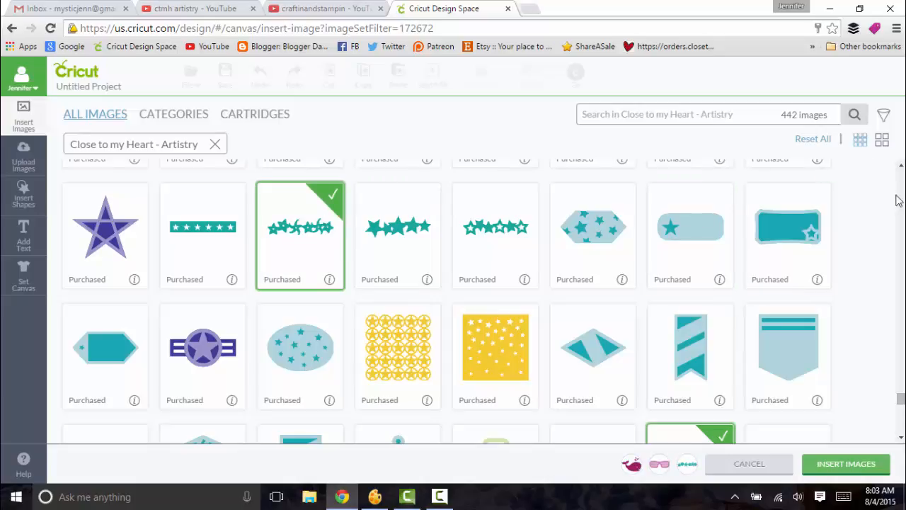
# Add the dark magenta speech bubble from the Artistry images to the selection.
pyautogui.click(900, 166)
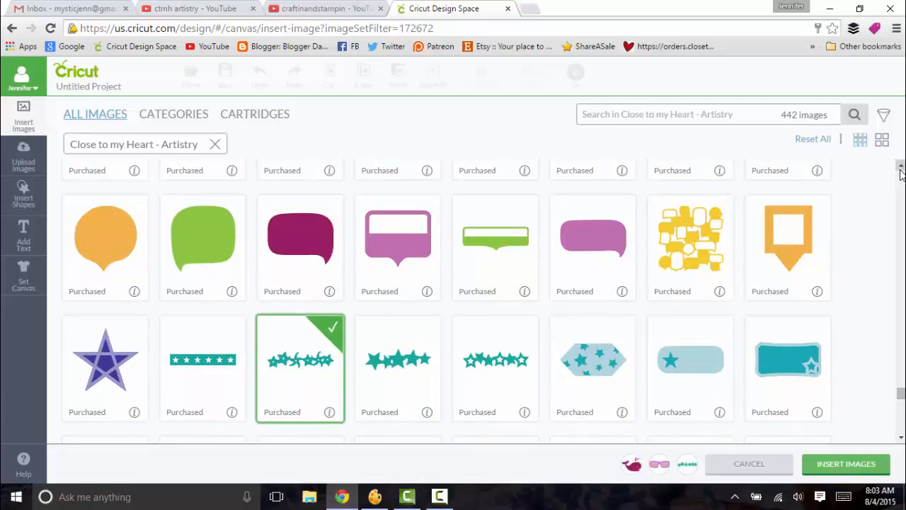
pyautogui.click(901, 166)
pyautogui.click(901, 166)
pyautogui.click(901, 167)
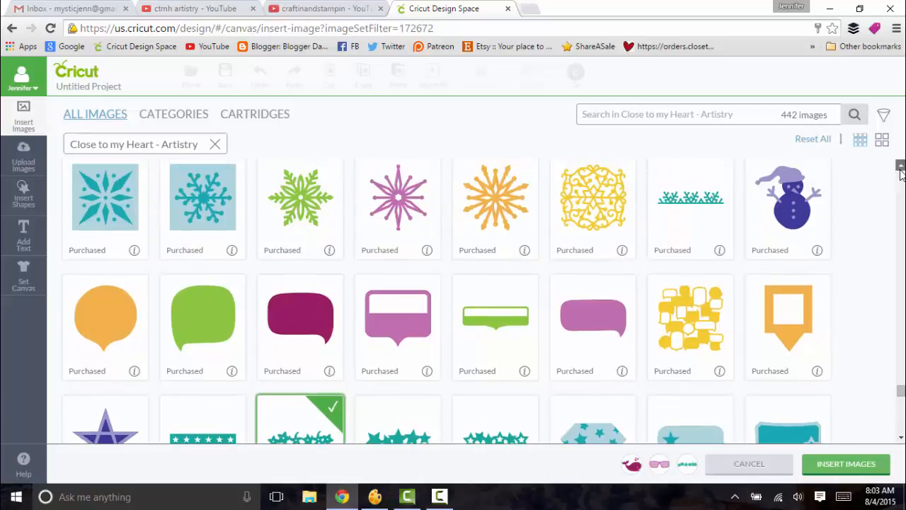
pyautogui.click(901, 166)
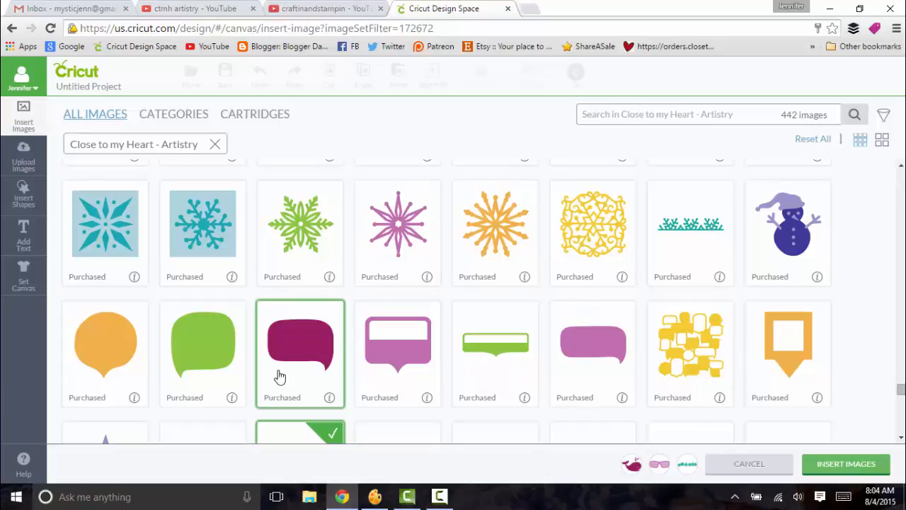
pyautogui.click(307, 347)
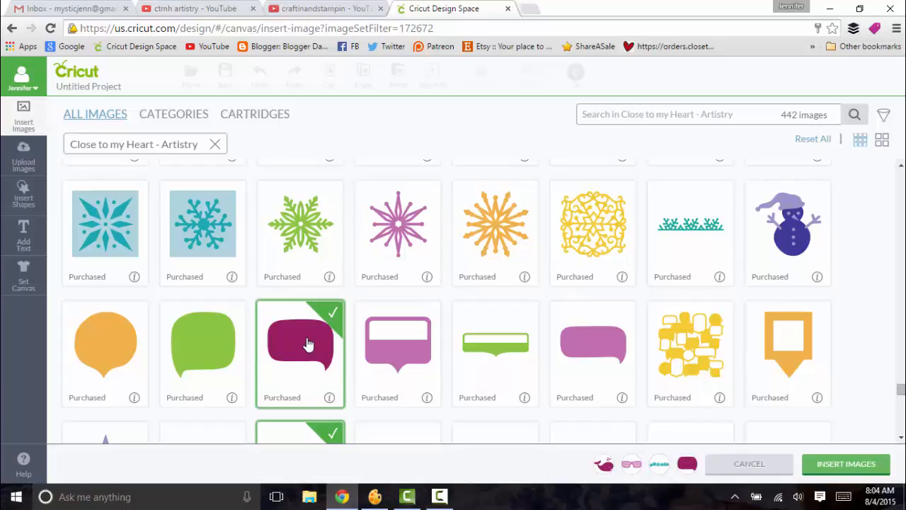
# Look further back through the Artistry images and add the green octopus to the selection.
pyautogui.click(901, 168)
pyautogui.click(901, 170)
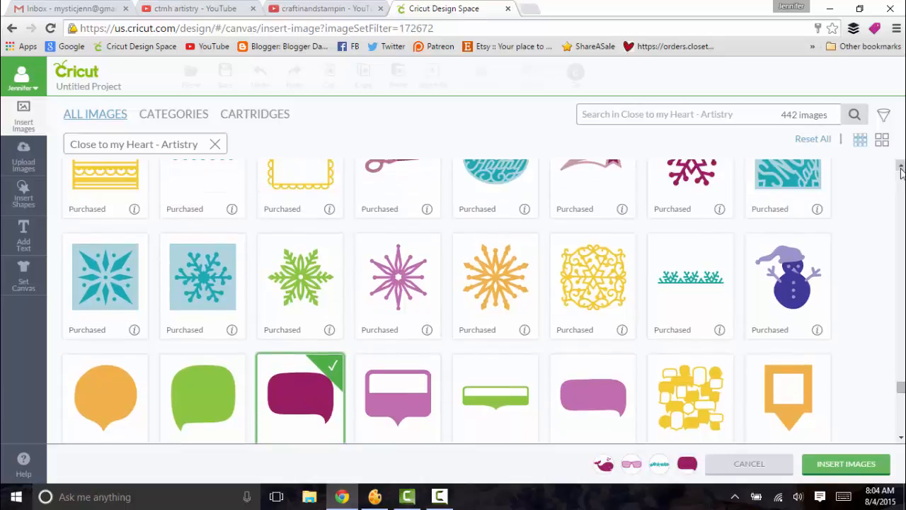
pyautogui.click(902, 170)
pyautogui.click(902, 170)
pyautogui.click(902, 170)
pyautogui.click(901, 170)
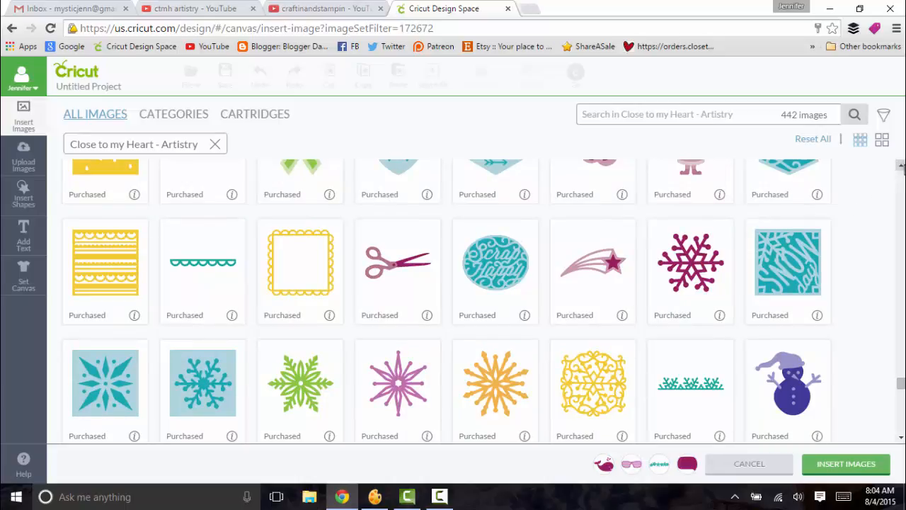
pyautogui.click(901, 166)
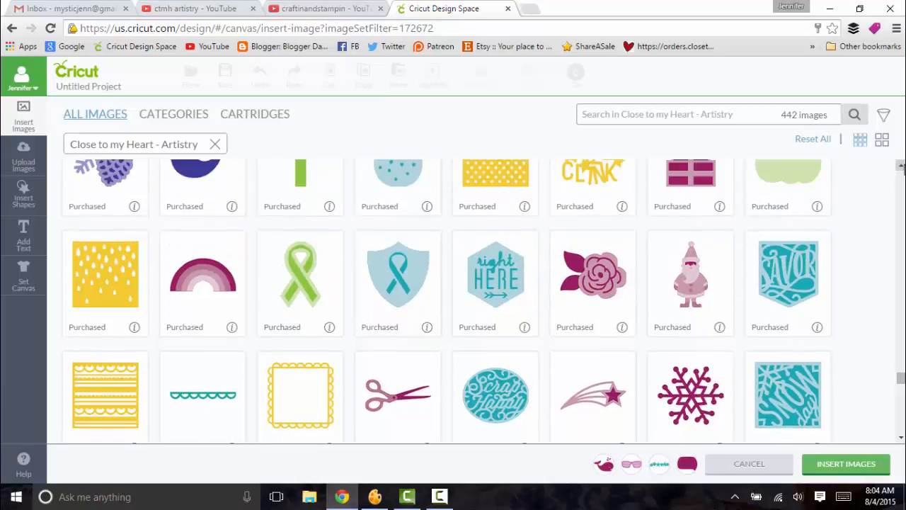
pyautogui.click(901, 166)
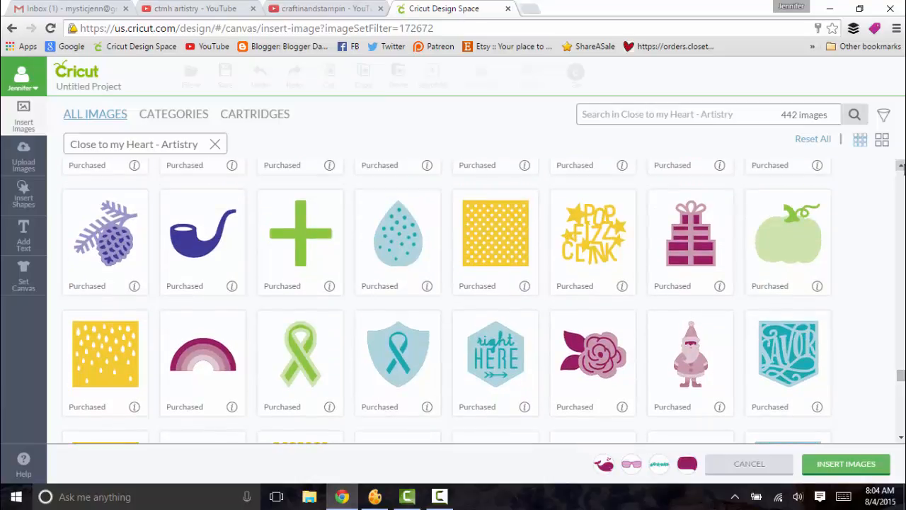
pyautogui.click(900, 165)
pyautogui.click(901, 166)
pyautogui.click(901, 166)
pyautogui.click(901, 166)
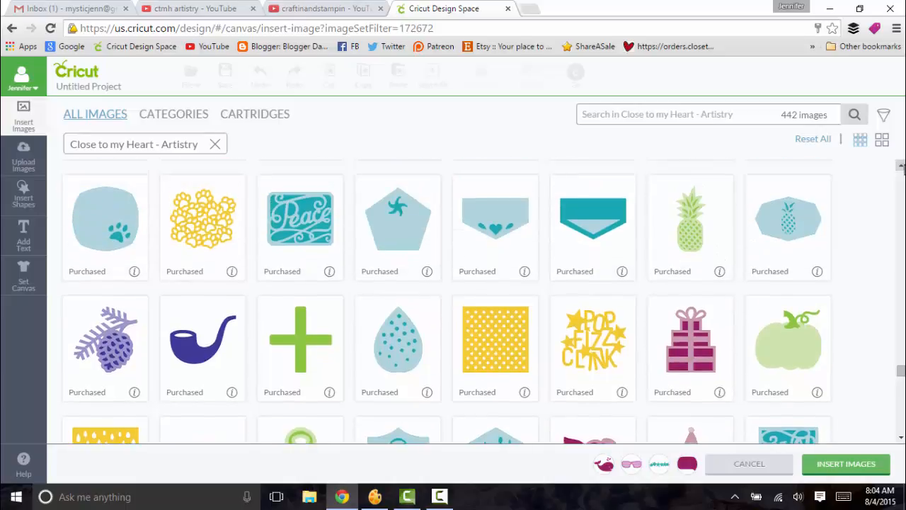
pyautogui.click(901, 165)
pyautogui.click(901, 166)
pyautogui.click(901, 166)
pyautogui.click(901, 166)
pyautogui.click(900, 166)
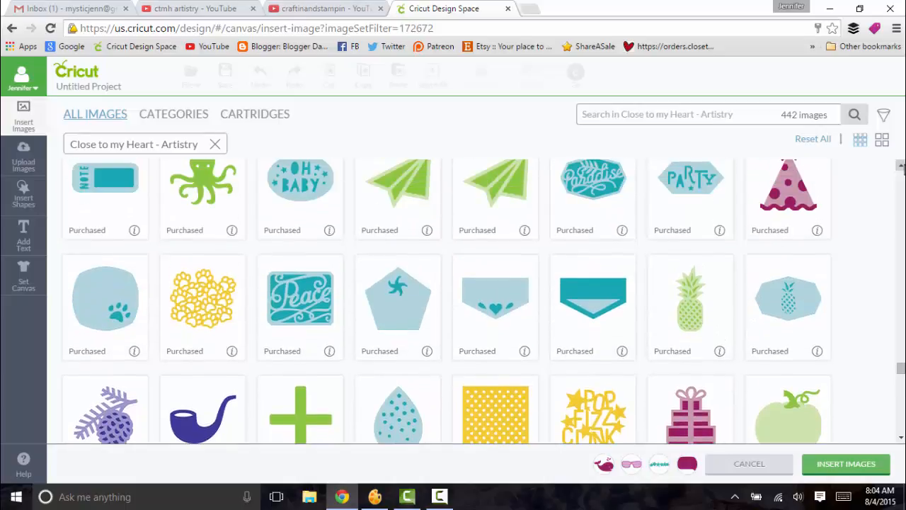
pyautogui.click(901, 166)
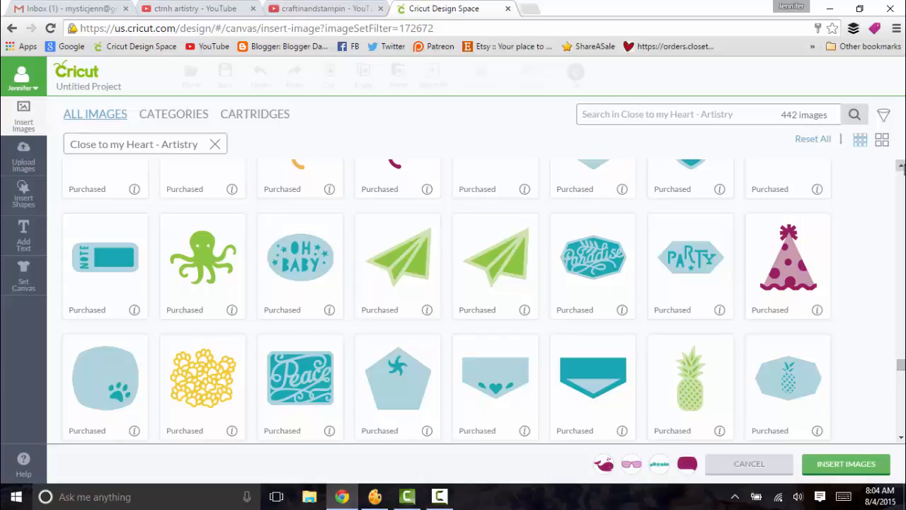
pyautogui.click(901, 166)
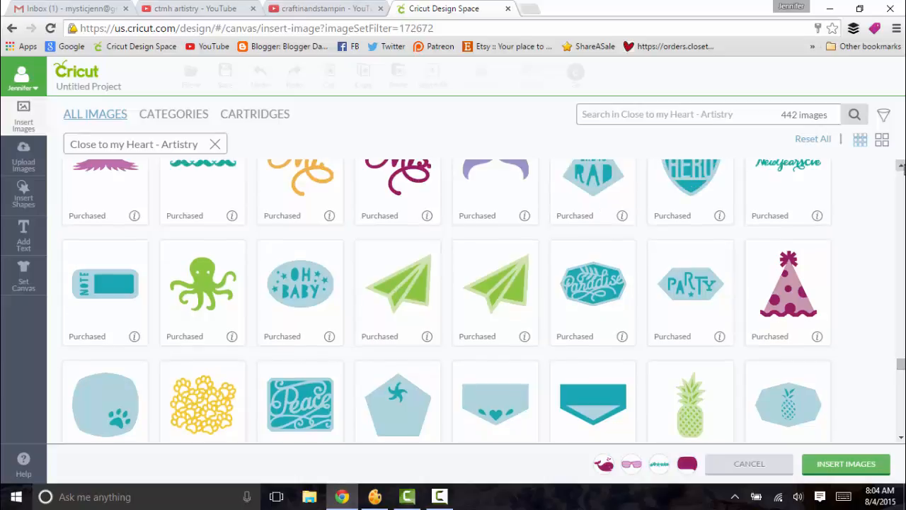
pyautogui.click(901, 165)
pyautogui.click(901, 166)
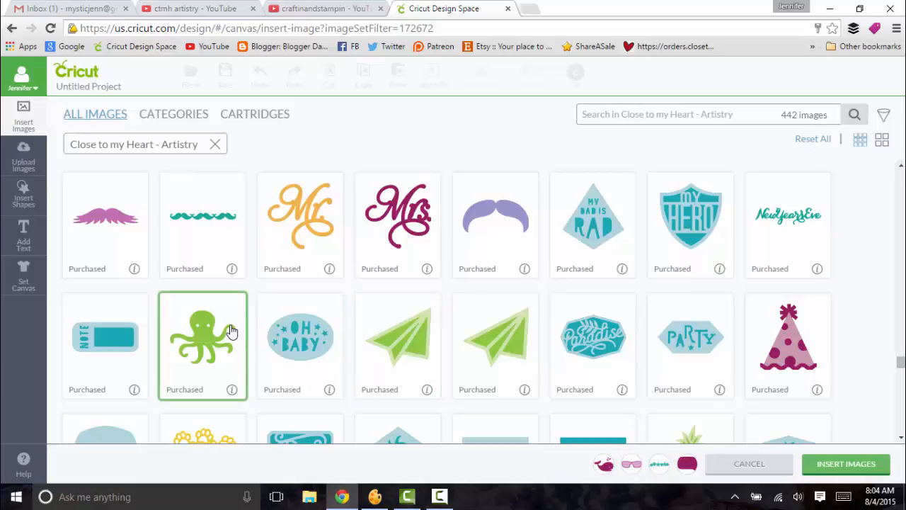
pyautogui.click(231, 330)
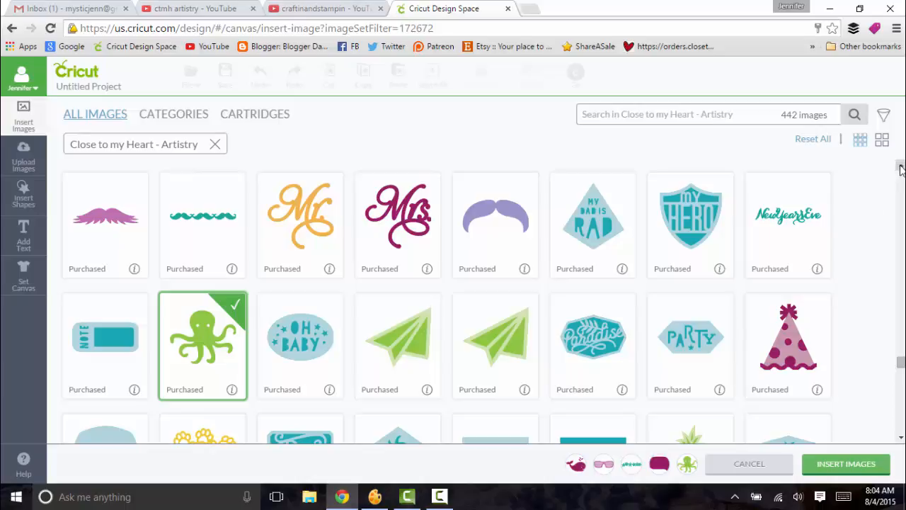
# Look back through the Artistry images preceding the octopus, from the moustaches and monkeys to the leaf designs.
pyautogui.click(902, 167)
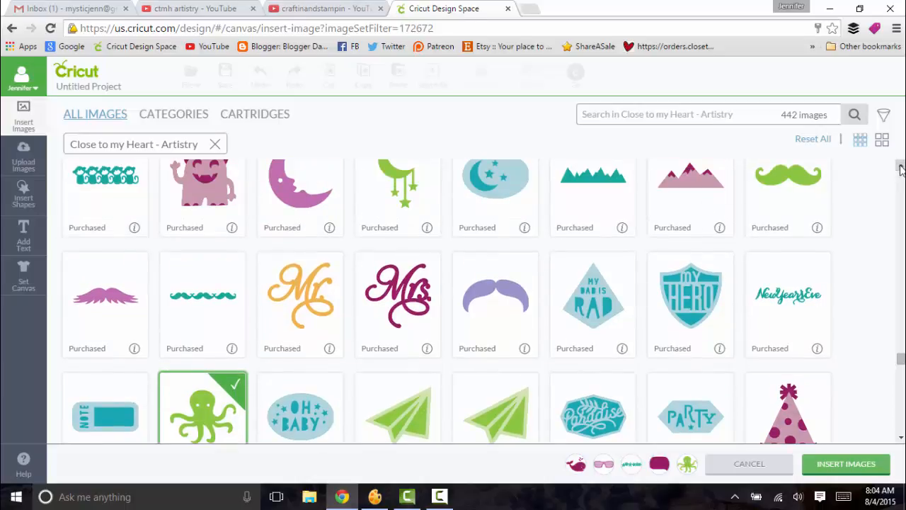
pyautogui.click(902, 168)
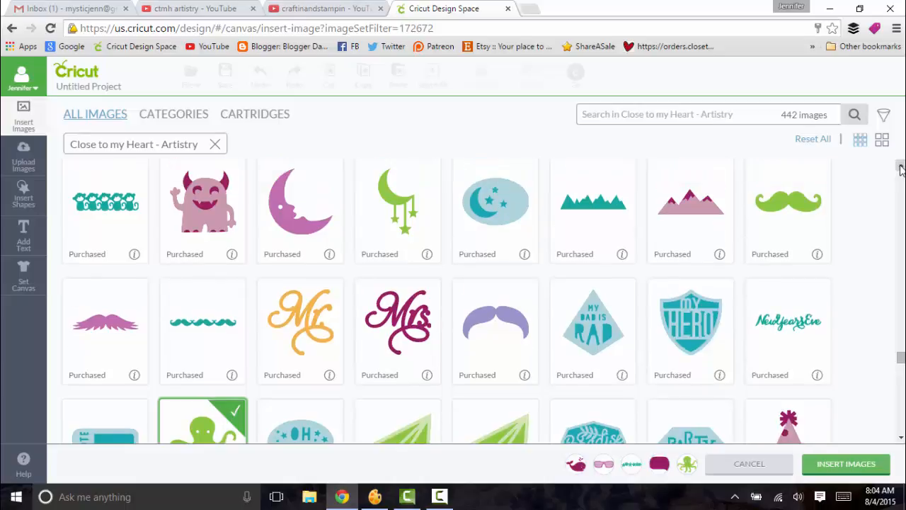
pyautogui.click(902, 167)
pyautogui.click(901, 167)
pyautogui.click(902, 167)
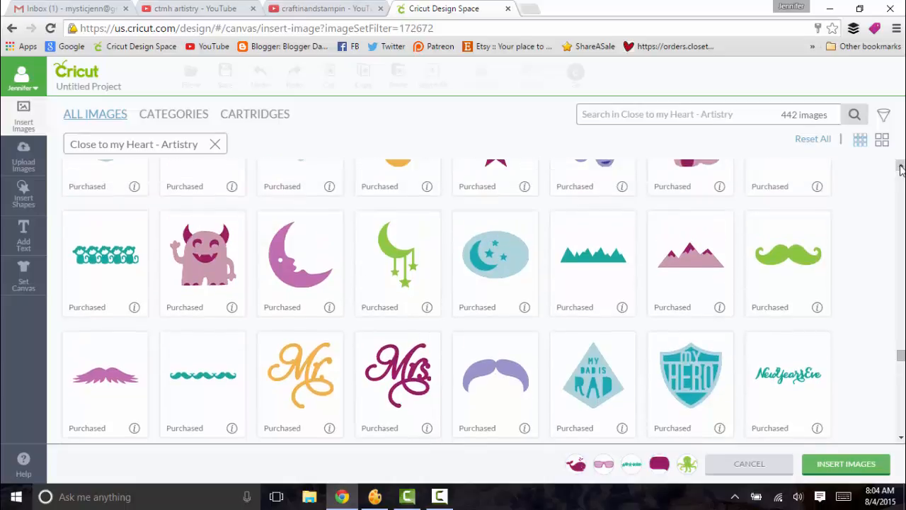
pyautogui.click(901, 167)
pyautogui.click(901, 167)
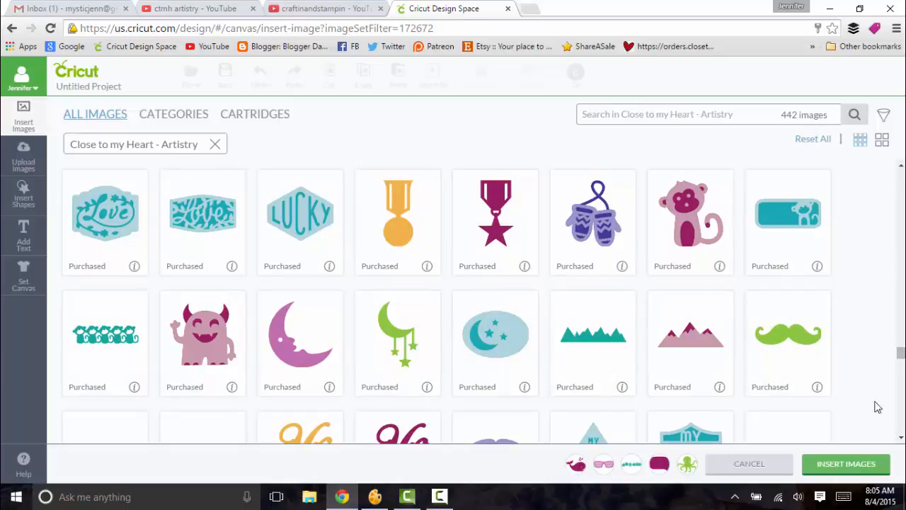
pyautogui.click(901, 440)
pyautogui.click(901, 440)
pyautogui.click(902, 440)
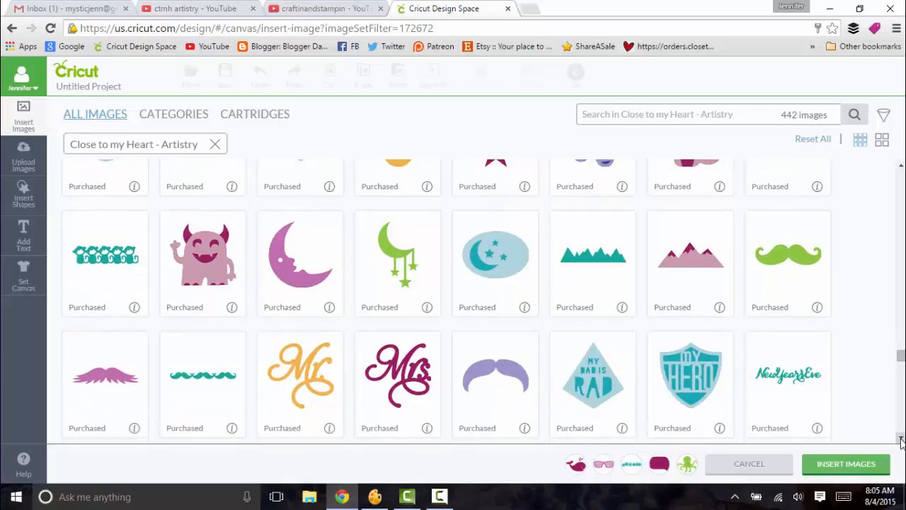
pyautogui.click(902, 170)
pyautogui.click(902, 170)
pyautogui.click(902, 170)
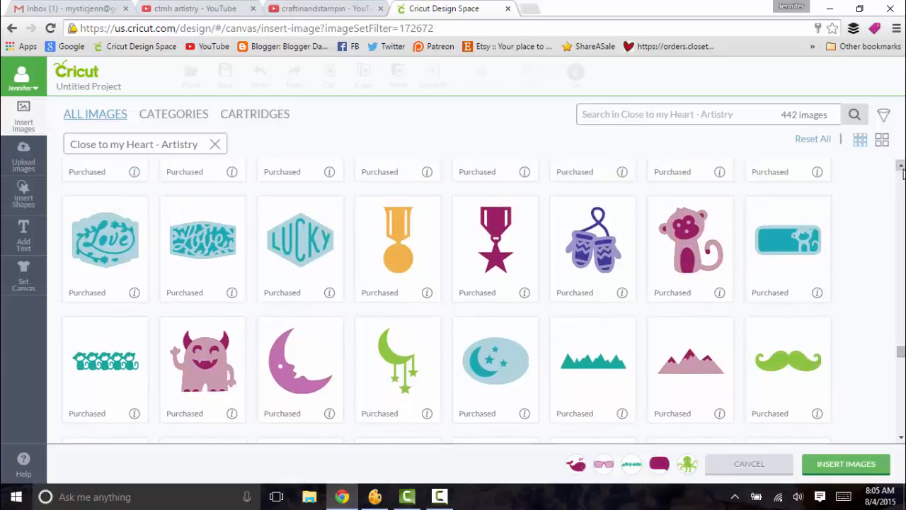
pyautogui.click(902, 170)
pyautogui.click(902, 170)
pyautogui.click(902, 170)
pyautogui.click(902, 170)
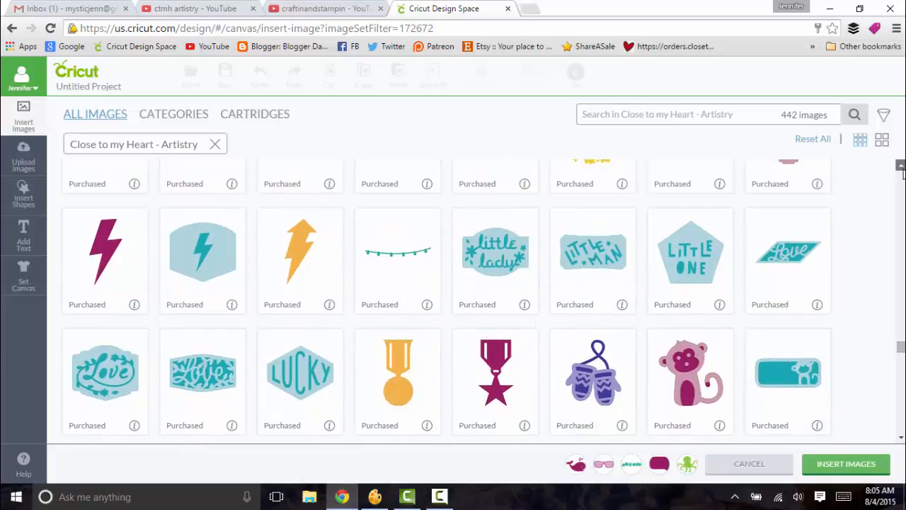
pyautogui.click(903, 170)
pyautogui.click(902, 170)
pyautogui.click(903, 170)
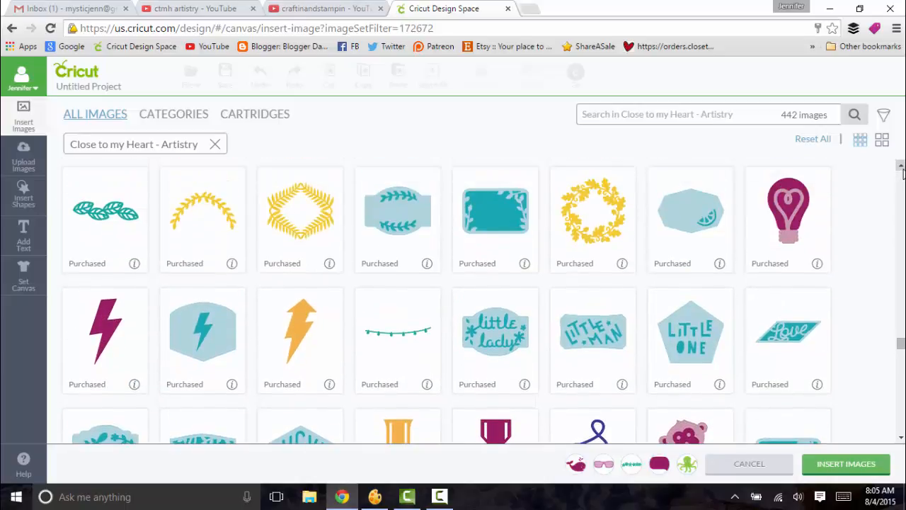
pyautogui.click(902, 170)
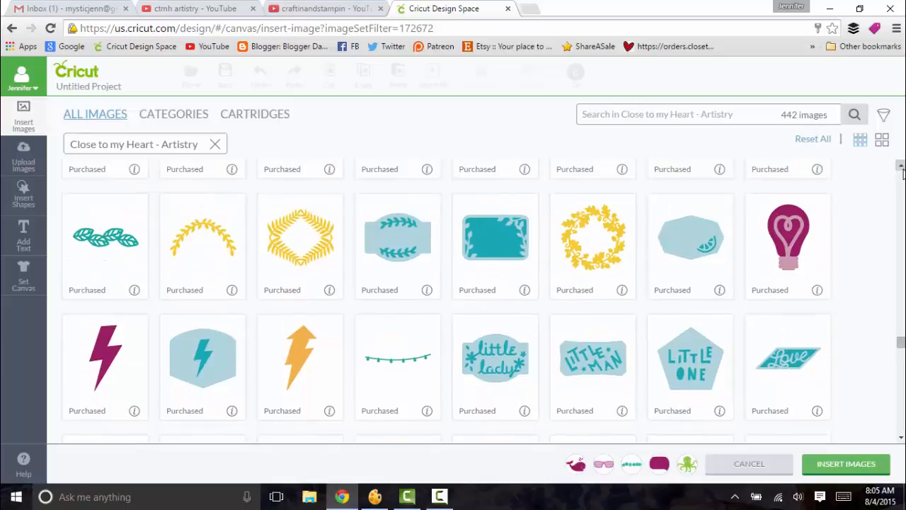
pyautogui.click(902, 170)
pyautogui.click(903, 169)
pyautogui.click(902, 170)
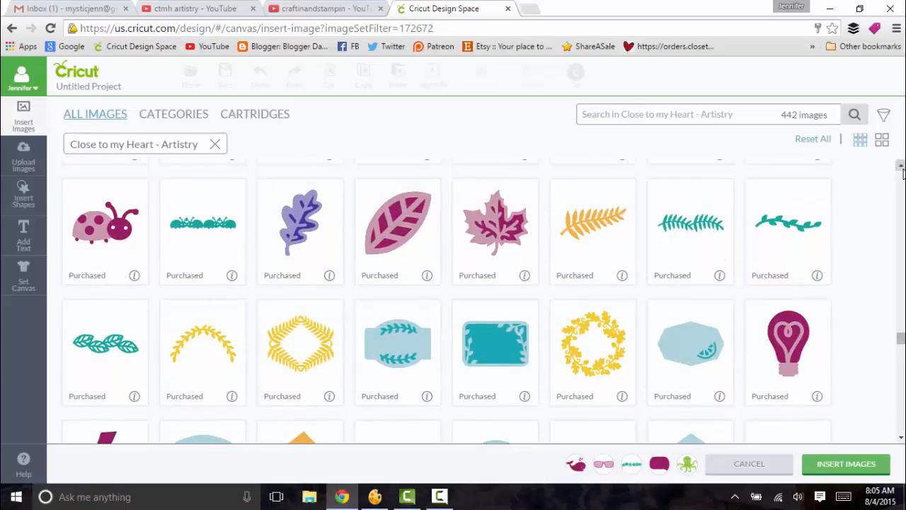
# Look back through the Artistry images preceding the leaf designs, examining the pink ribbon, banner and flag shapes.
pyautogui.click(902, 170)
pyautogui.click(902, 170)
pyautogui.click(902, 170)
pyautogui.click(902, 170)
pyautogui.click(902, 170)
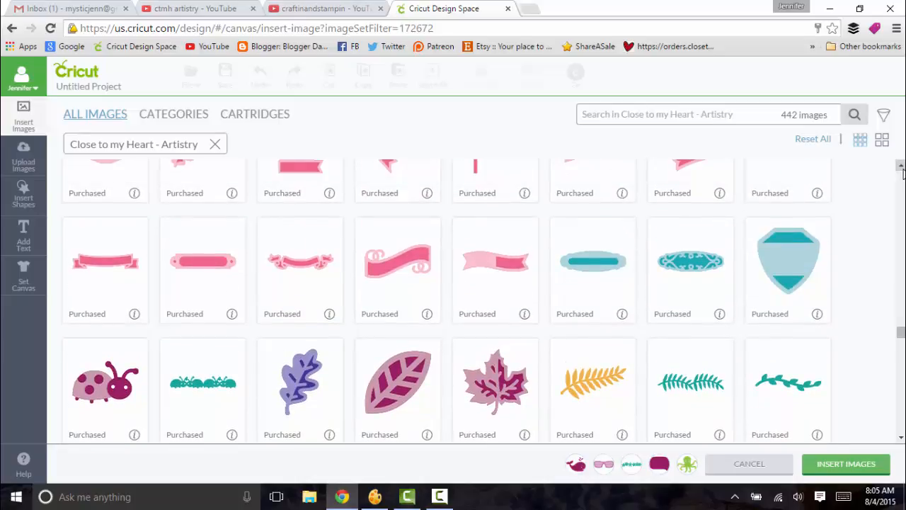
pyautogui.click(903, 170)
pyautogui.click(902, 170)
pyautogui.click(902, 170)
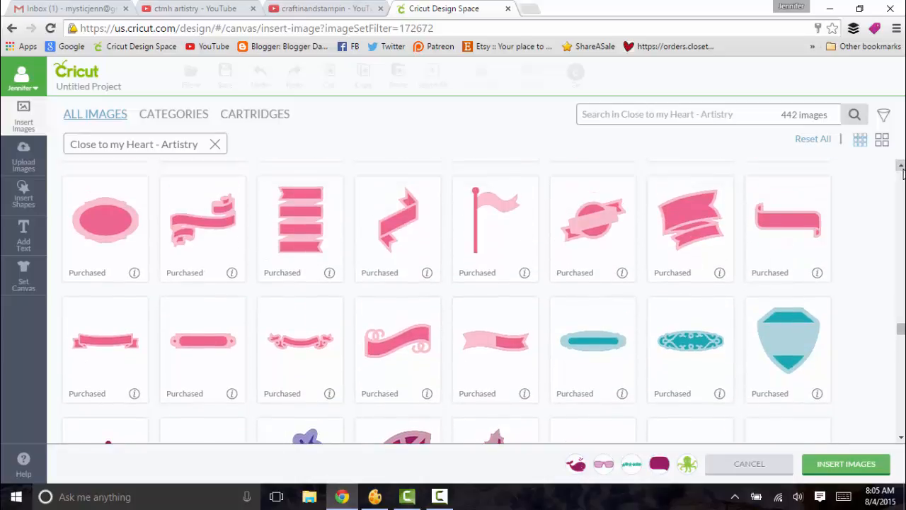
pyautogui.click(902, 170)
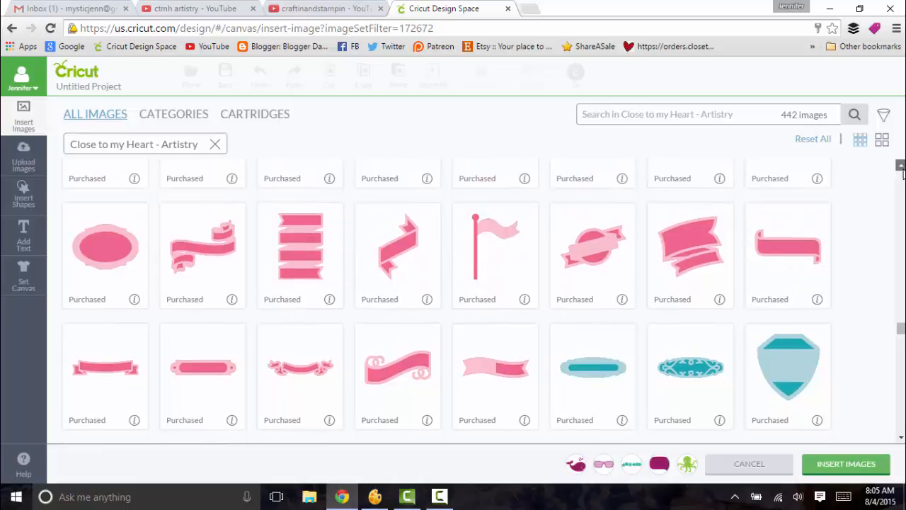
pyautogui.click(902, 170)
pyautogui.click(902, 170)
pyautogui.click(902, 170)
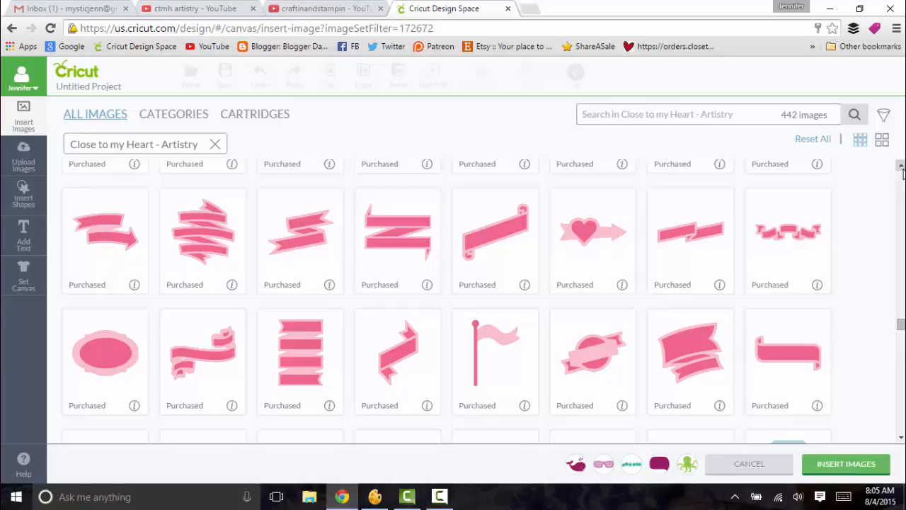
pyautogui.click(901, 167)
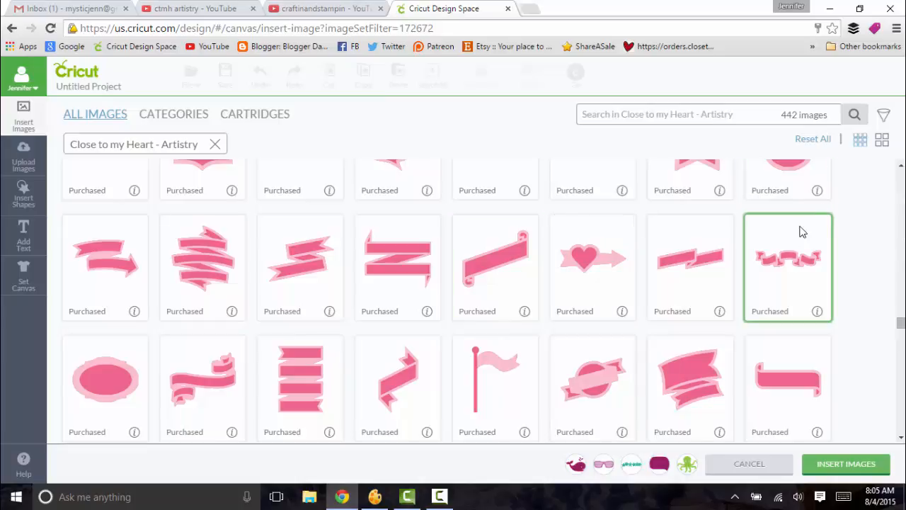
pyautogui.click(901, 168)
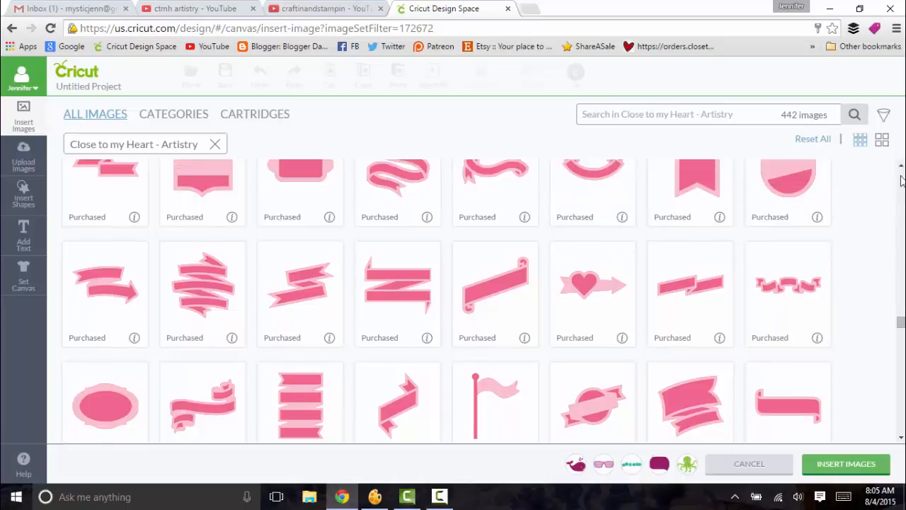
pyautogui.click(901, 167)
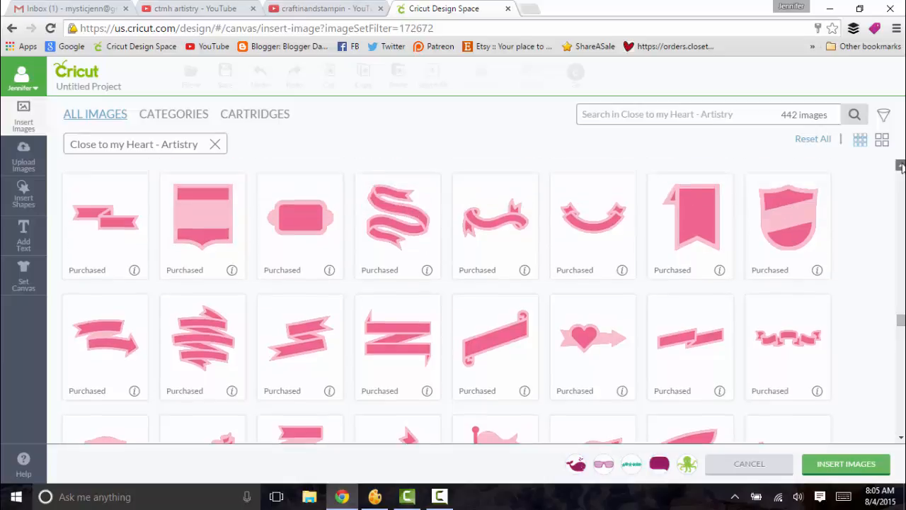
pyautogui.click(902, 167)
pyautogui.click(902, 167)
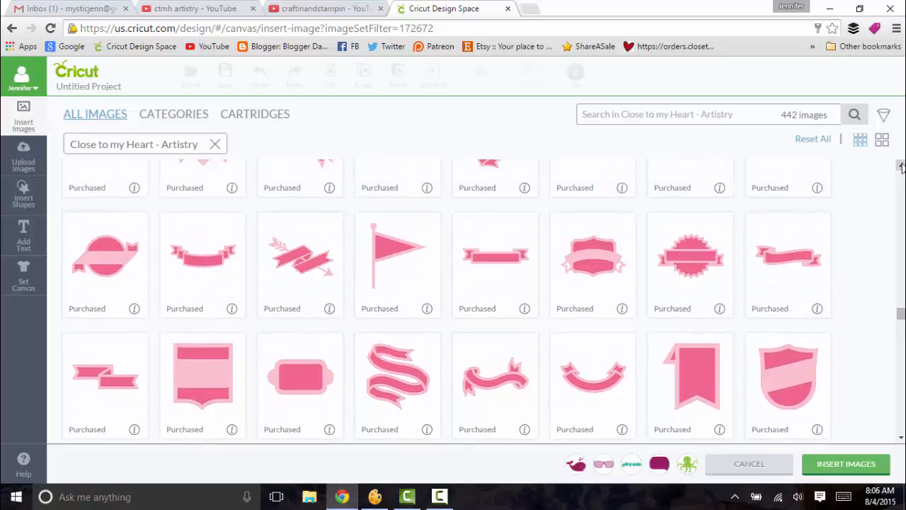
pyautogui.click(902, 167)
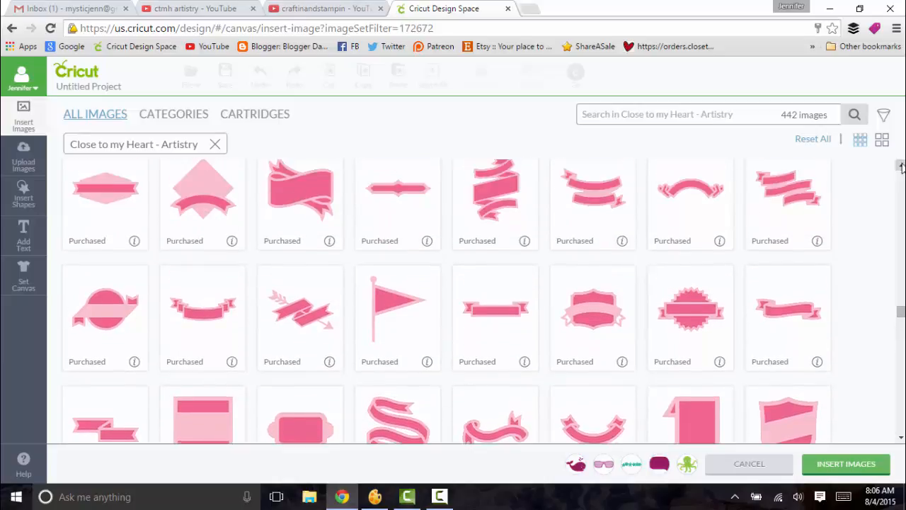
pyautogui.click(901, 167)
pyautogui.click(902, 167)
pyautogui.click(902, 167)
pyautogui.click(901, 168)
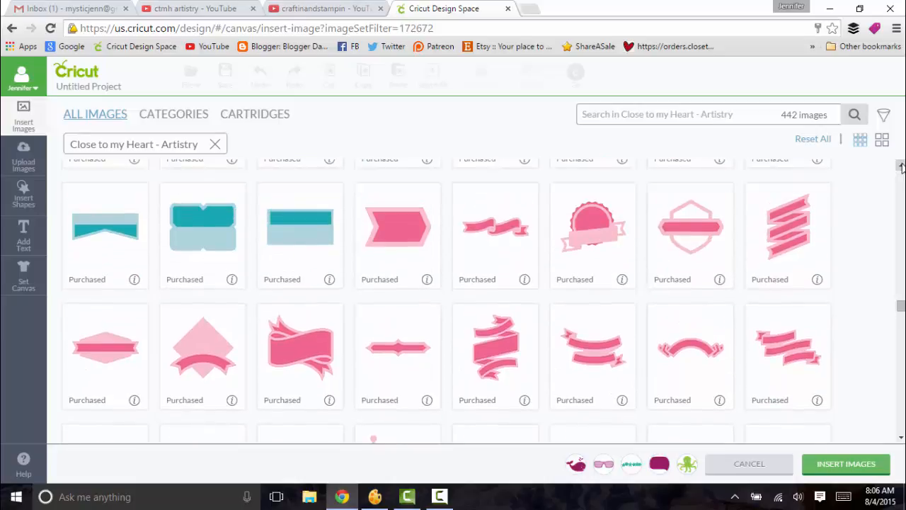
# Examine the Artistry images preceding the pink banners, from the teal labels and kite back through the houses and holly to the heart designs.
pyautogui.click(901, 167)
pyautogui.click(901, 167)
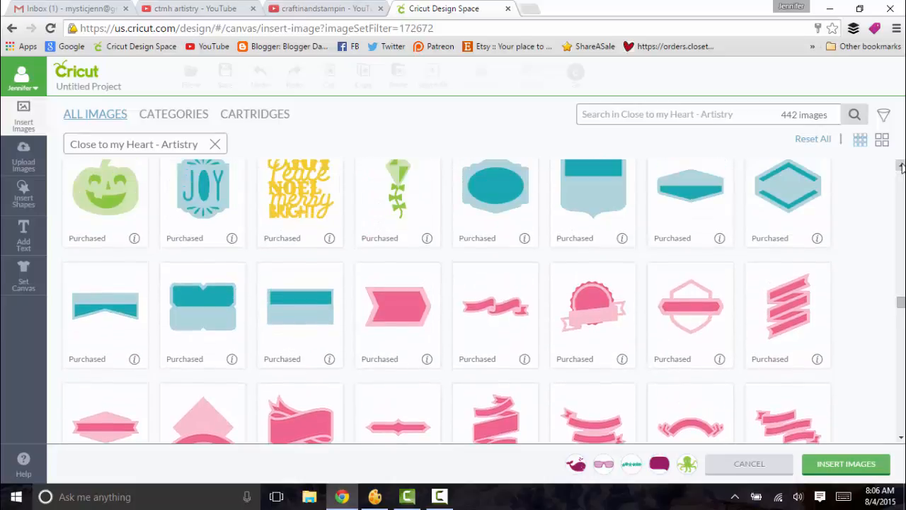
pyautogui.click(901, 168)
pyautogui.click(902, 167)
pyautogui.click(902, 168)
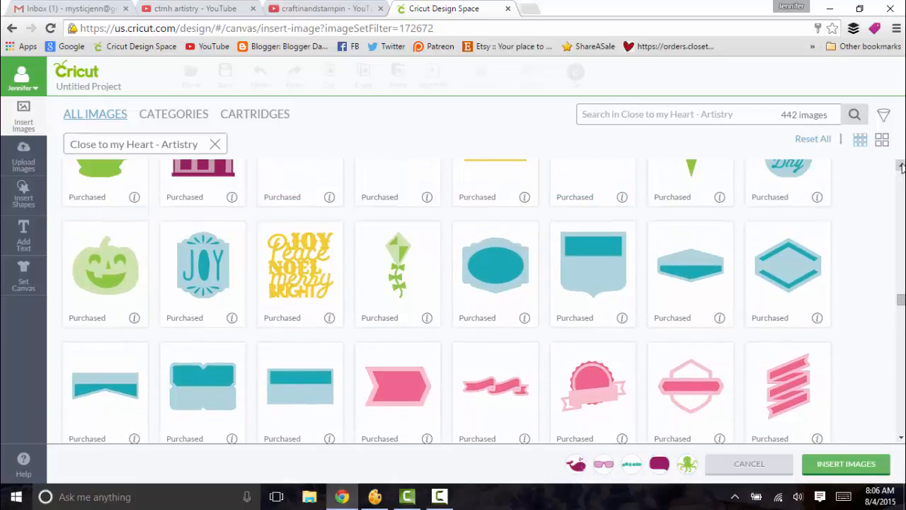
pyautogui.click(901, 167)
pyautogui.click(902, 168)
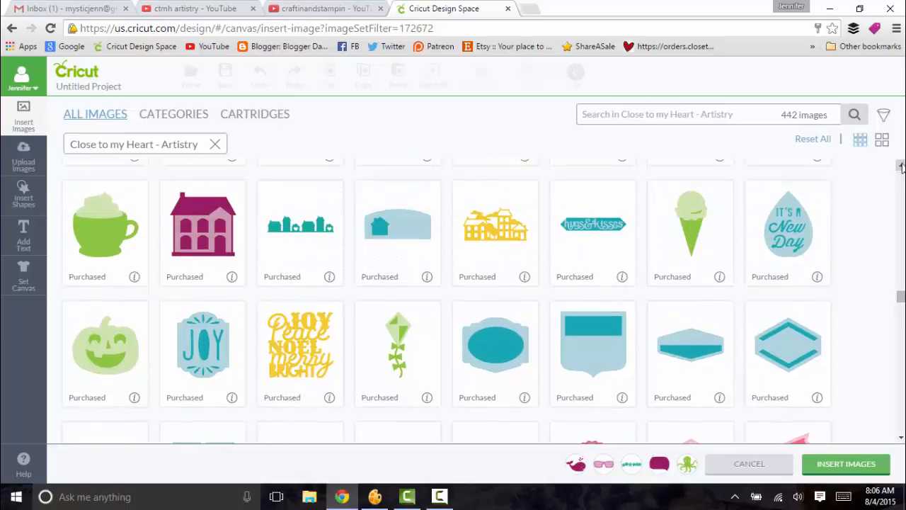
pyautogui.click(902, 167)
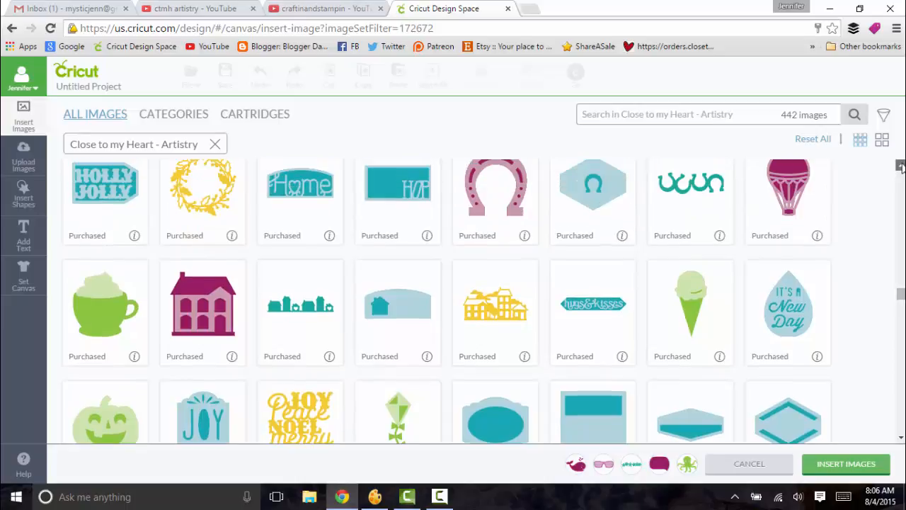
pyautogui.click(902, 167)
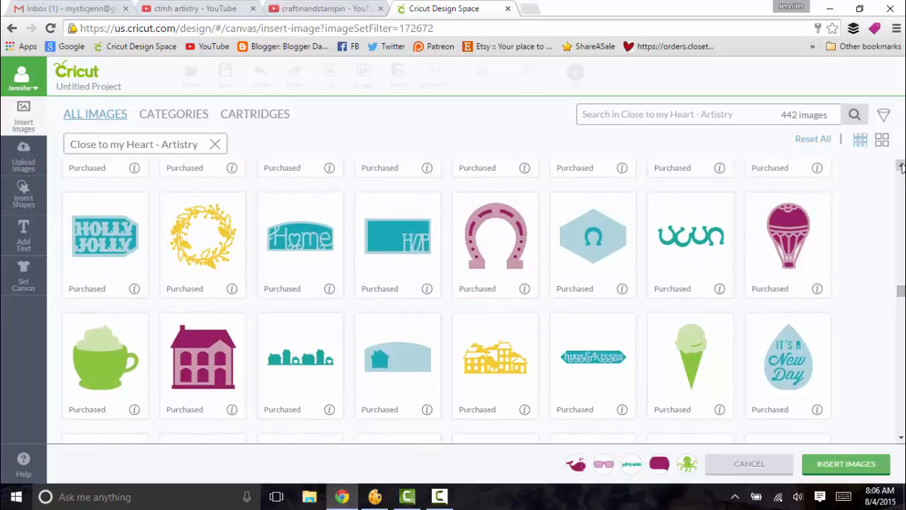
pyautogui.click(902, 167)
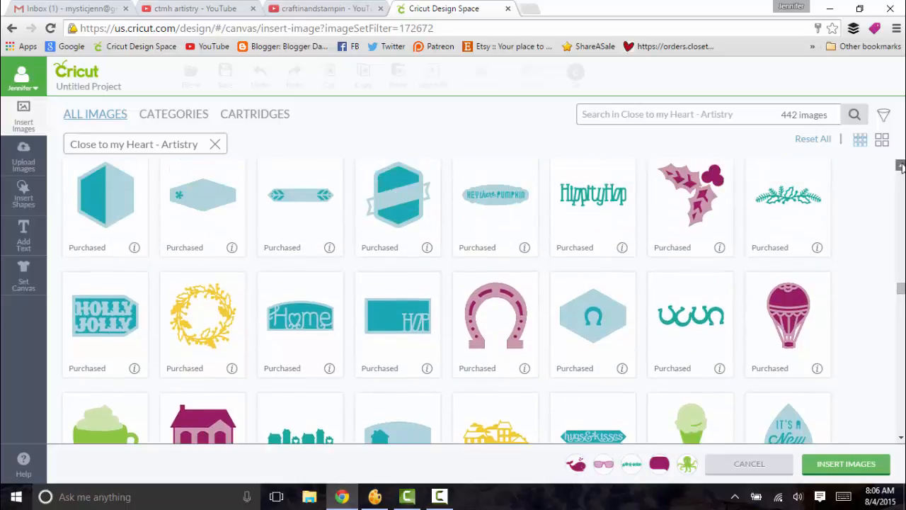
pyautogui.click(902, 167)
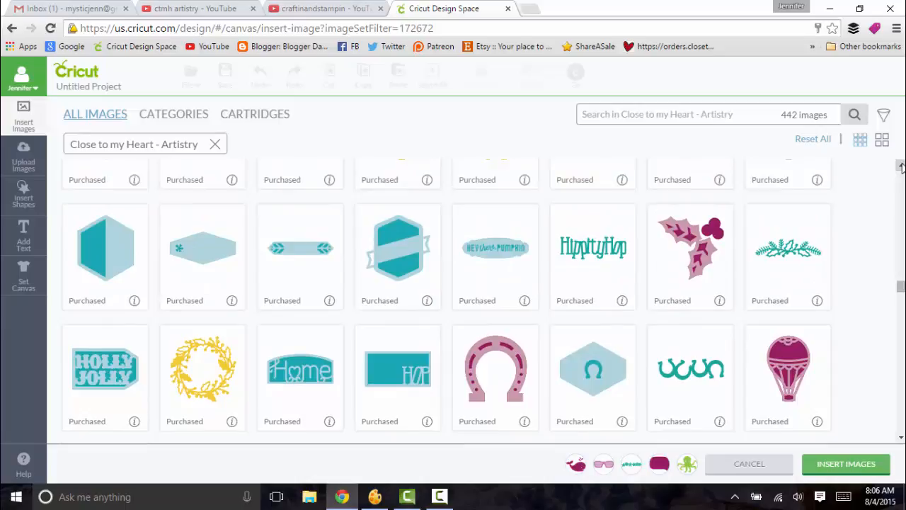
pyautogui.click(902, 167)
pyautogui.click(902, 167)
pyautogui.click(902, 167)
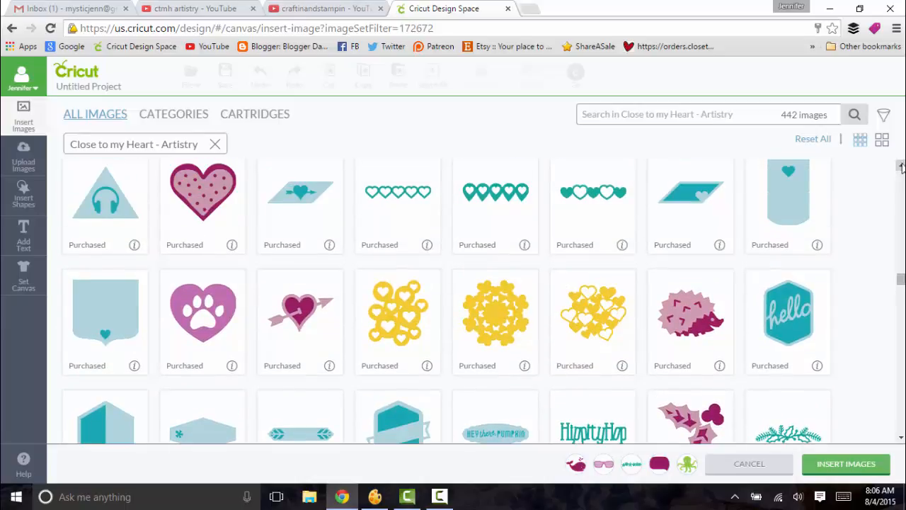
# Browse back past the heart designs and add the magenta pointing hand to the selection.
pyautogui.click(901, 167)
pyautogui.click(902, 167)
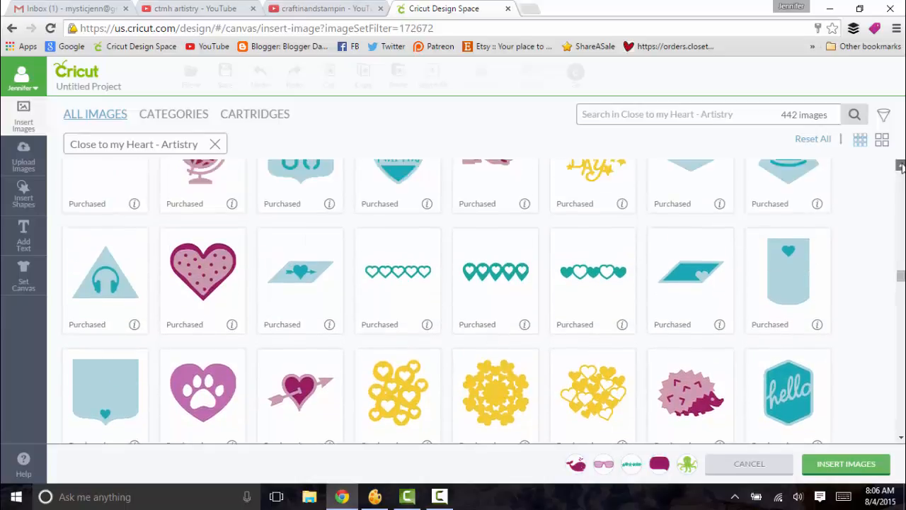
pyautogui.click(902, 167)
pyautogui.click(901, 167)
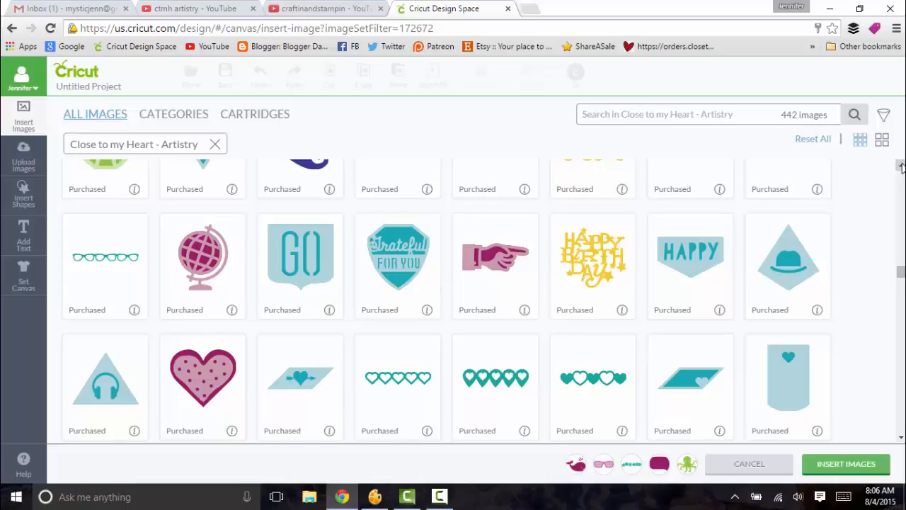
pyautogui.click(901, 167)
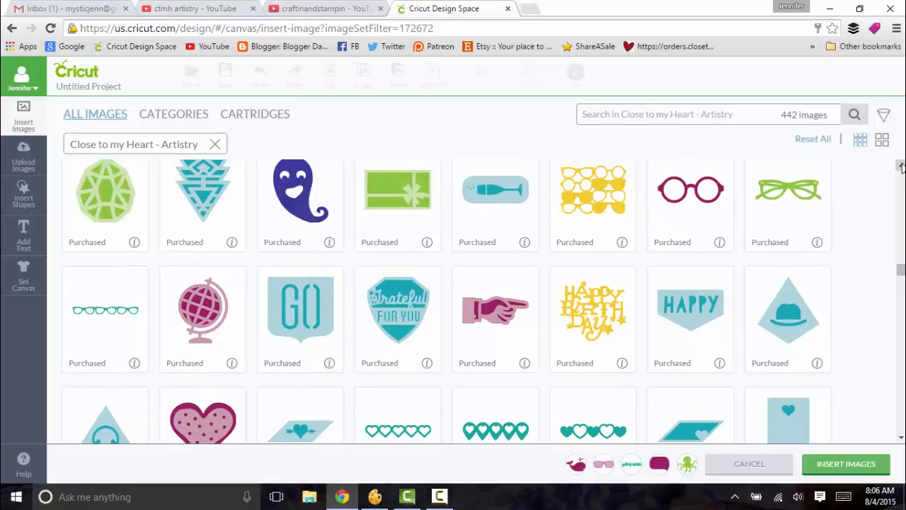
pyautogui.click(902, 167)
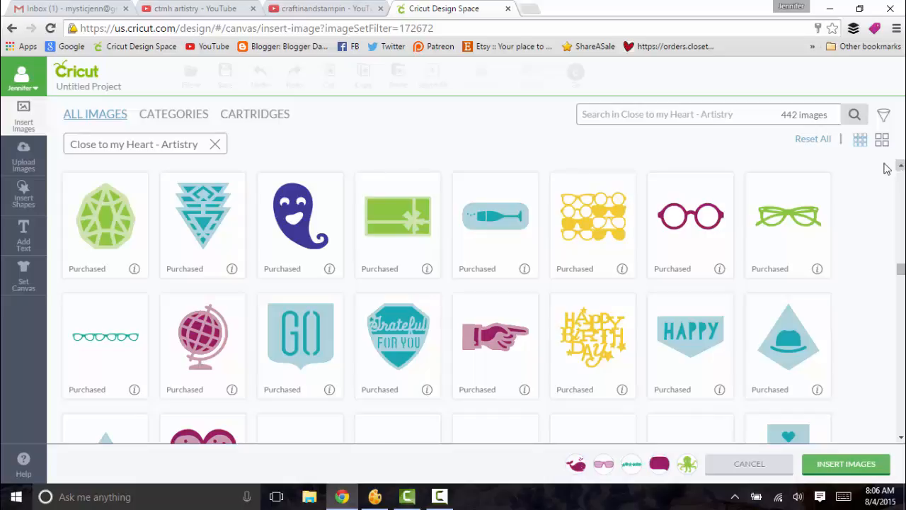
pyautogui.click(510, 312)
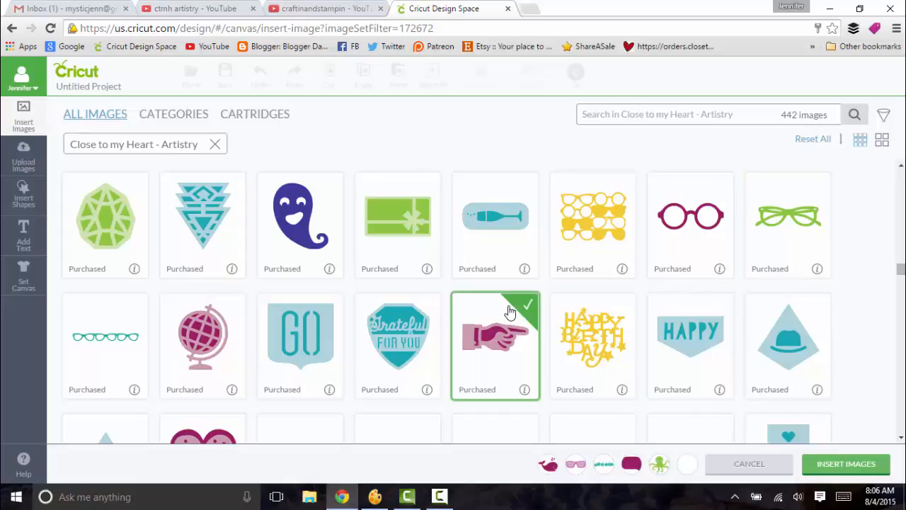
# Add the yellow instant-photo frame from the Artistry images to the selection.
pyautogui.click(902, 168)
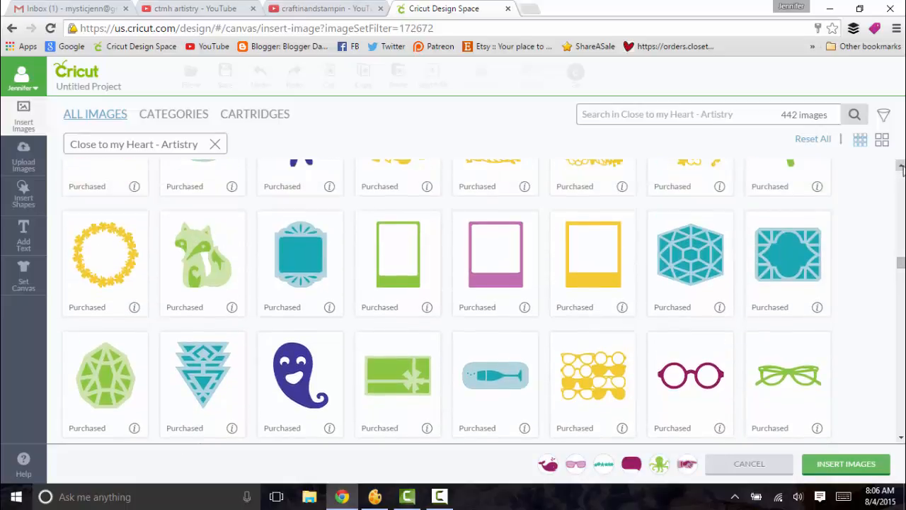
pyautogui.click(902, 168)
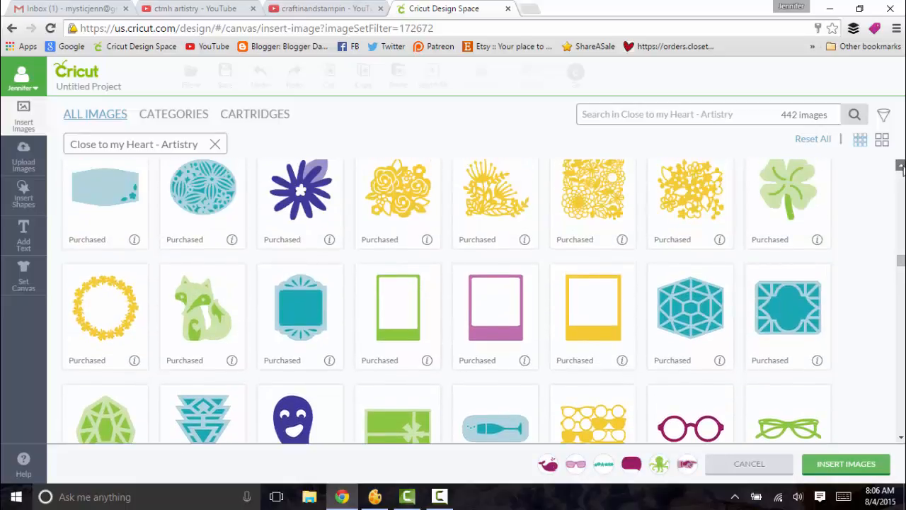
pyautogui.click(614, 295)
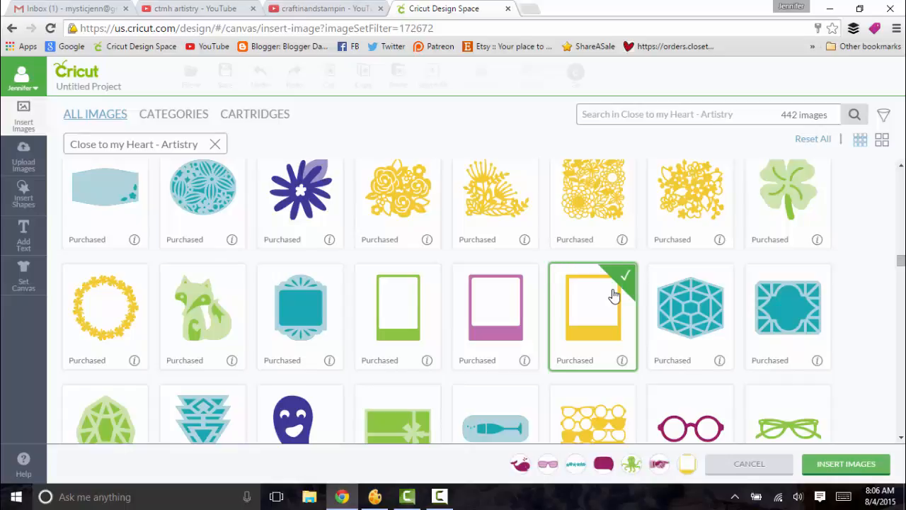
# Browse back past the flower designs in the Artistry images and add the teal film strip border to the selection.
pyautogui.click(903, 167)
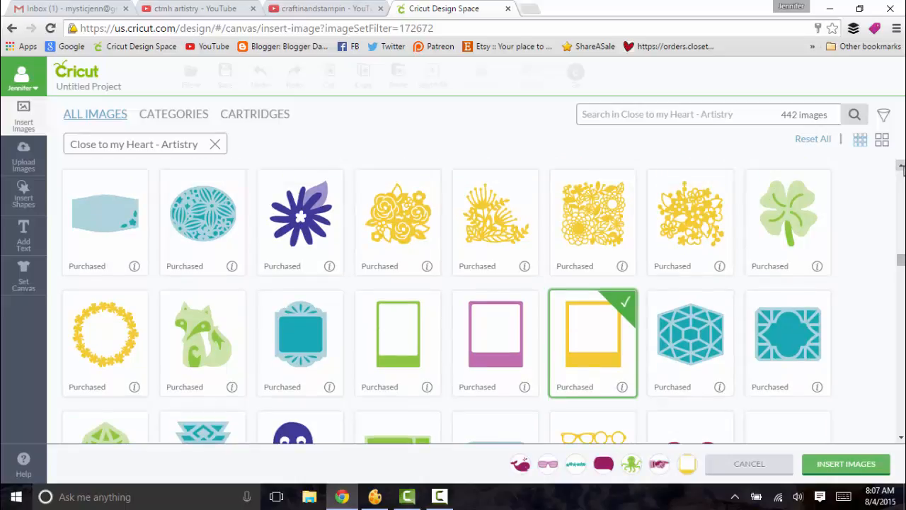
pyautogui.click(902, 168)
pyautogui.click(903, 168)
pyautogui.click(902, 168)
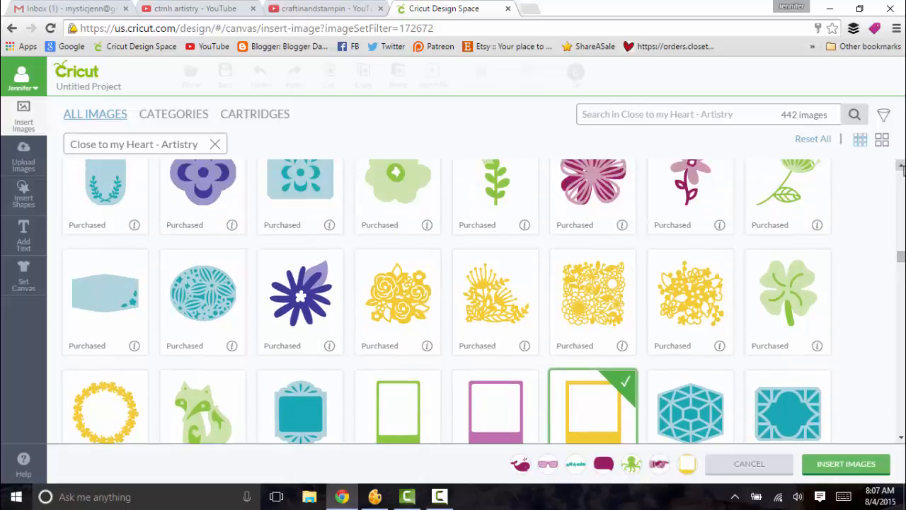
pyautogui.click(902, 167)
pyautogui.click(903, 167)
pyautogui.click(902, 168)
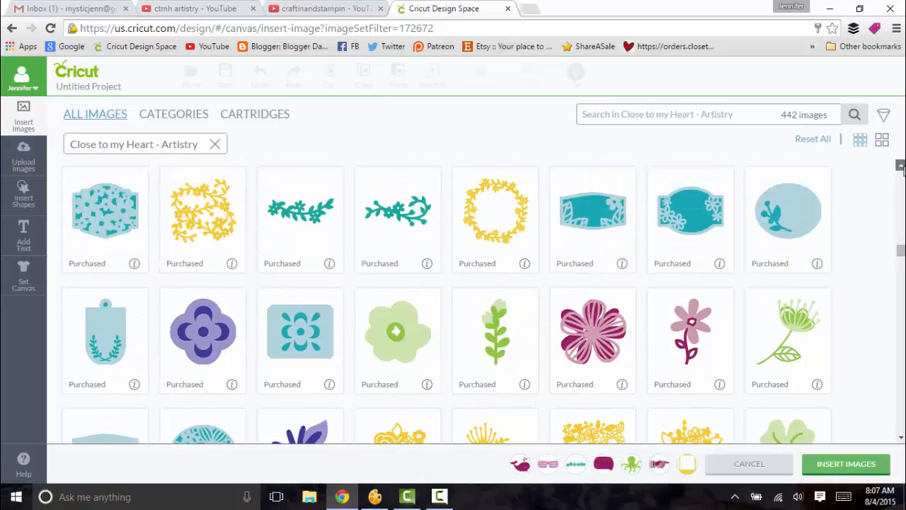
pyautogui.click(902, 167)
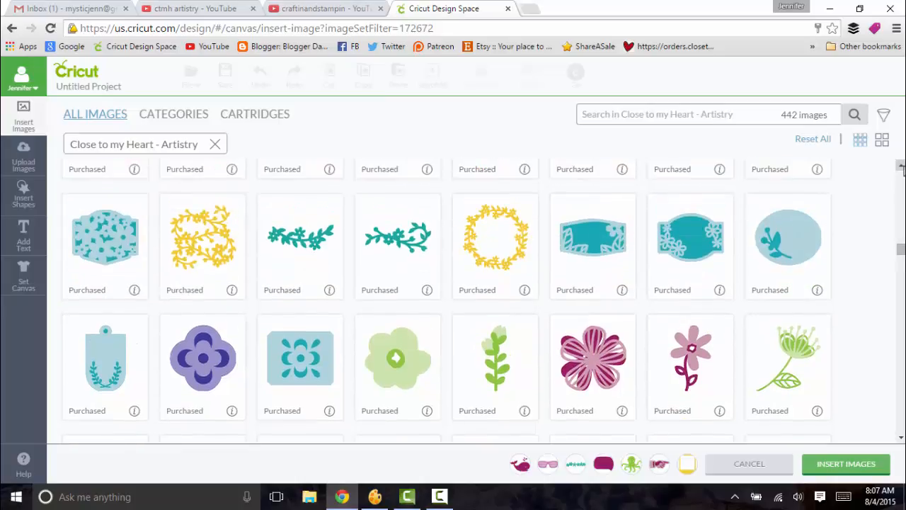
pyautogui.click(902, 167)
pyautogui.click(902, 167)
pyautogui.click(902, 167)
pyautogui.click(902, 167)
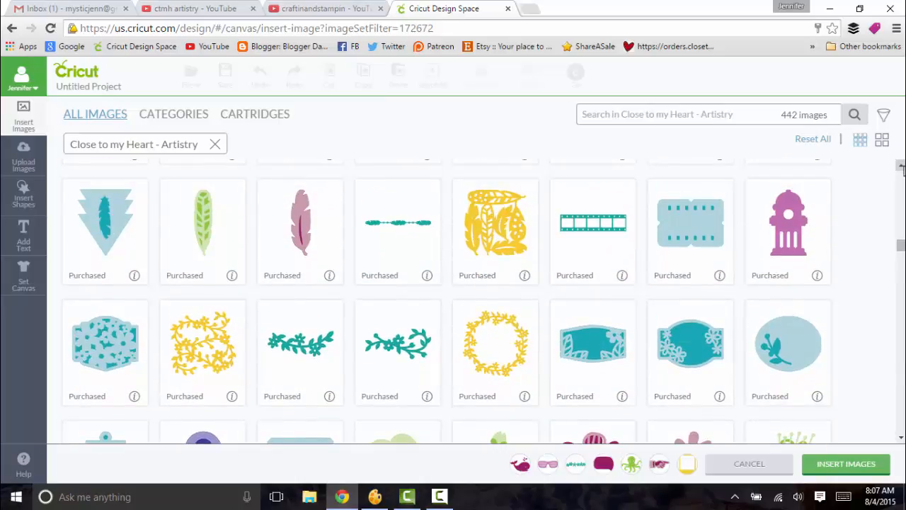
pyautogui.click(902, 167)
pyautogui.click(902, 167)
pyautogui.click(902, 167)
pyautogui.click(903, 167)
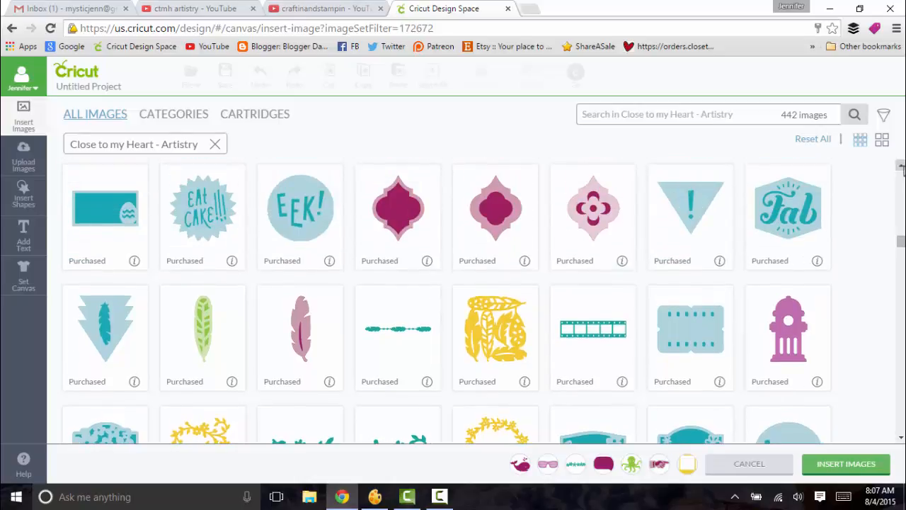
pyautogui.click(624, 338)
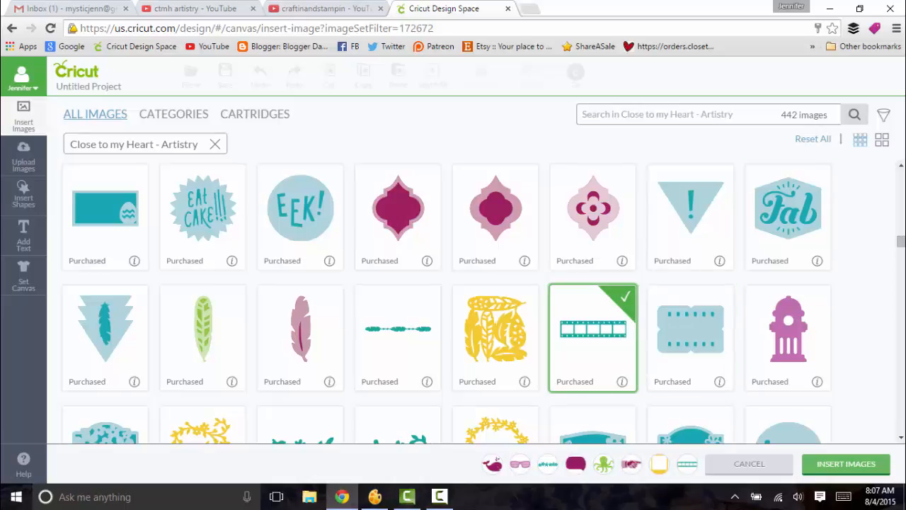
# Browse back past the dog and diamond designs and add the orange crab, purple cloud and green cloud to the selection.
pyautogui.click(901, 166)
pyautogui.click(902, 165)
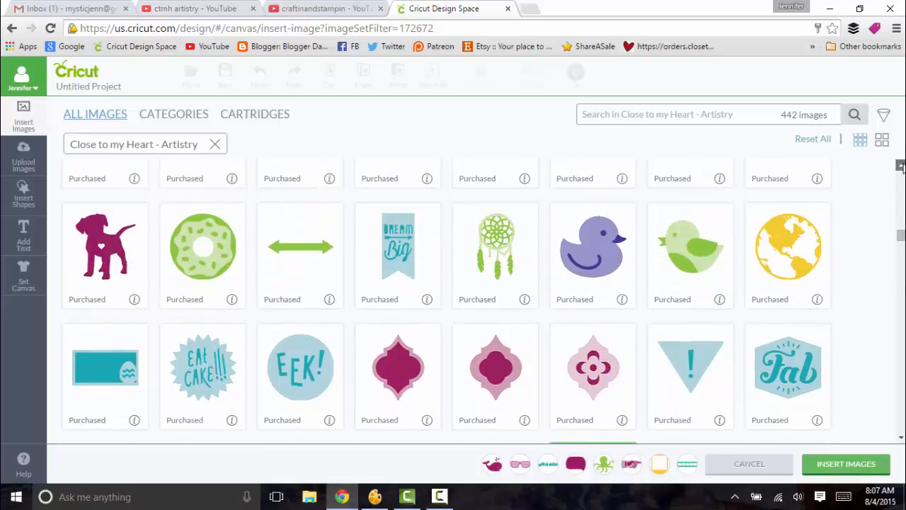
pyautogui.click(901, 166)
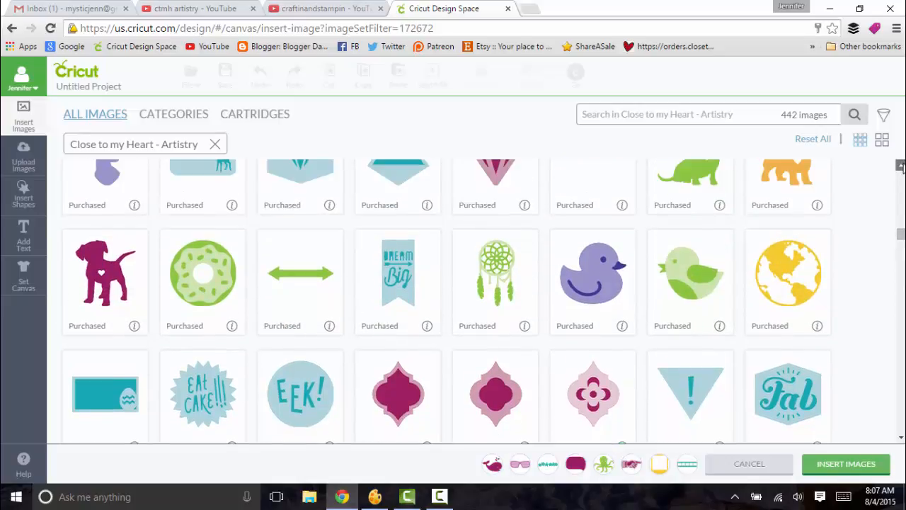
pyautogui.click(901, 165)
pyautogui.click(901, 166)
pyautogui.click(901, 166)
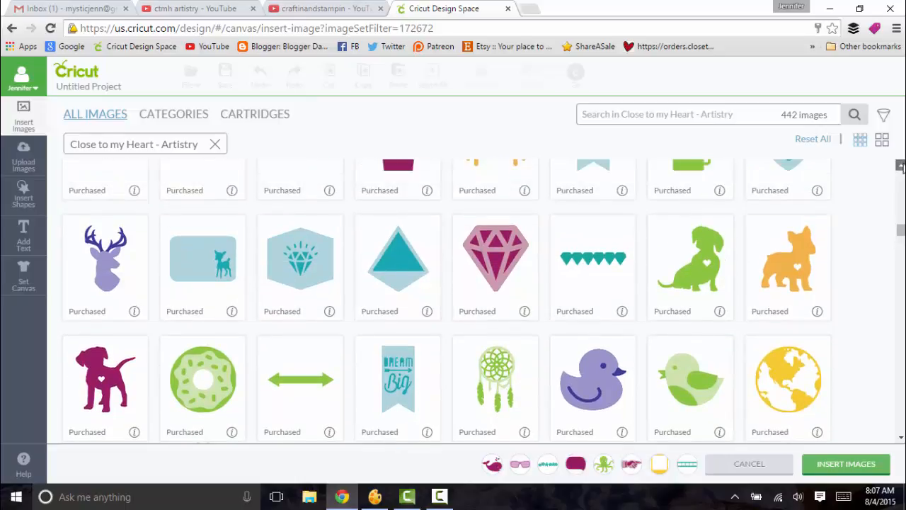
pyautogui.click(902, 166)
pyautogui.click(902, 166)
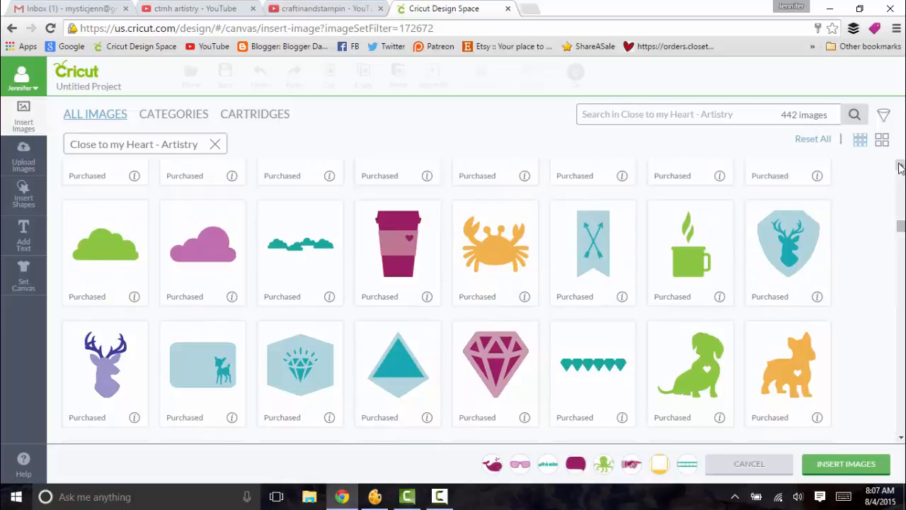
pyautogui.click(509, 238)
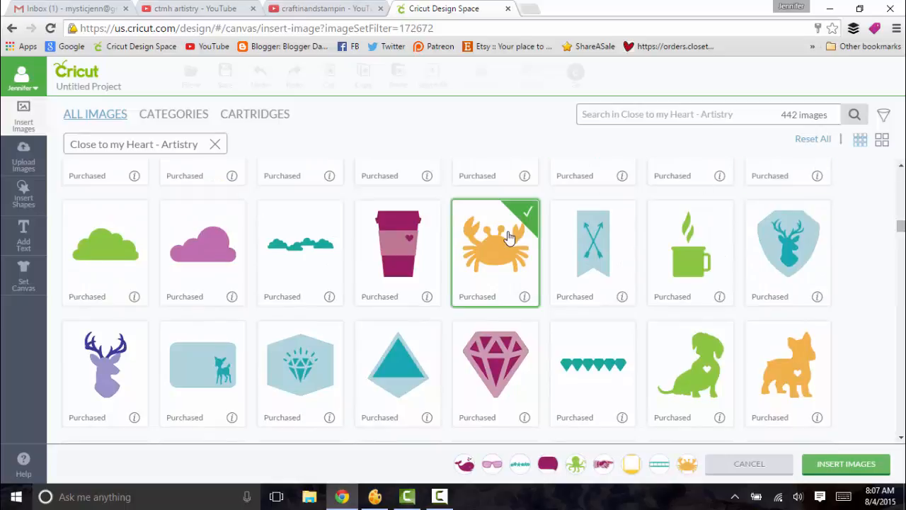
pyautogui.click(209, 222)
pyautogui.click(126, 228)
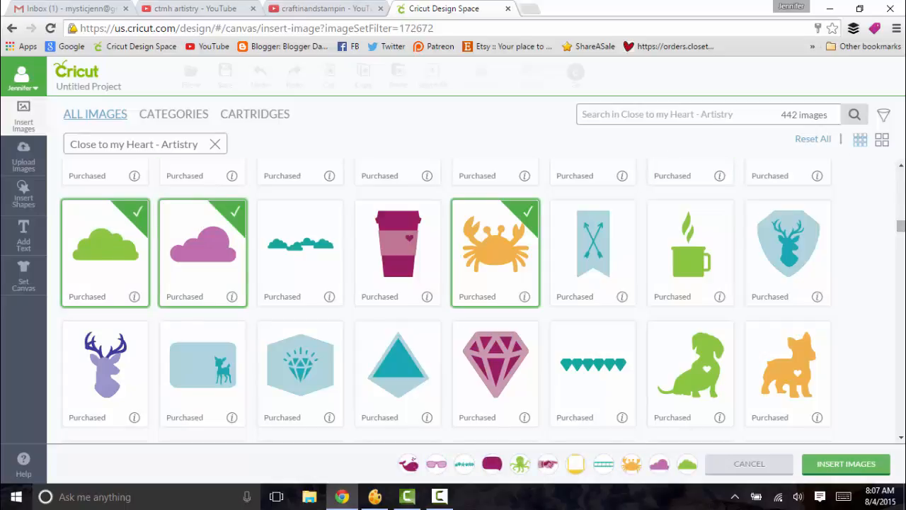
# Examine the Artistry images preceding the clouds, from the Christmas tree and cats back through the cakes and leaf borders to the bat designs.
pyautogui.click(902, 170)
pyautogui.click(901, 170)
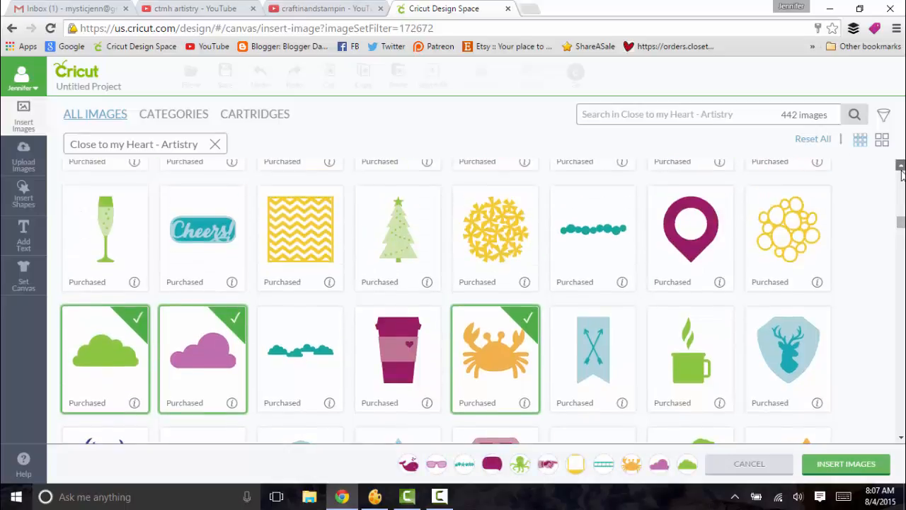
pyautogui.click(902, 170)
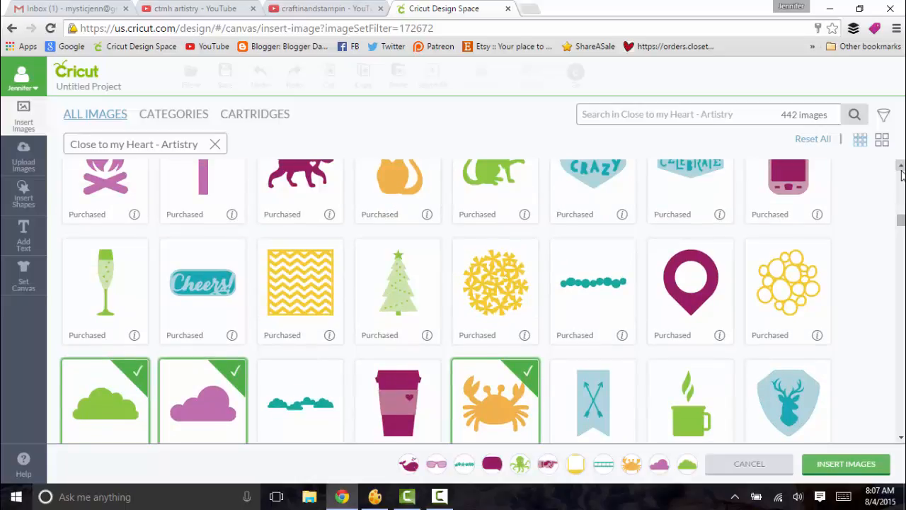
pyautogui.click(901, 170)
pyautogui.click(901, 170)
pyautogui.click(902, 170)
pyautogui.click(901, 170)
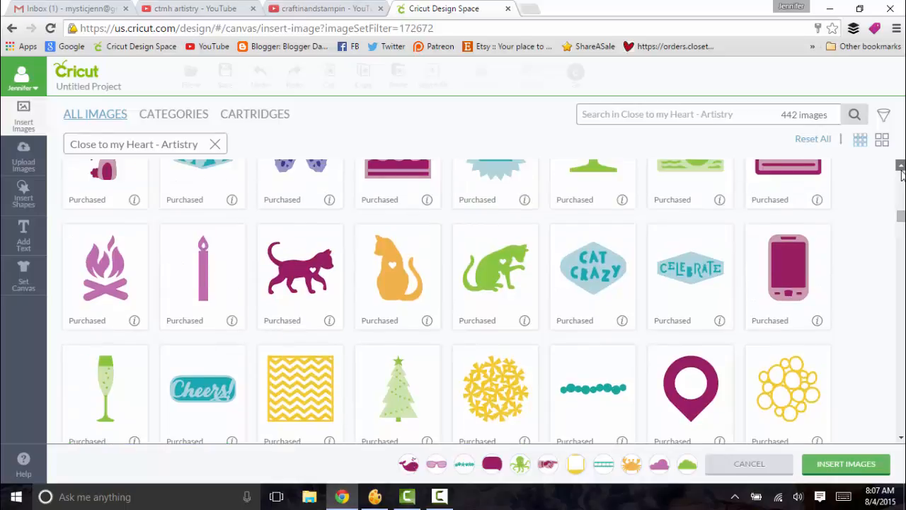
pyautogui.click(902, 170)
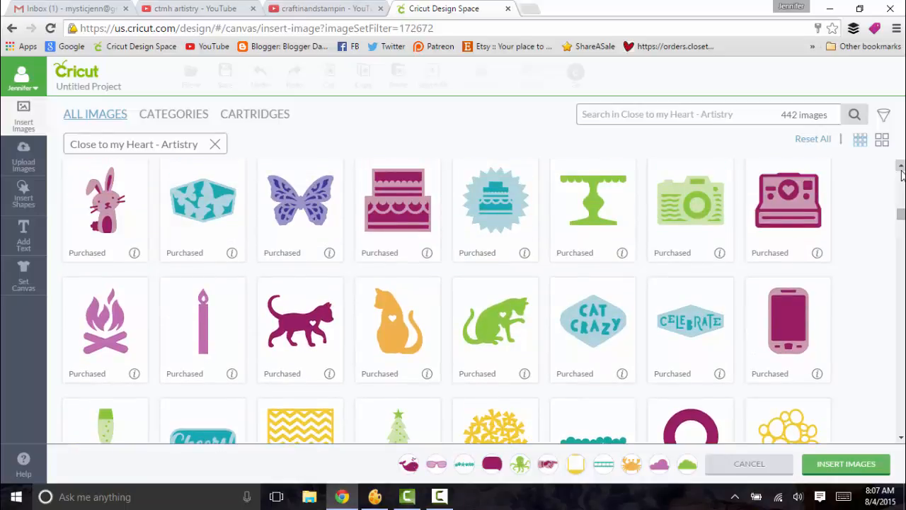
pyautogui.click(902, 170)
pyautogui.click(902, 170)
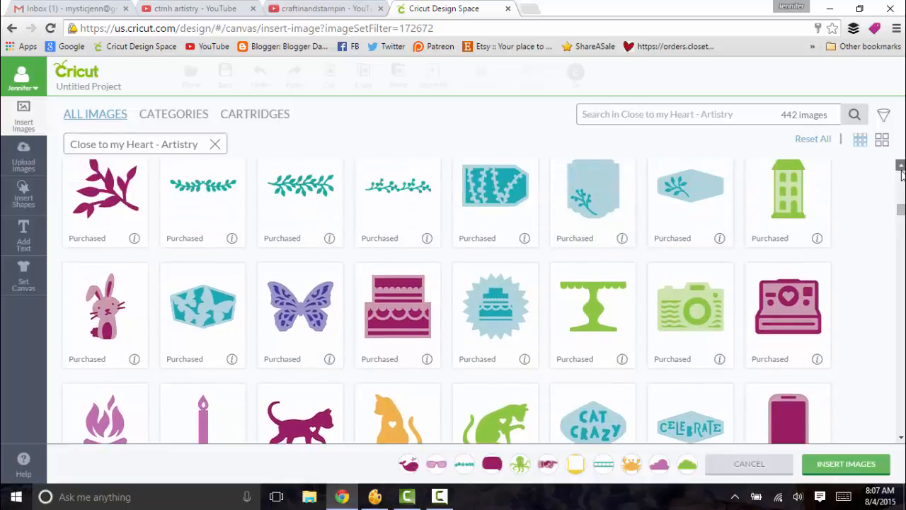
pyautogui.click(901, 170)
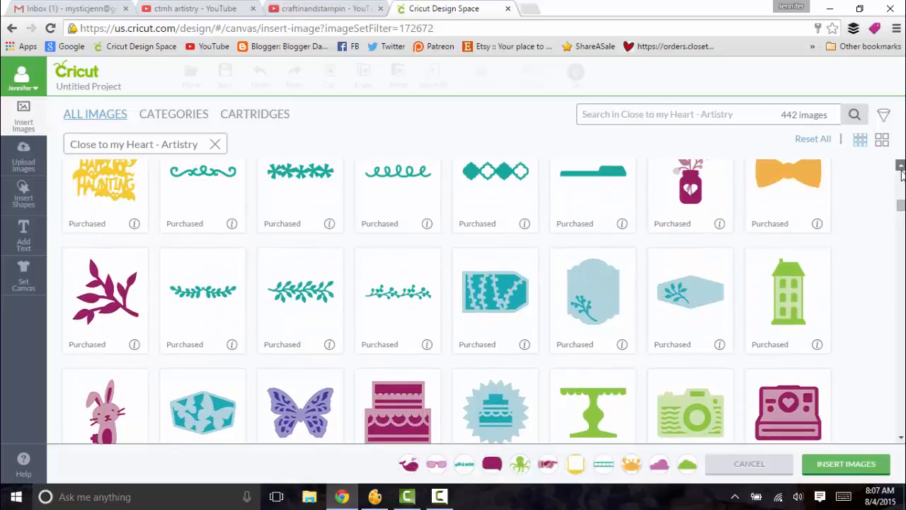
pyautogui.click(901, 170)
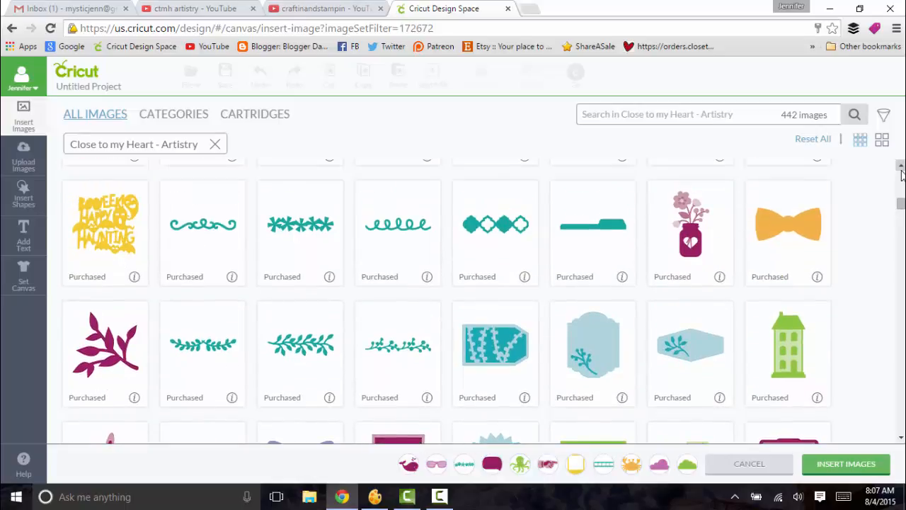
pyautogui.click(901, 170)
pyautogui.click(901, 170)
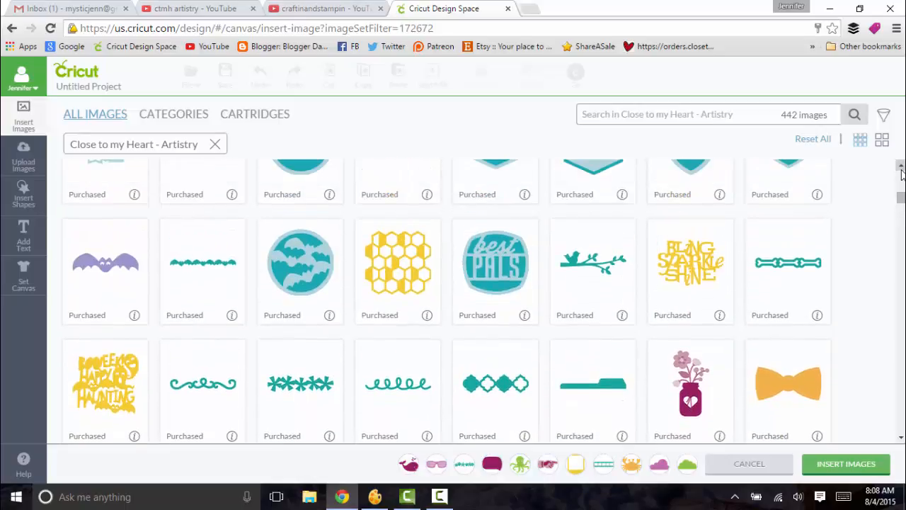
# Browse back past the blank teal label designs and add the solid teal arrow to the selection.
pyautogui.click(901, 170)
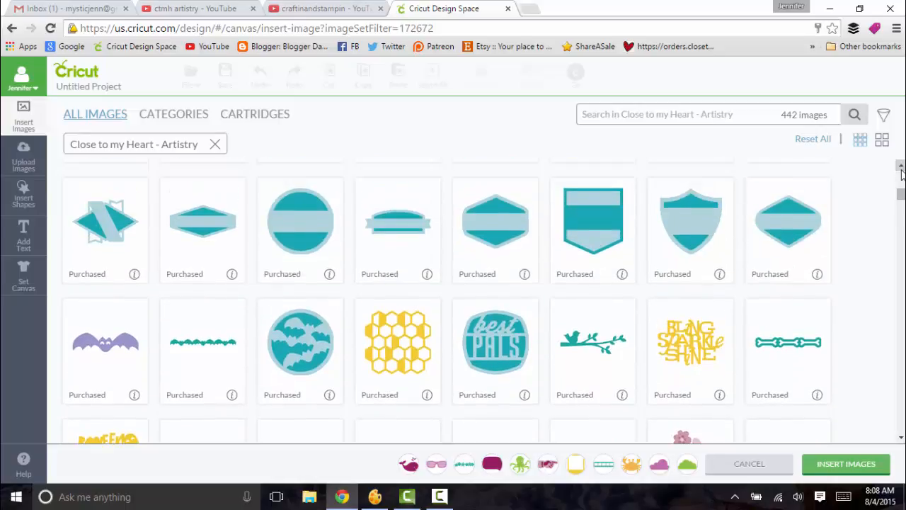
pyautogui.click(901, 170)
pyautogui.click(901, 170)
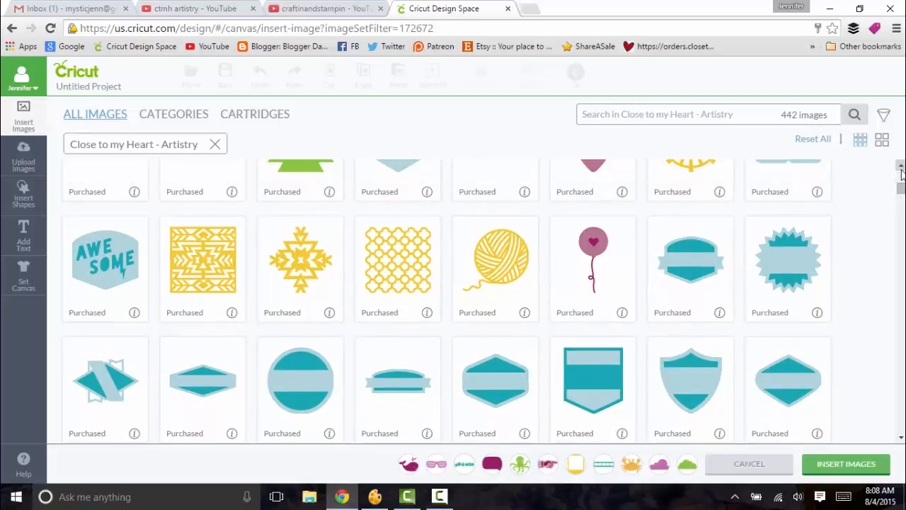
pyautogui.click(901, 170)
pyautogui.click(902, 170)
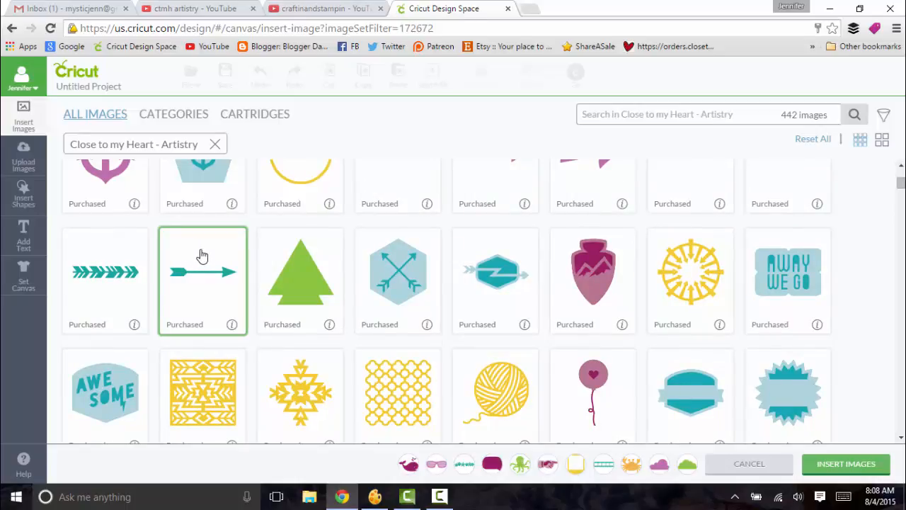
pyautogui.click(202, 255)
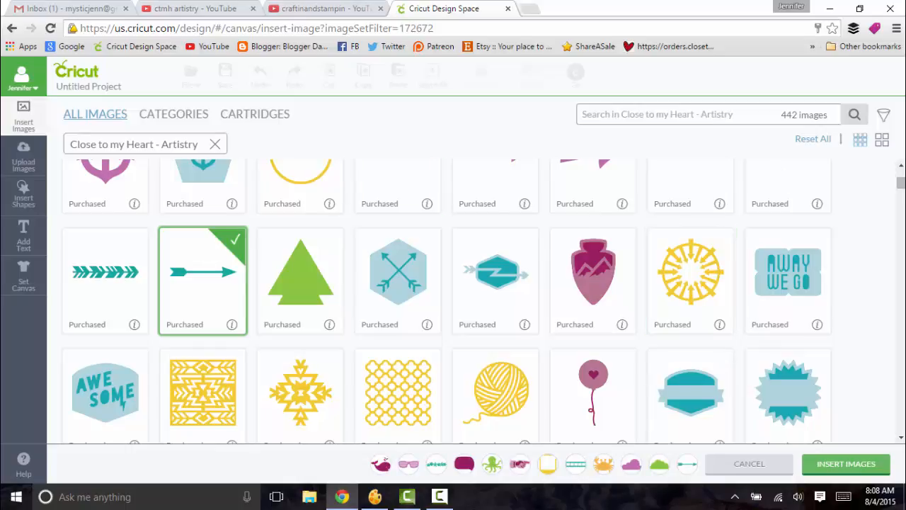
# Add the purple anchor from the first Artistry images to the selection and insert all selected images onto the canvas.
pyautogui.click(902, 168)
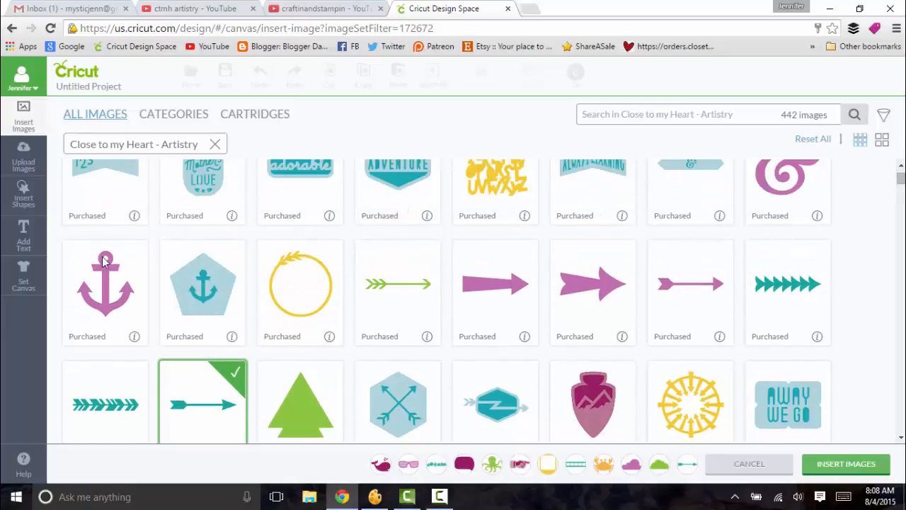
pyautogui.click(103, 260)
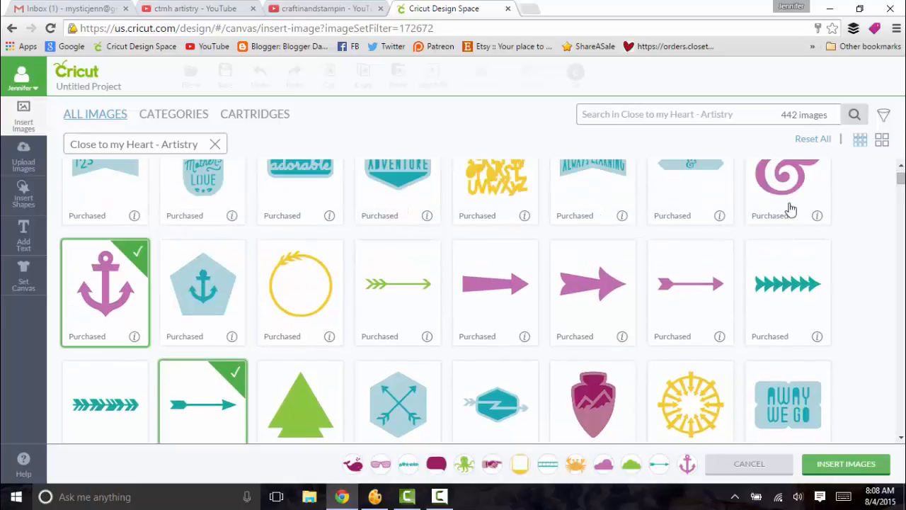
pyautogui.click(902, 169)
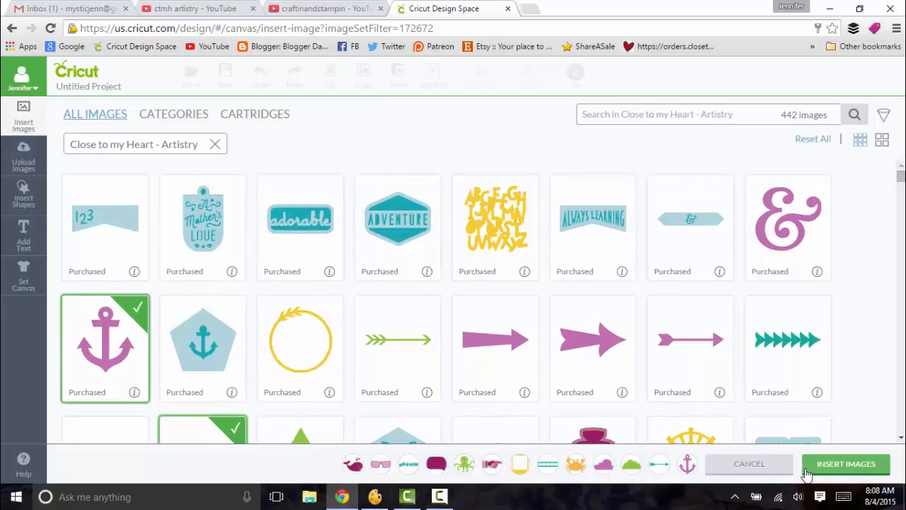
pyautogui.click(831, 466)
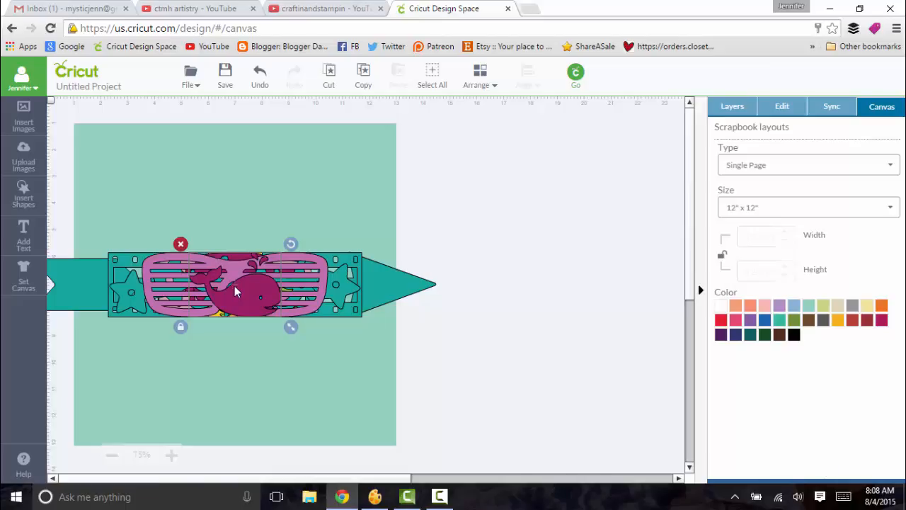
# Move the whale and slatted sunglasses out of the pile to the right of the page, and place the starfish border along the page's lower edge.
pyautogui.moveTo(237, 297); pyautogui.dragTo(616, 162)
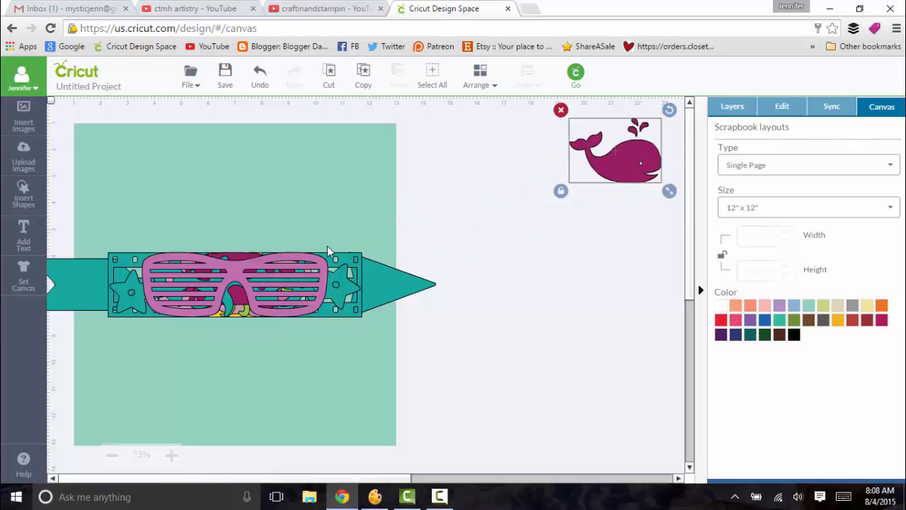
pyautogui.moveTo(296, 264); pyautogui.dragTo(644, 409)
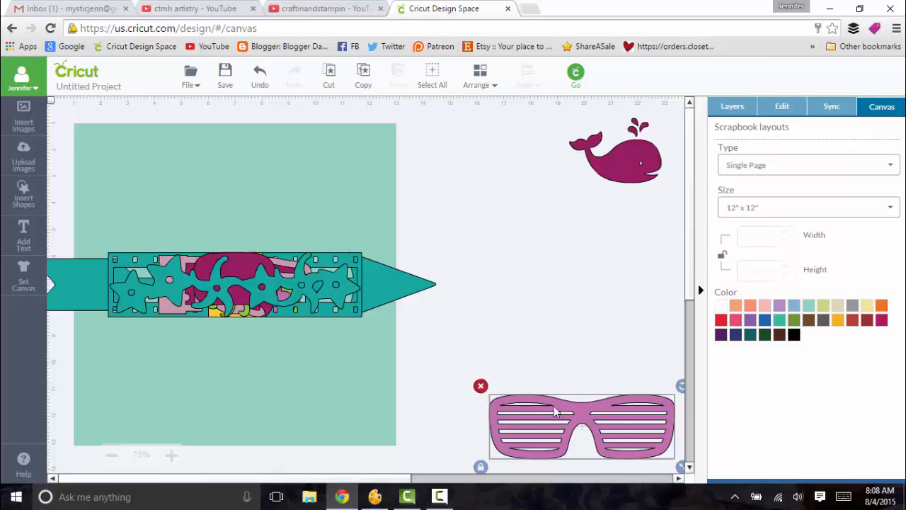
pyautogui.moveTo(277, 299); pyautogui.dragTo(246, 413)
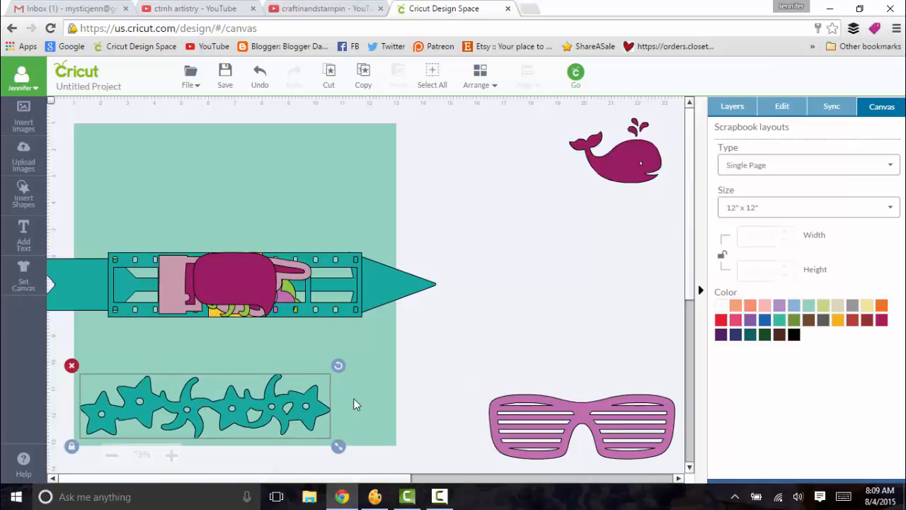
# Move the magenta speech bubble, green octopus and pointing hand out of the pile to the area right of the page.
pyautogui.click(246, 268)
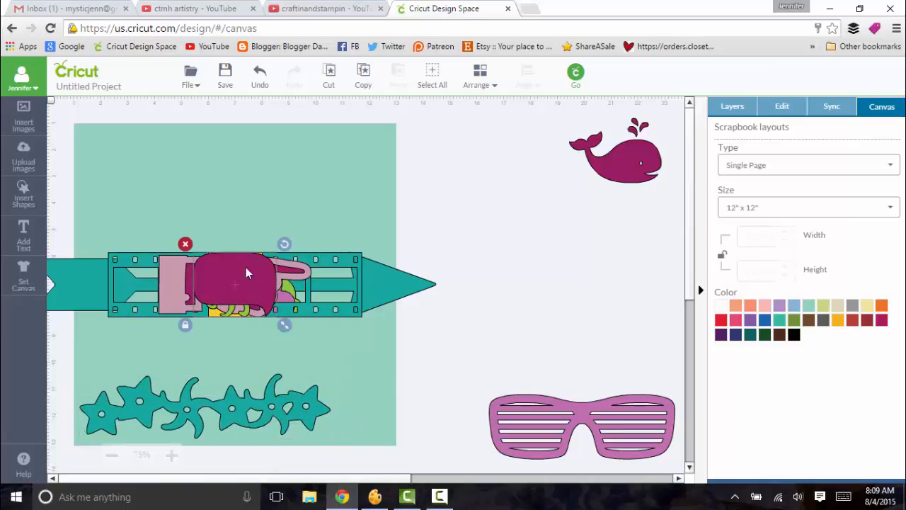
pyautogui.moveTo(246, 267); pyautogui.dragTo(655, 218)
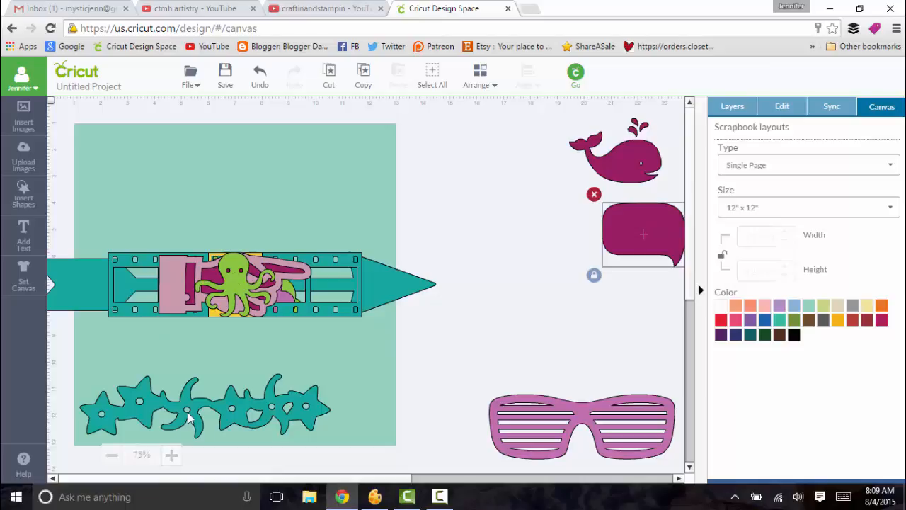
pyautogui.click(241, 281)
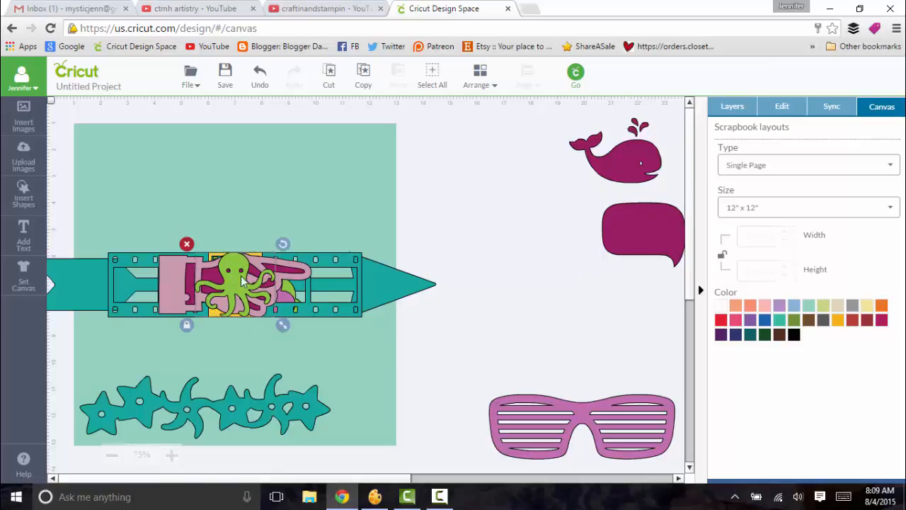
pyautogui.moveTo(240, 281); pyautogui.dragTo(647, 332)
pyautogui.click(241, 304)
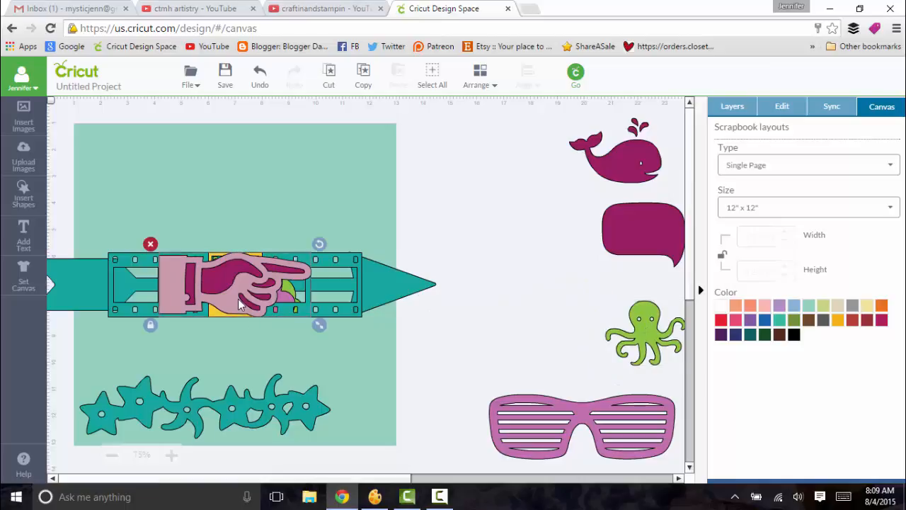
pyautogui.moveTo(239, 303); pyautogui.dragTo(621, 402)
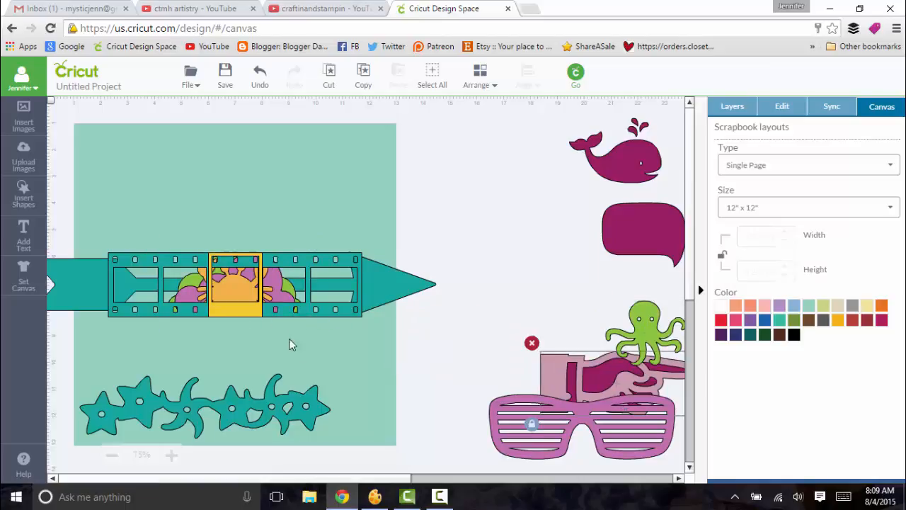
# Move the yellow photo frame, teal film strip and orange crab off the page to the area on its right.
pyautogui.moveTo(226, 306); pyautogui.dragTo(671, 311)
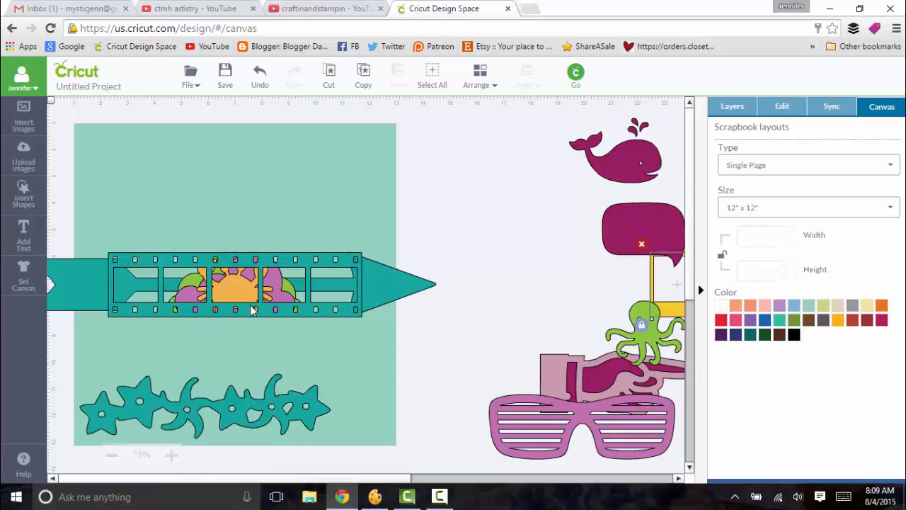
pyautogui.moveTo(252, 310); pyautogui.dragTo(618, 459)
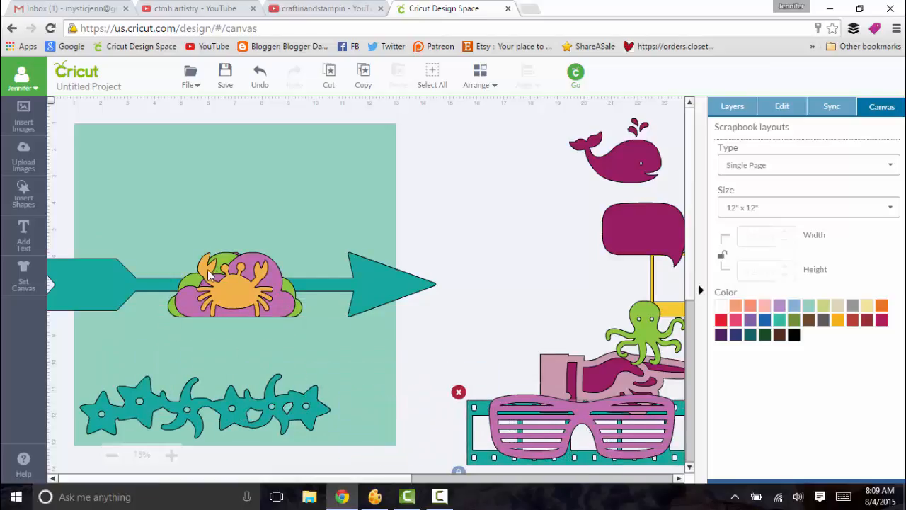
pyautogui.moveTo(234, 287); pyautogui.dragTo(616, 189)
# Place the purple cloud in the page's upper-left corner and the green cloud at its upper-right corner.
pyautogui.moveTo(240, 277); pyautogui.dragTo(148, 158)
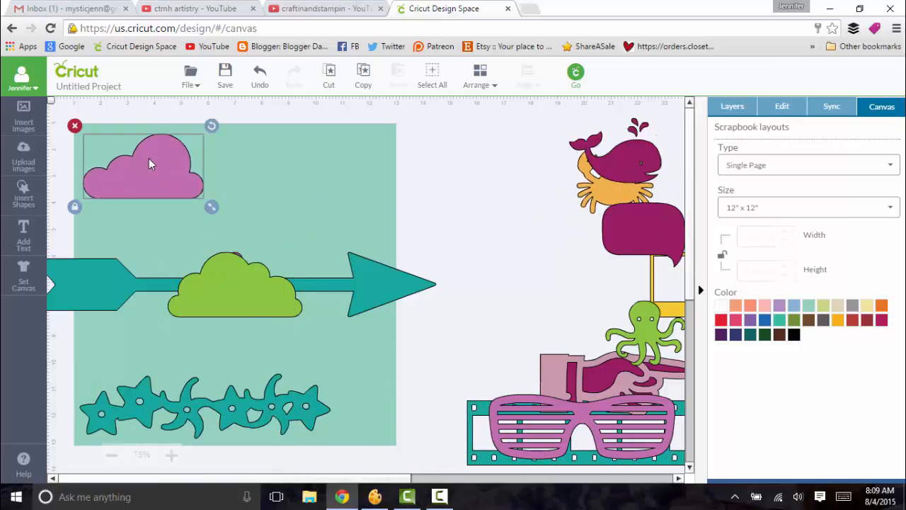
pyautogui.click(224, 289)
pyautogui.moveTo(226, 289); pyautogui.dragTo(338, 157)
# Shrink the oversized teal arrow to a small arrow and move it off the page, beside the speech bubble.
pyautogui.click(377, 301)
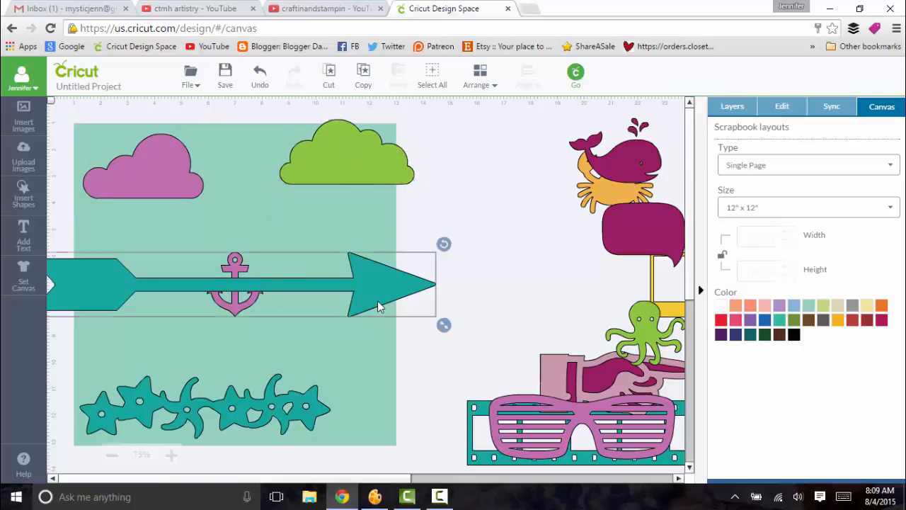
pyautogui.moveTo(443, 323); pyautogui.dragTo(557, 239)
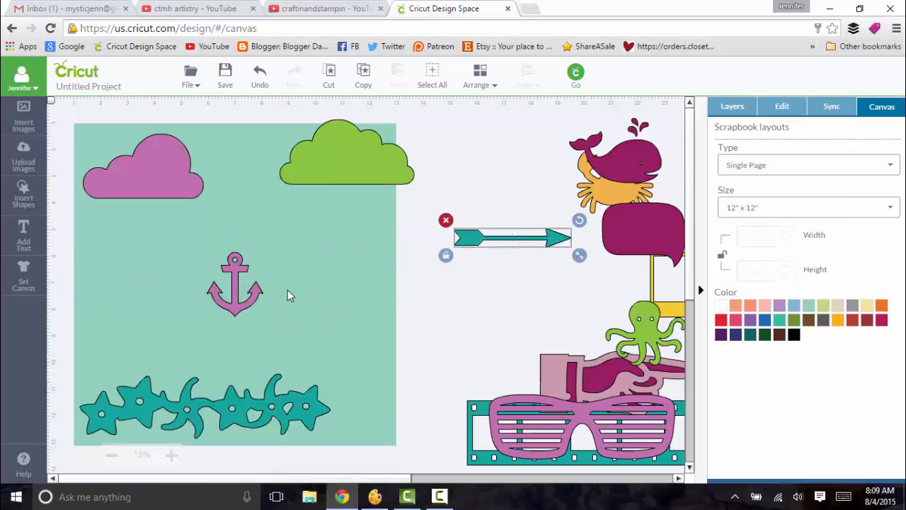
# Move the purple anchor off the page to the area on its right, beside the green octopus.
pyautogui.click(232, 305)
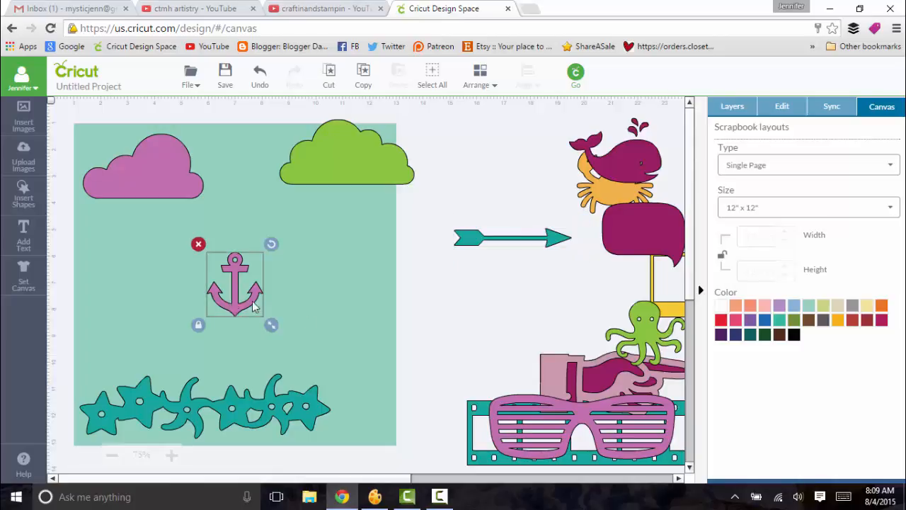
pyautogui.moveTo(233, 305); pyautogui.dragTo(577, 330)
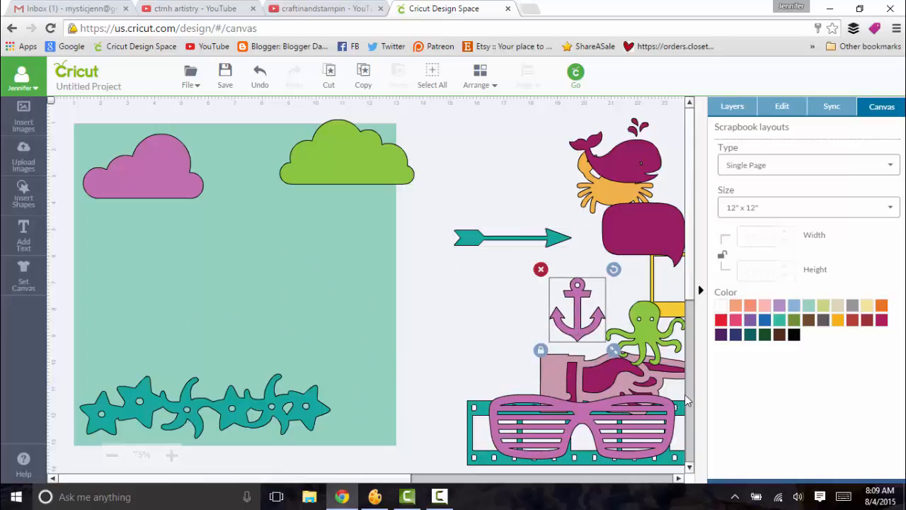
pyautogui.scroll(-3, 691, 375)
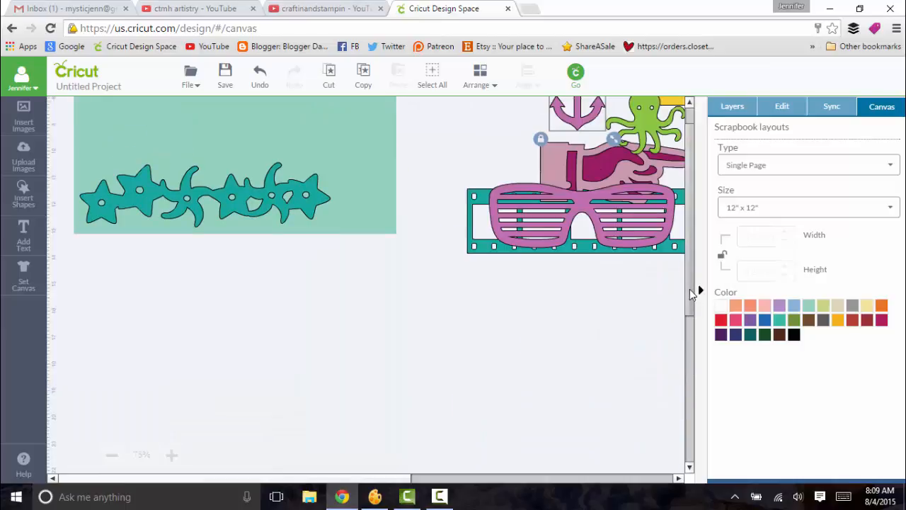
pyautogui.moveTo(698, 334); pyautogui.dragTo(710, 219)
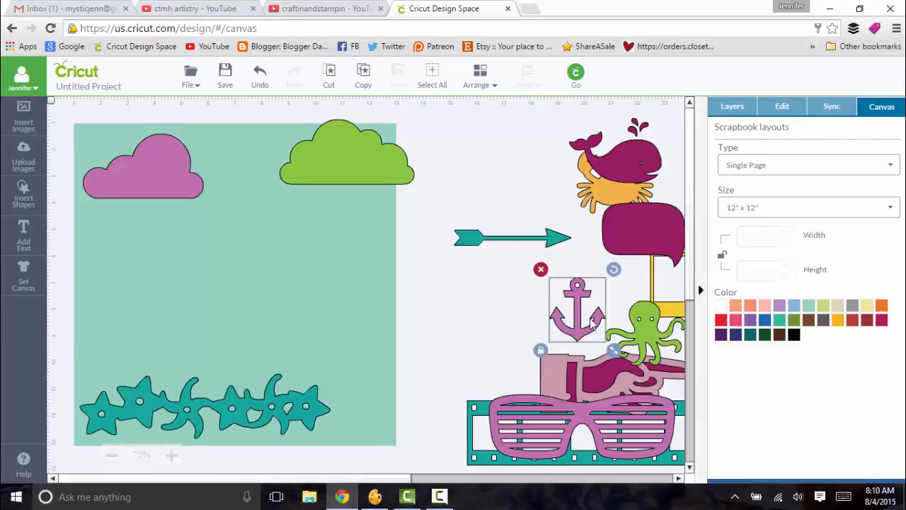
pyautogui.click(482, 333)
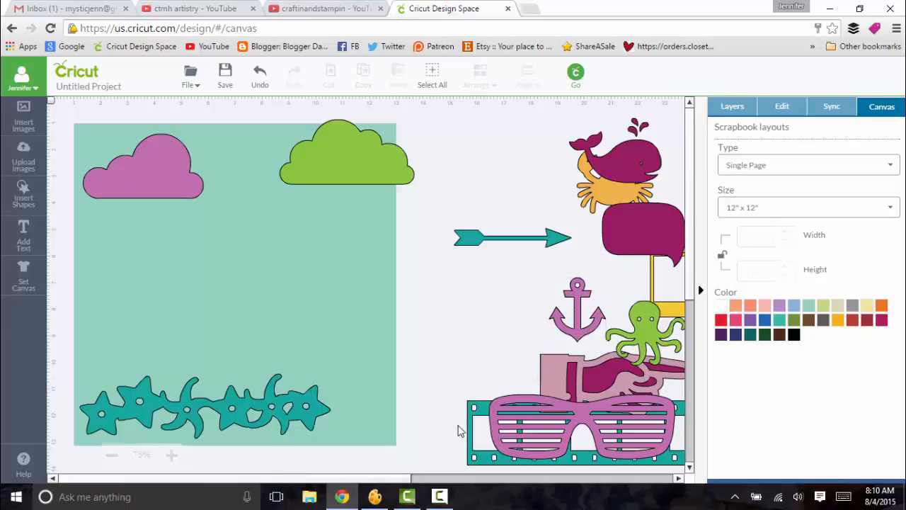
pyautogui.moveTo(404, 480); pyautogui.dragTo(304, 473)
# Insert the pink two-layer folded ribbon label ending in an arrow from the Close to my Heart - Artistry images.
pyautogui.click(27, 125)
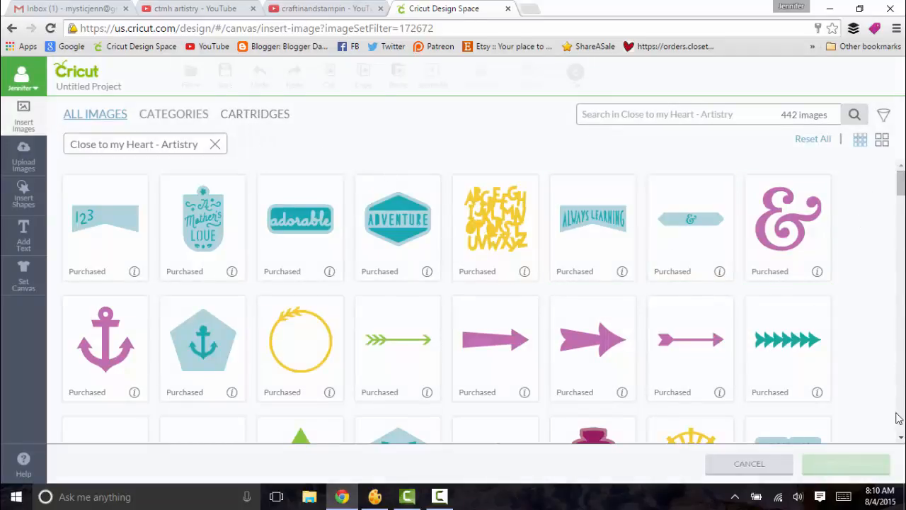
pyautogui.scroll(-5, 900, 438)
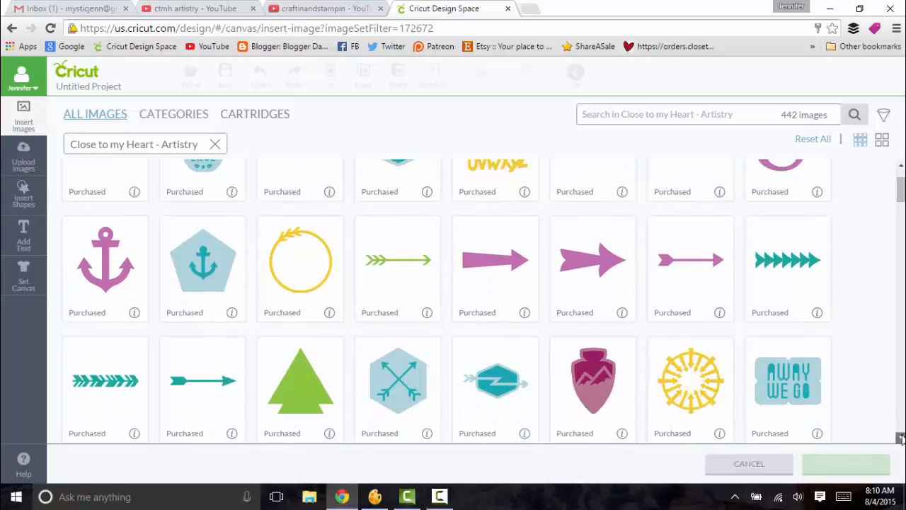
pyautogui.scroll(-3, 900, 439)
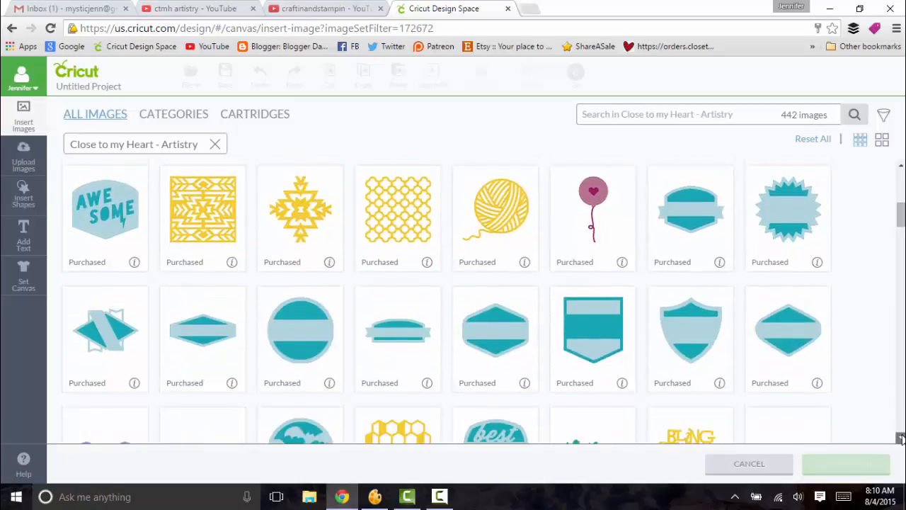
pyautogui.scroll(-2, 901, 438)
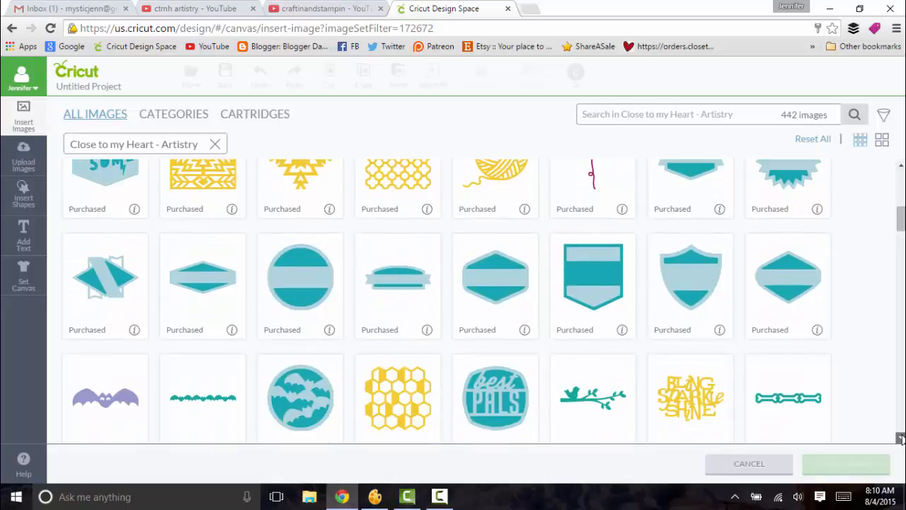
pyautogui.scroll(-5, 901, 439)
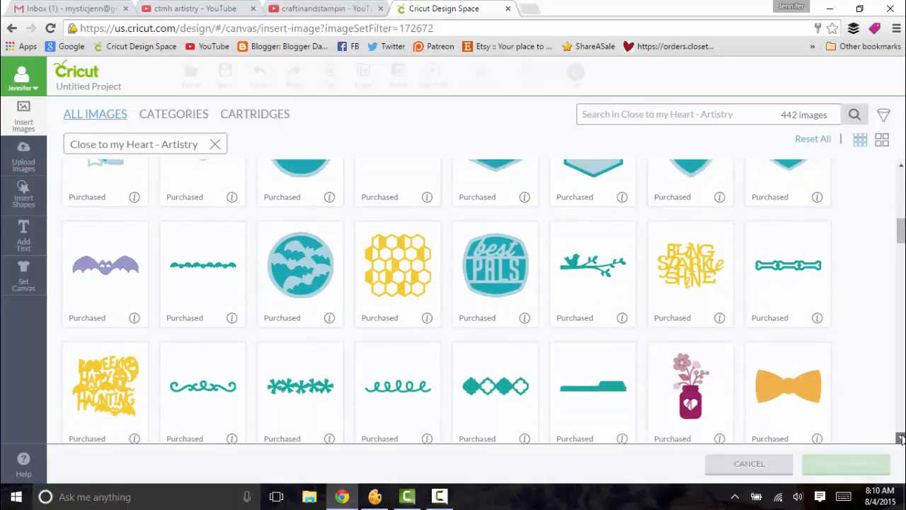
pyautogui.scroll(-5, 901, 438)
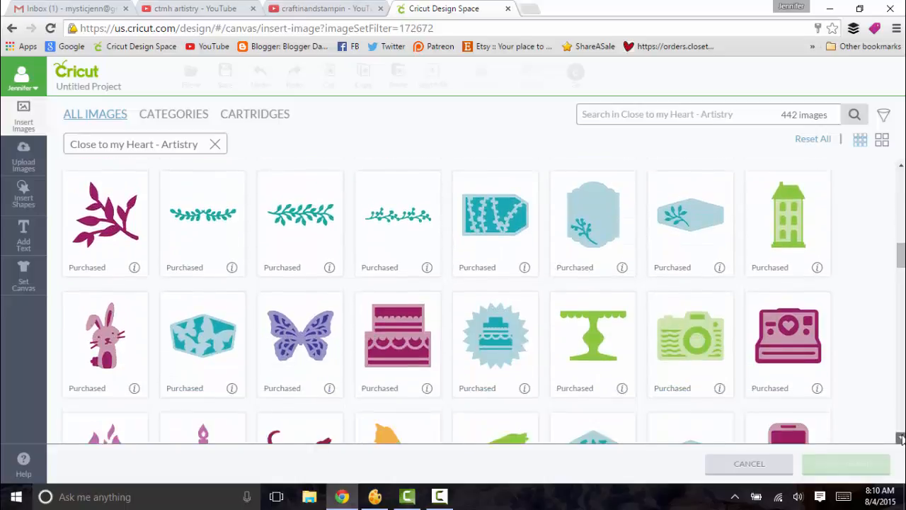
pyautogui.scroll(-5, 901, 439)
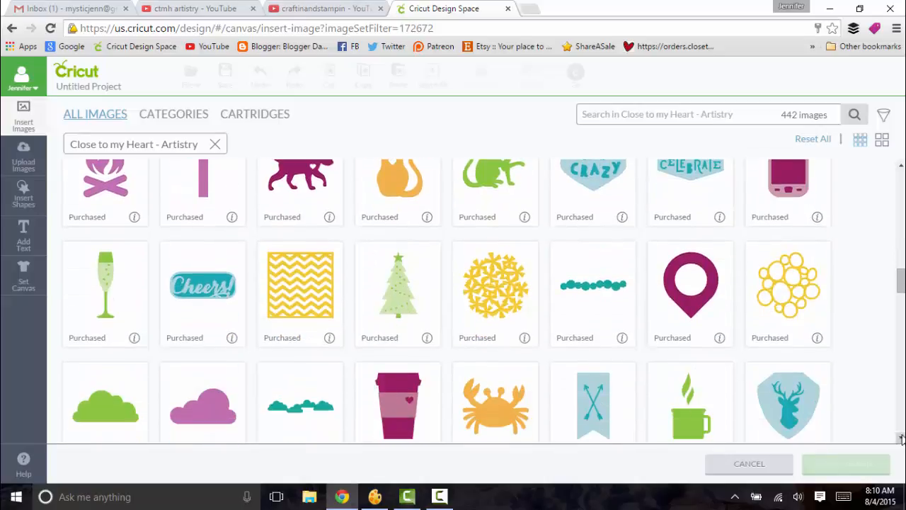
pyautogui.scroll(-1, 901, 439)
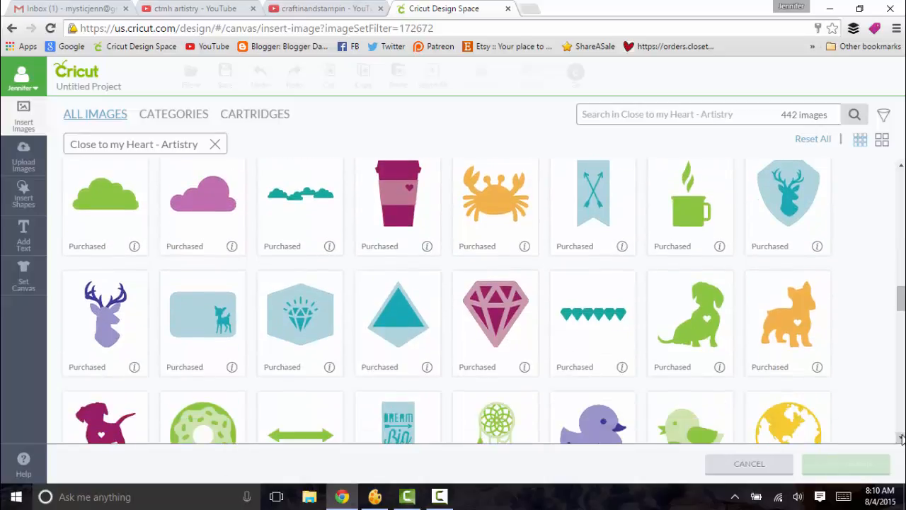
pyautogui.scroll(-6, 900, 438)
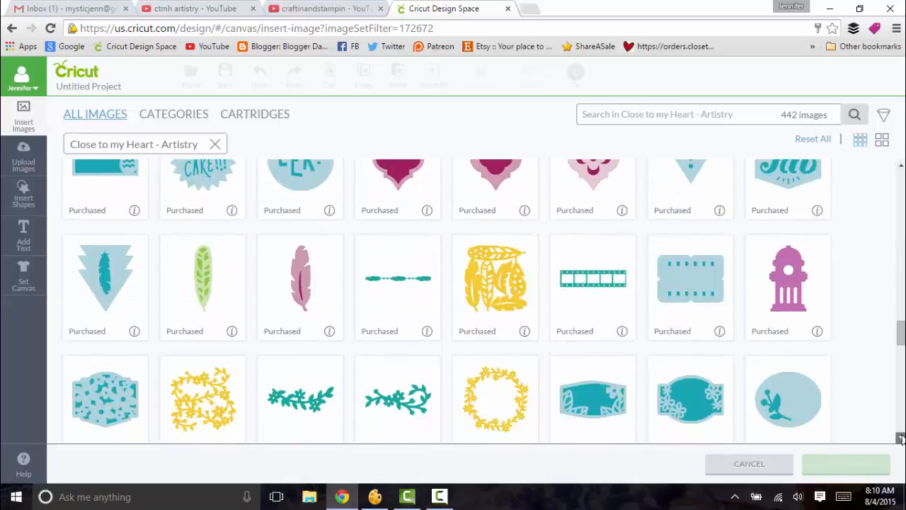
pyautogui.scroll(-16, 901, 438)
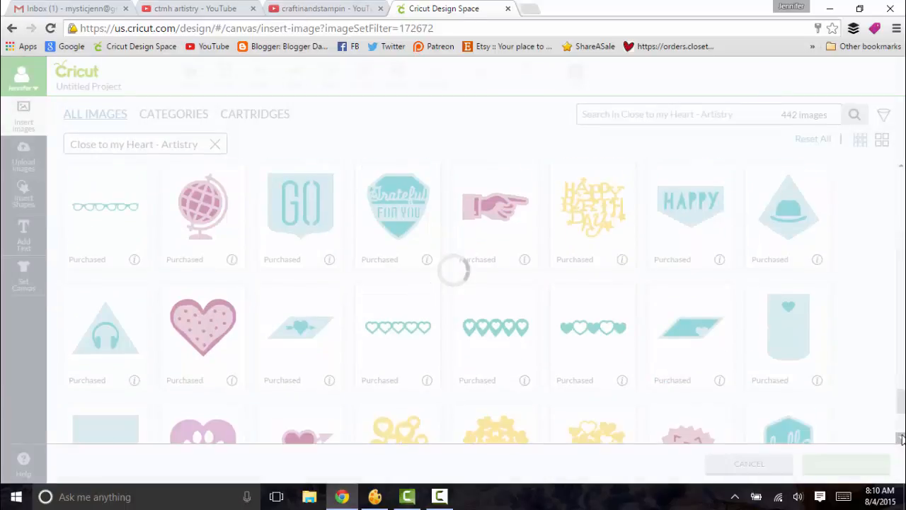
pyautogui.scroll(-4, 901, 438)
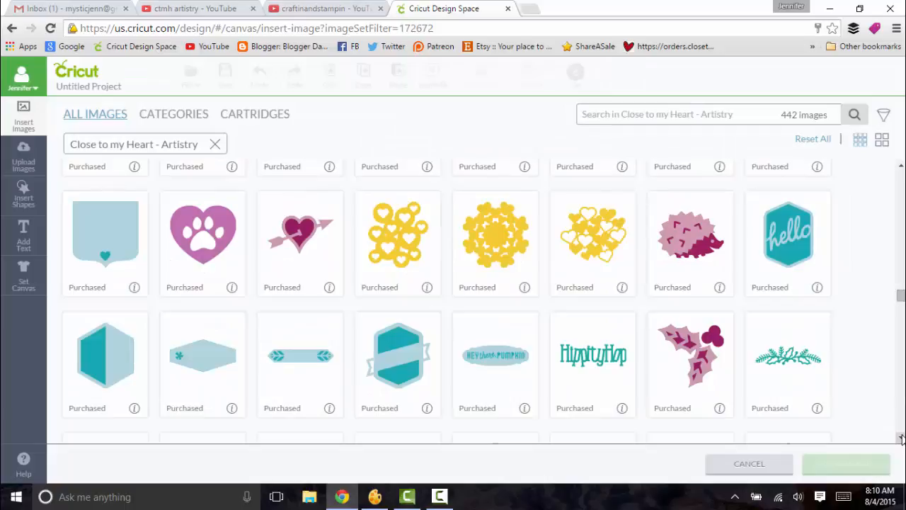
pyautogui.scroll(-12, 901, 438)
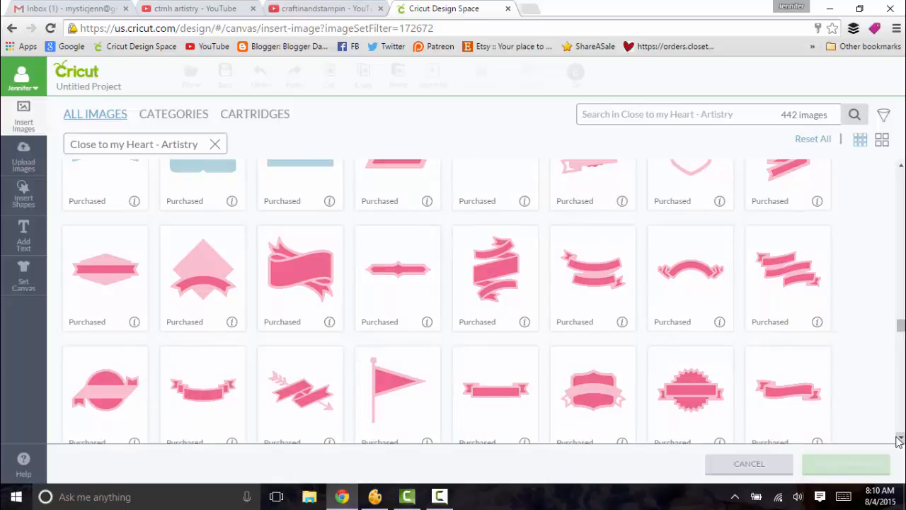
pyautogui.scroll(-2, 901, 438)
pyautogui.click(899, 438)
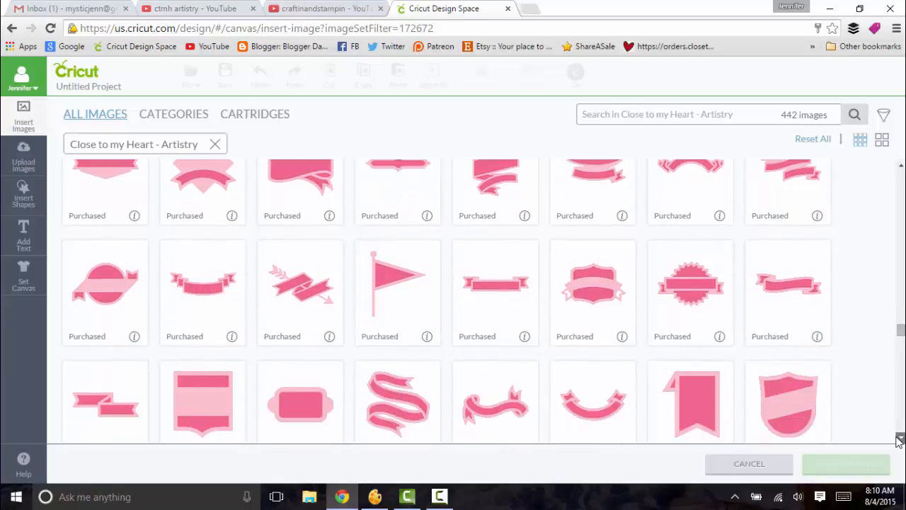
pyautogui.click(900, 438)
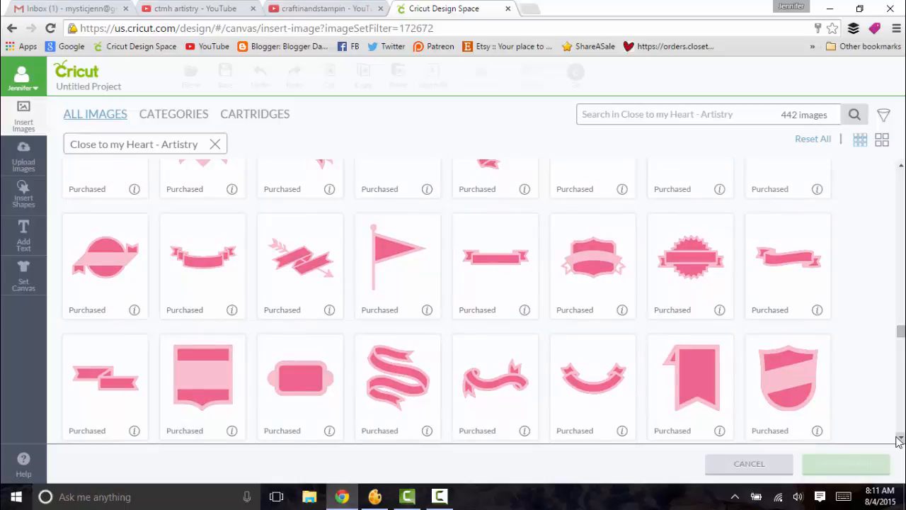
pyautogui.click(900, 440)
pyautogui.click(900, 440)
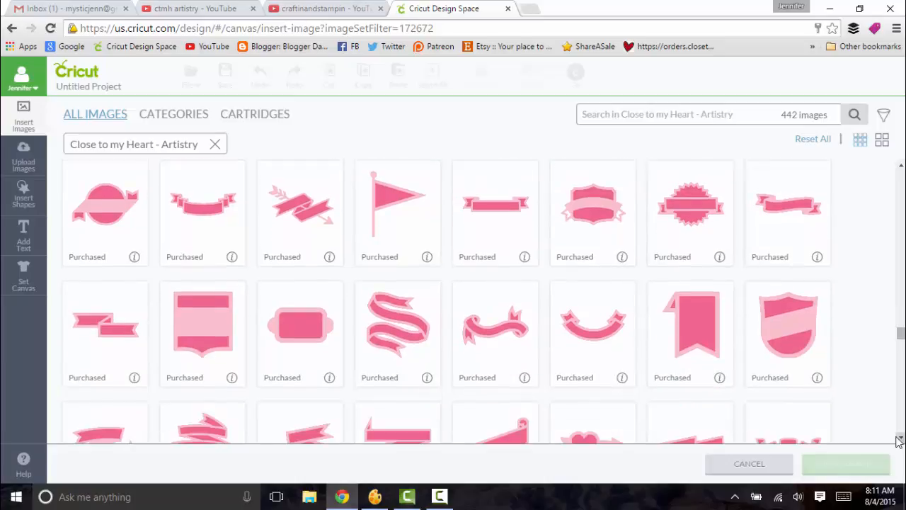
pyautogui.click(900, 440)
pyautogui.click(899, 440)
pyautogui.click(899, 440)
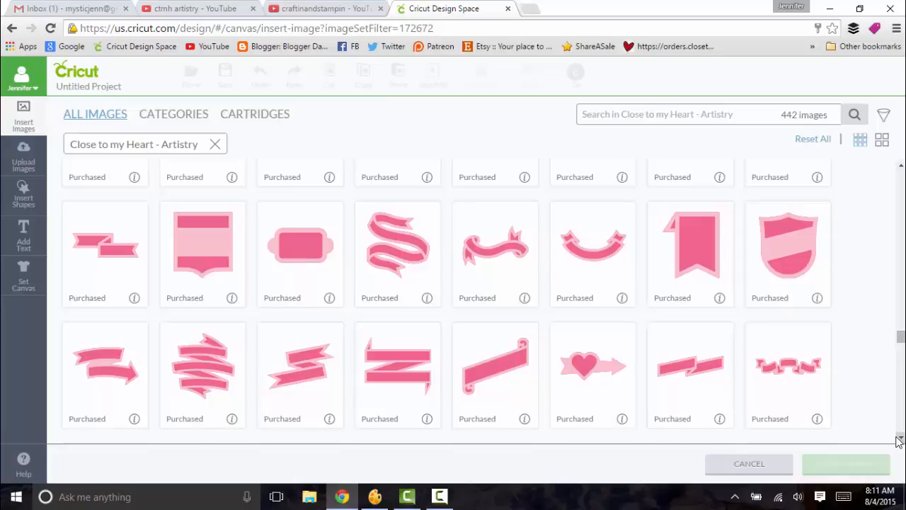
pyautogui.click(110, 377)
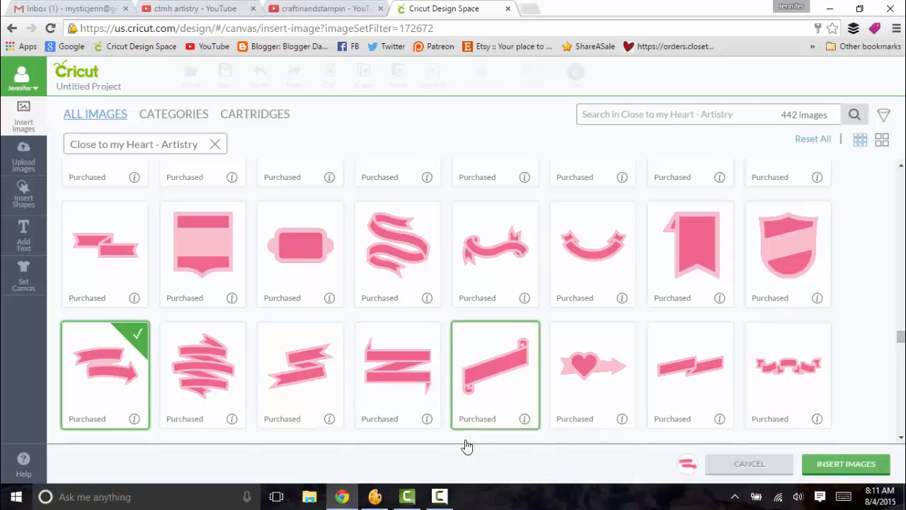
pyautogui.click(842, 464)
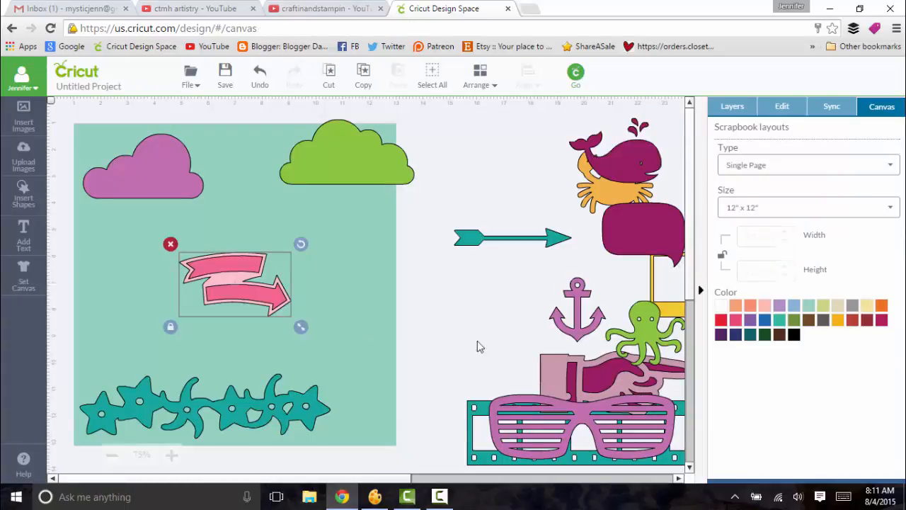
# Enlarge the pink arrow label to about twice its size and place it between the purple cloud and the starfish border.
pyautogui.moveTo(302, 327); pyautogui.dragTo(499, 405)
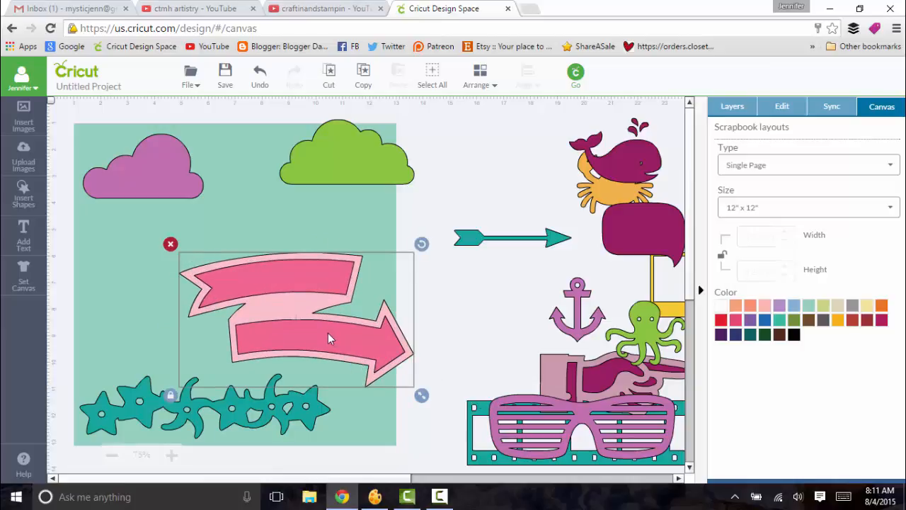
pyautogui.moveTo(328, 333); pyautogui.dragTo(239, 303)
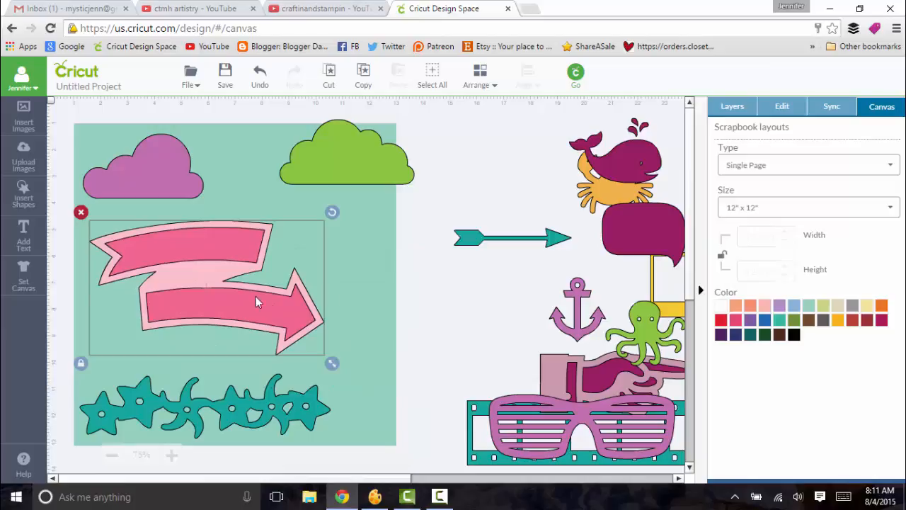
pyautogui.click(446, 298)
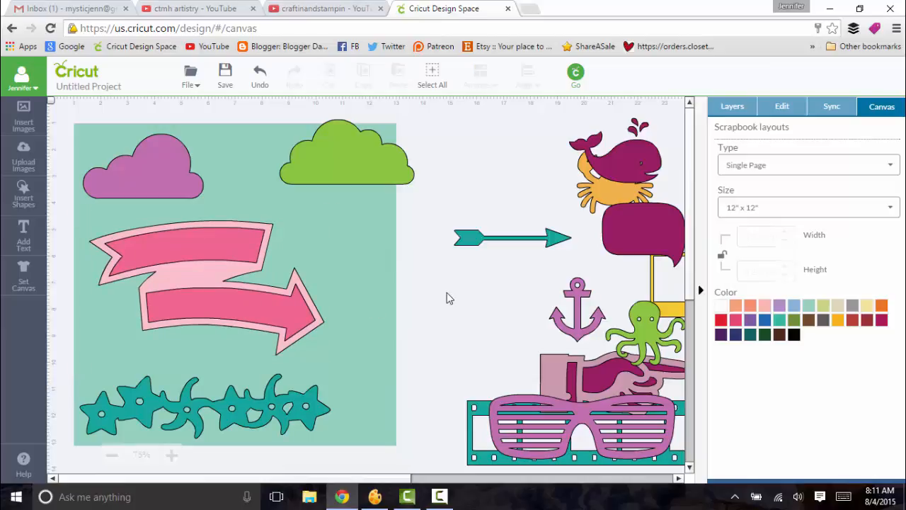
# Hide and show the pink arrow label's outline and solid backing layers to examine each one separately.
pyautogui.click(733, 105)
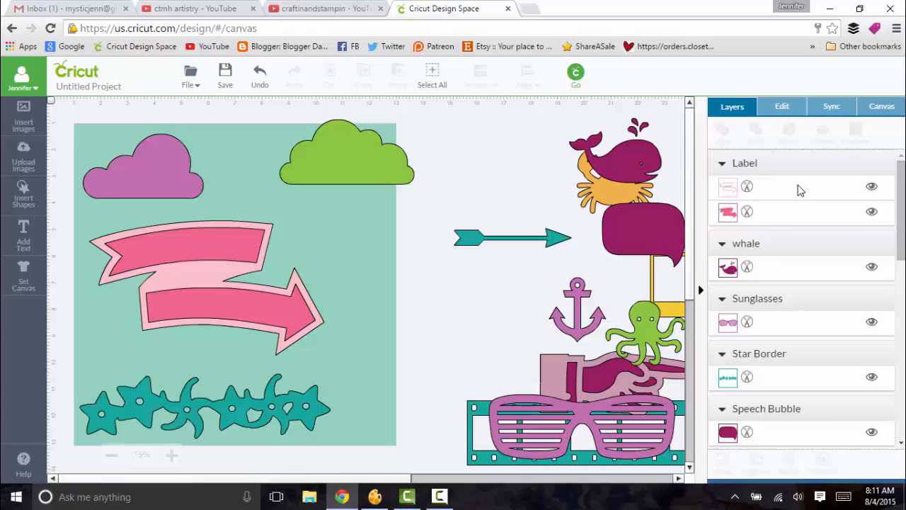
pyautogui.click(872, 212)
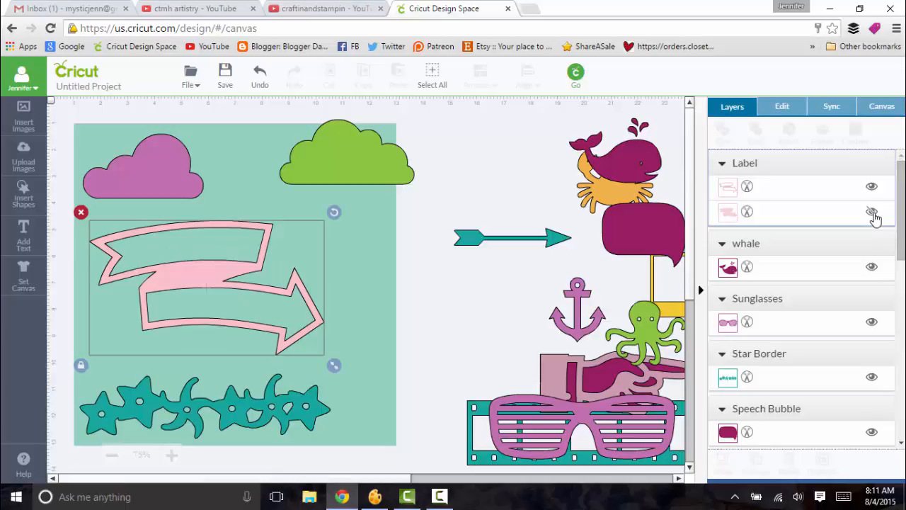
pyautogui.click(874, 216)
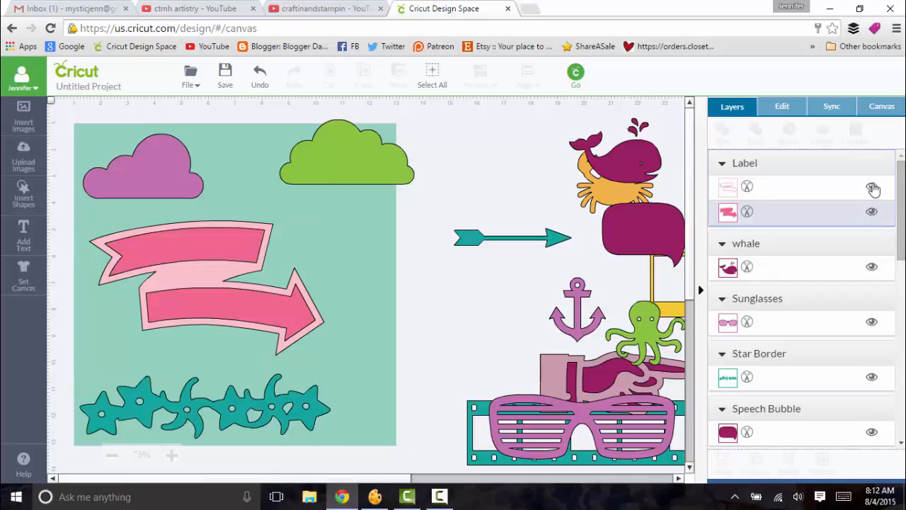
pyautogui.click(872, 187)
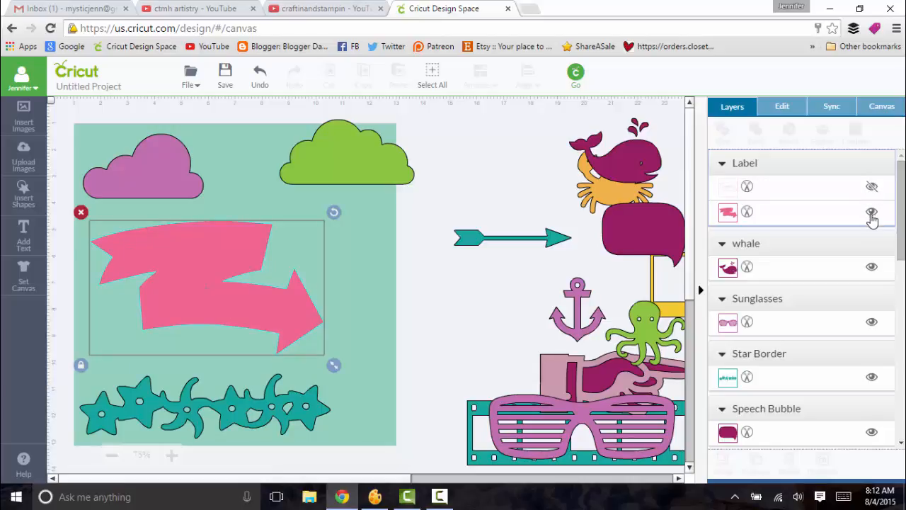
pyautogui.click(872, 215)
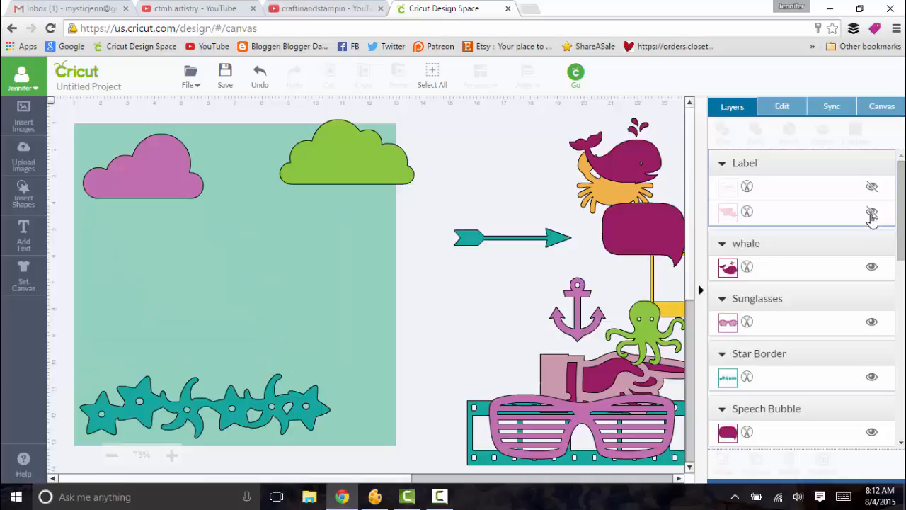
pyautogui.click(872, 216)
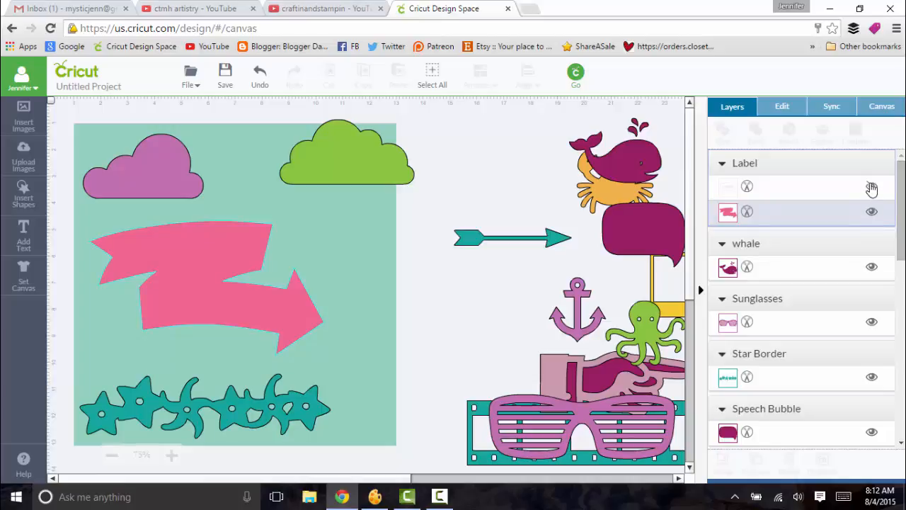
pyautogui.click(871, 187)
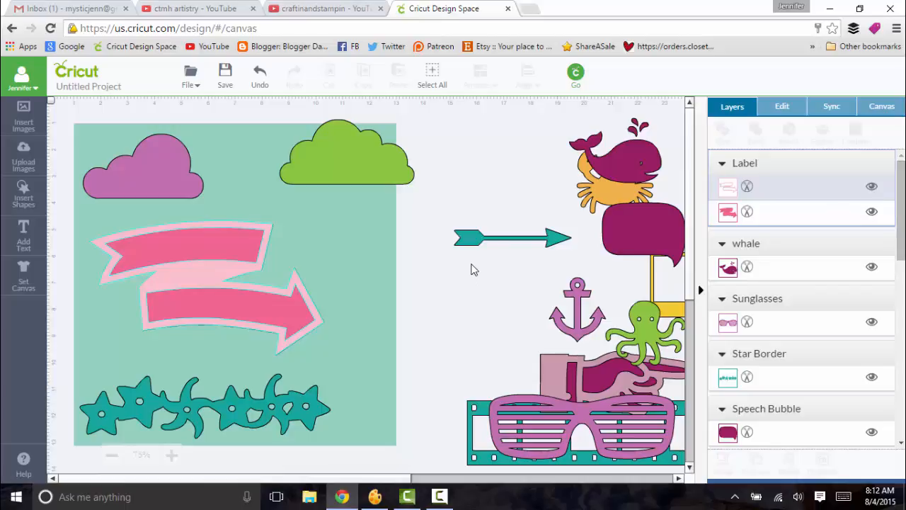
# Move the teal arrow farther from the page, beside the anchor, and shift the starfish border into the page's lower-left corner.
pyautogui.moveTo(477, 239); pyautogui.dragTo(634, 286)
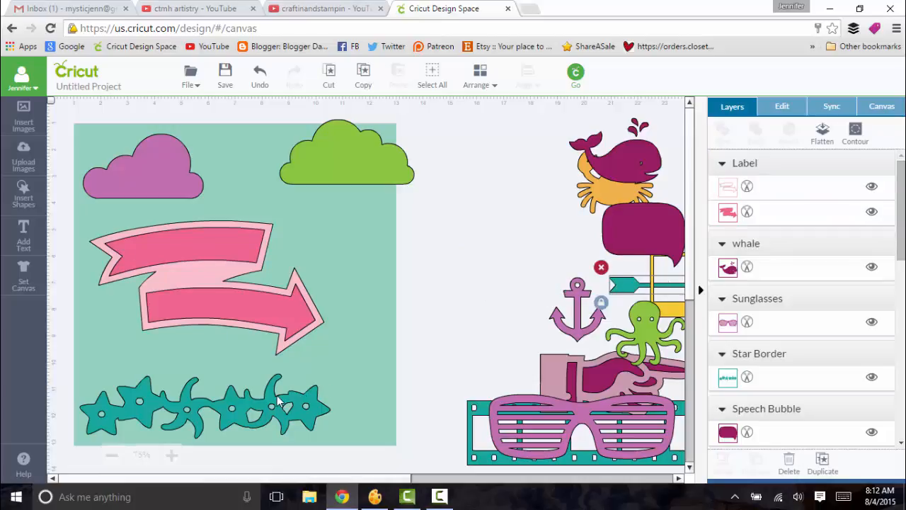
pyautogui.moveTo(278, 402); pyautogui.dragTo(259, 410)
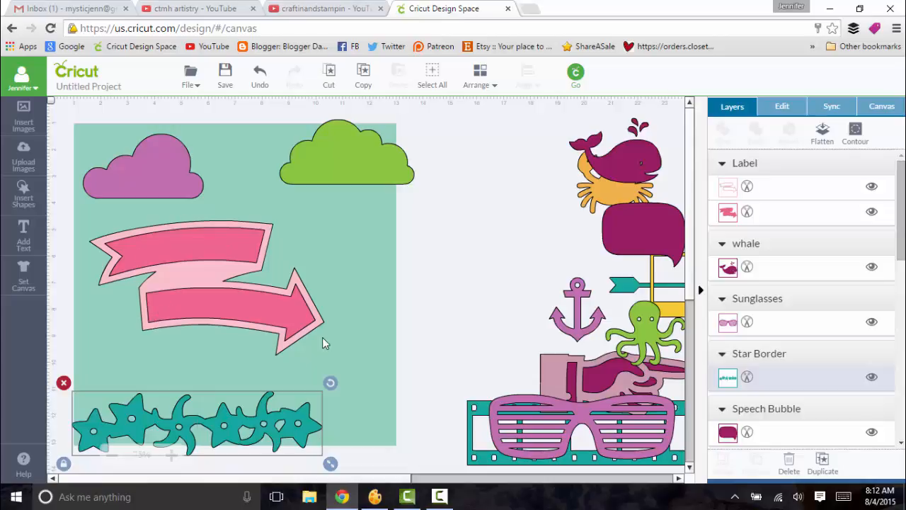
# Move the pink arrow label slightly so its ribbon tail meets the page's left edge, below the purple cloud.
pyautogui.click(254, 315)
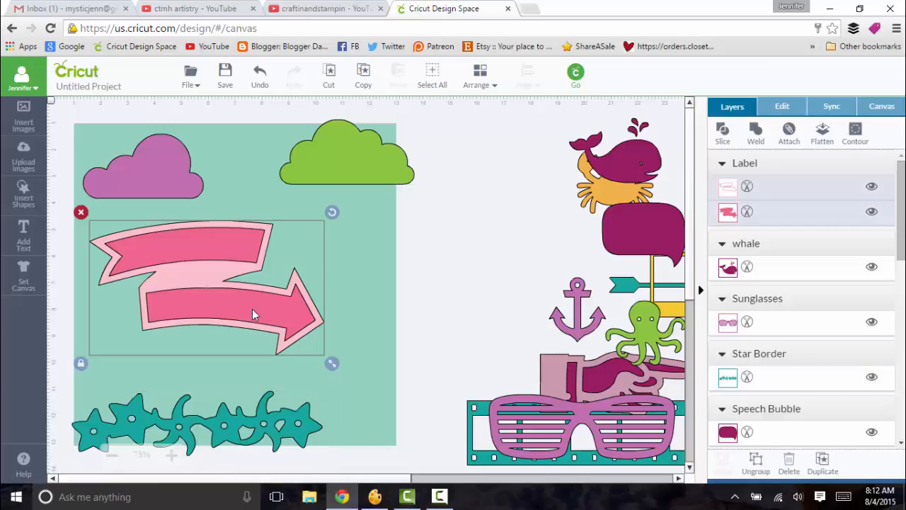
pyautogui.moveTo(254, 315); pyautogui.dragTo(277, 314)
pyautogui.click(350, 285)
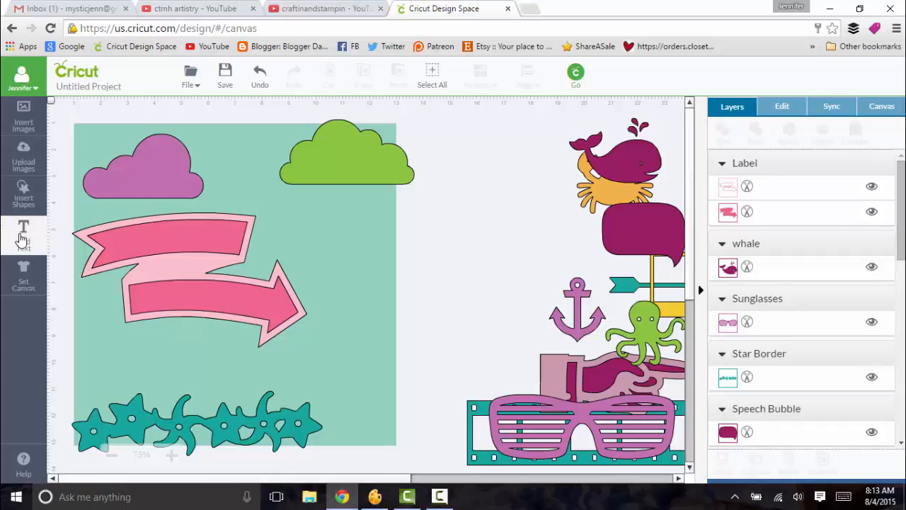
# Add a text object reading "Hiltonhead" and "North Carolina", with a blank line between the two lines.
pyautogui.click(21, 240)
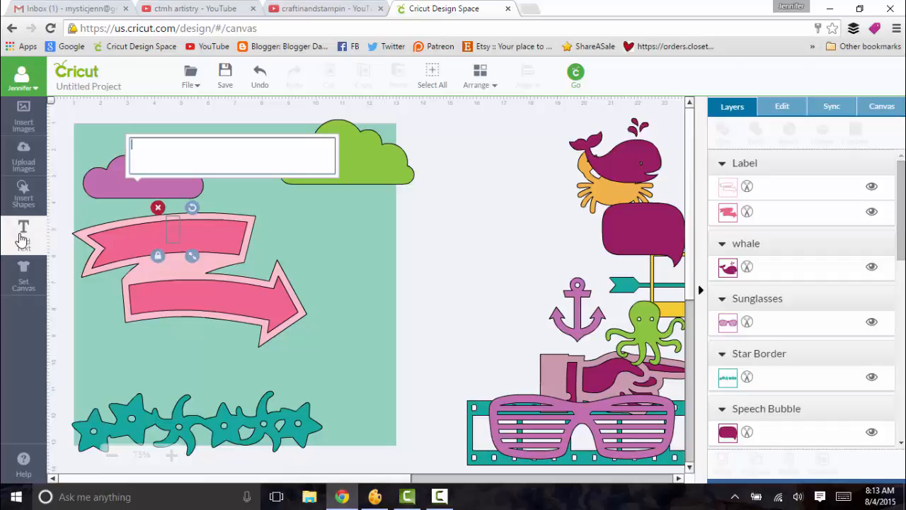
pyautogui.write('Hilton')
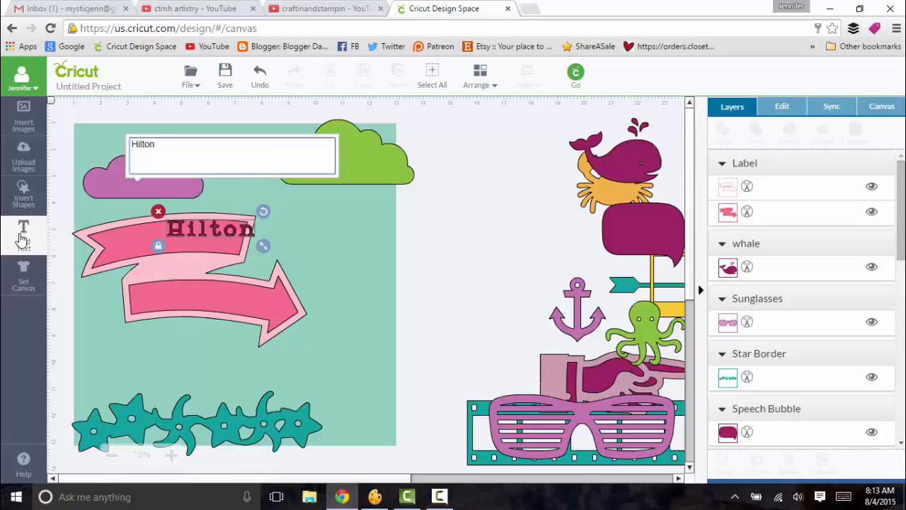
pyautogui.write('head')
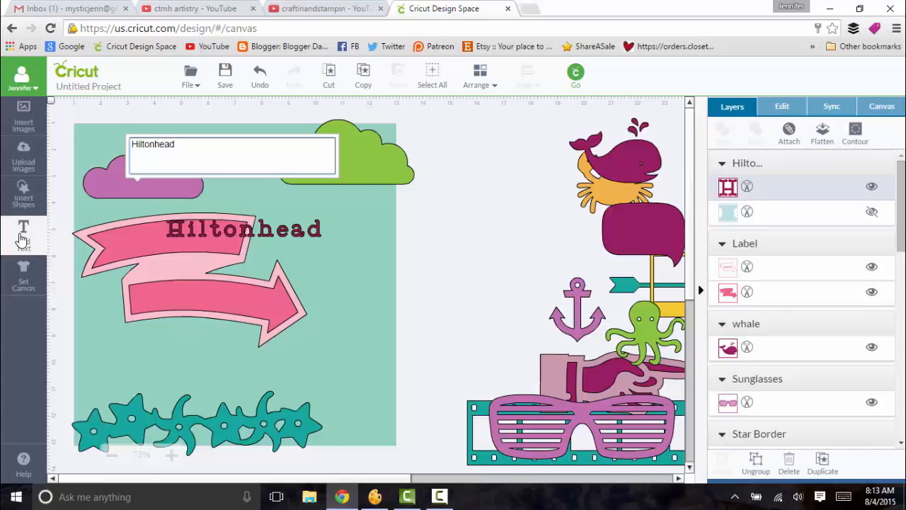
pyautogui.press('Return')
pyautogui.write('North Carolina')
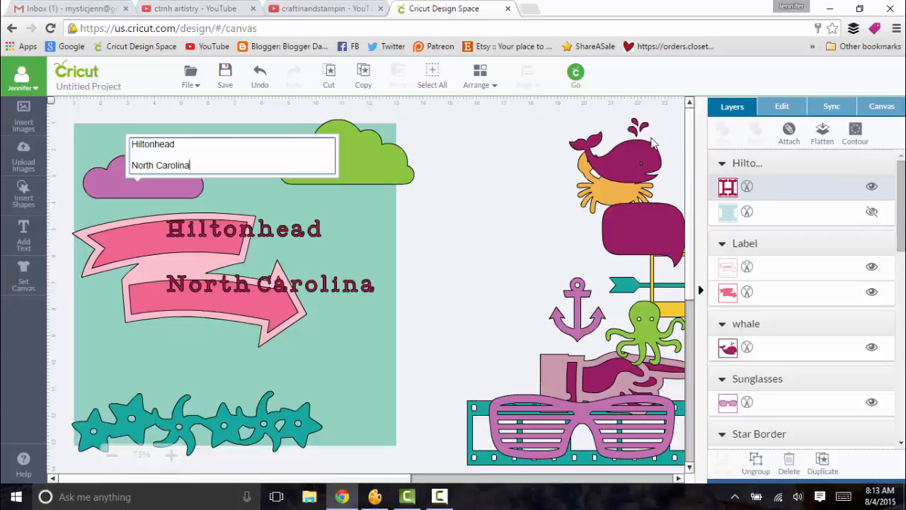
# Filter the font choices for the "Hiltonhead North Carolina" text to Cricut Fonts.
pyautogui.click(786, 109)
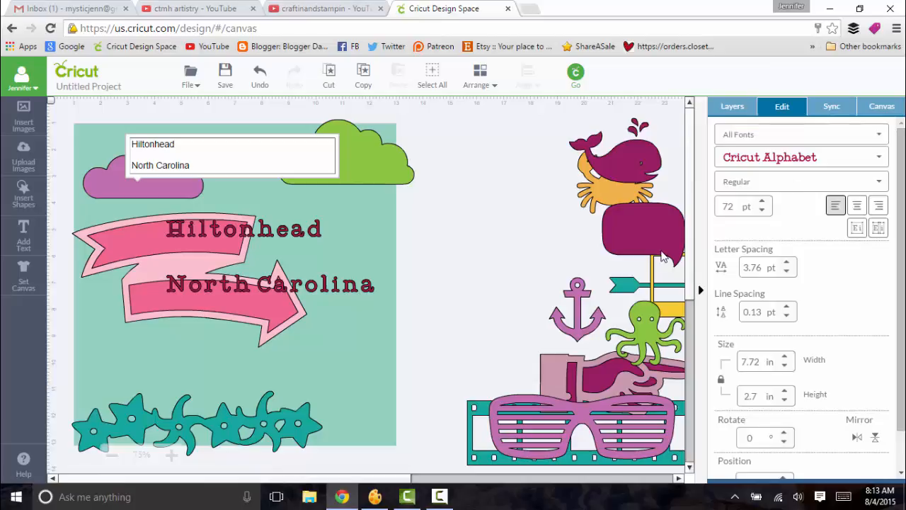
pyautogui.click(662, 253)
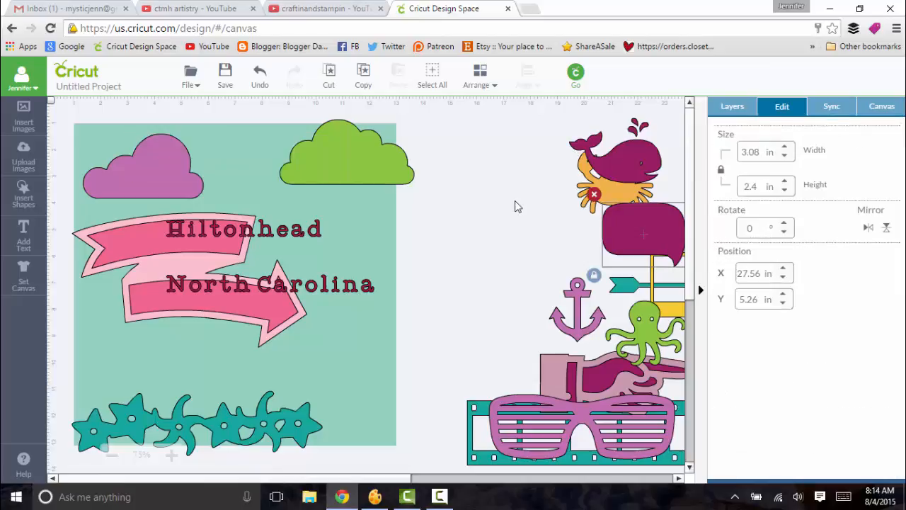
pyautogui.click(345, 295)
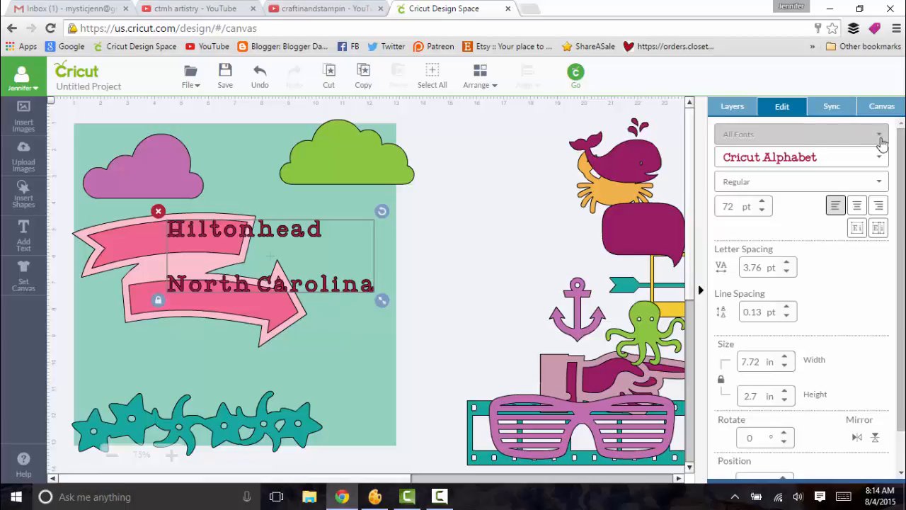
pyautogui.click(881, 141)
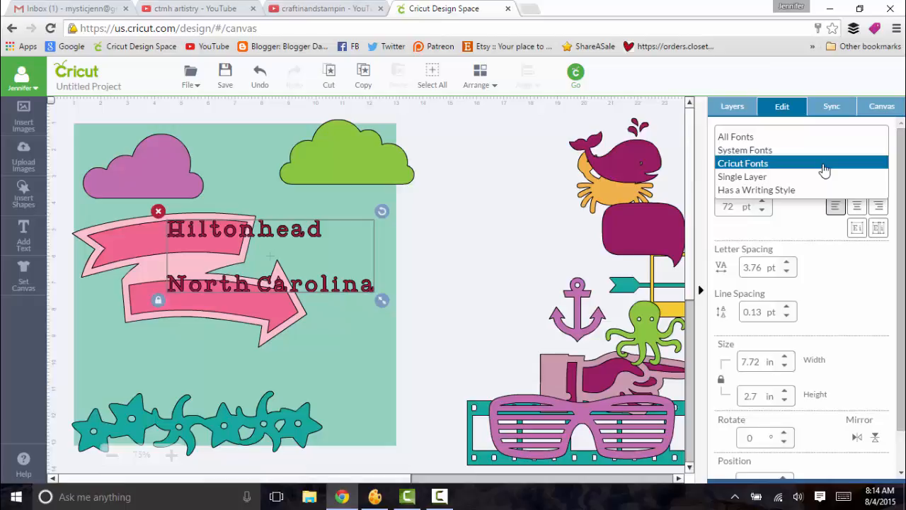
pyautogui.click(825, 164)
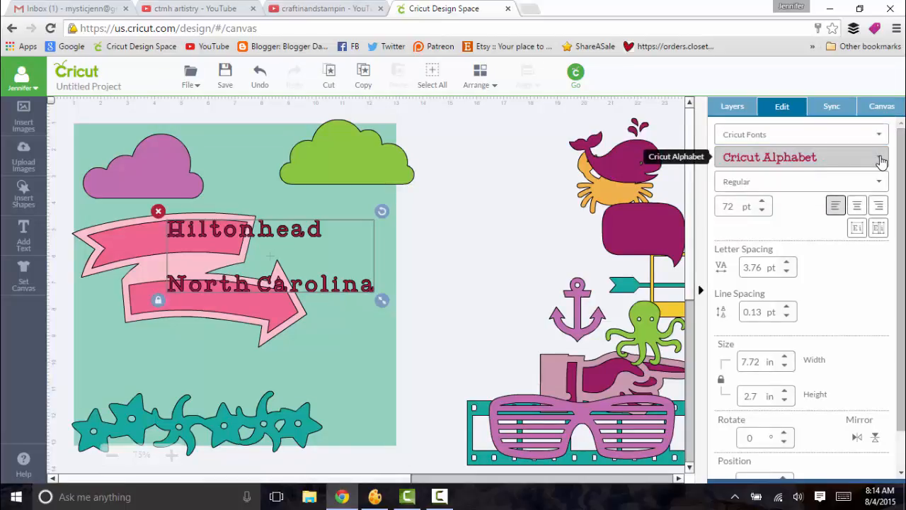
# Change the text's font to Close to my Heart - Artistry and move the text off the label, across the page's right edge.
pyautogui.click(882, 159)
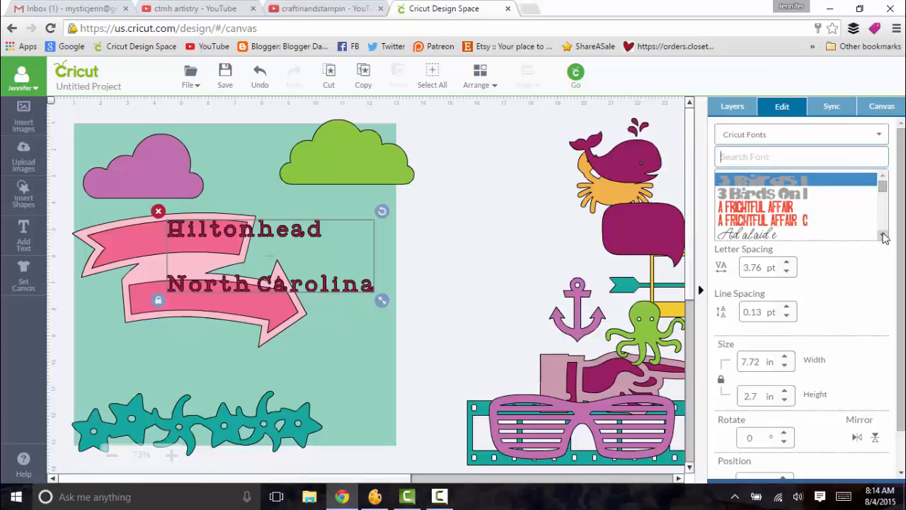
pyautogui.click(884, 237)
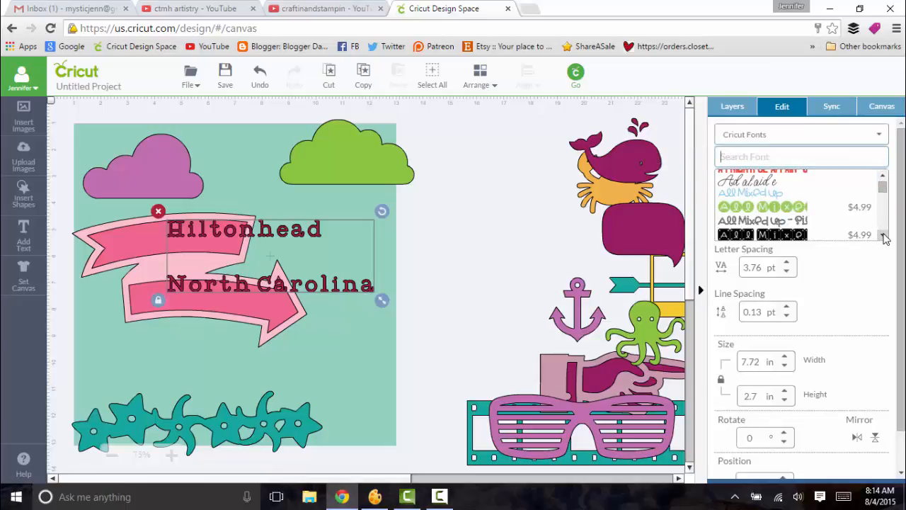
pyautogui.click(884, 236)
pyautogui.click(884, 236)
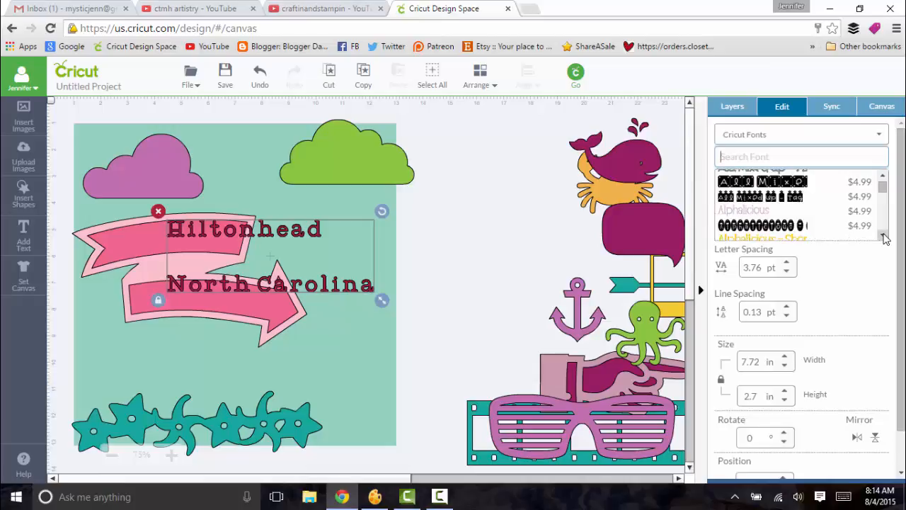
pyautogui.click(883, 236)
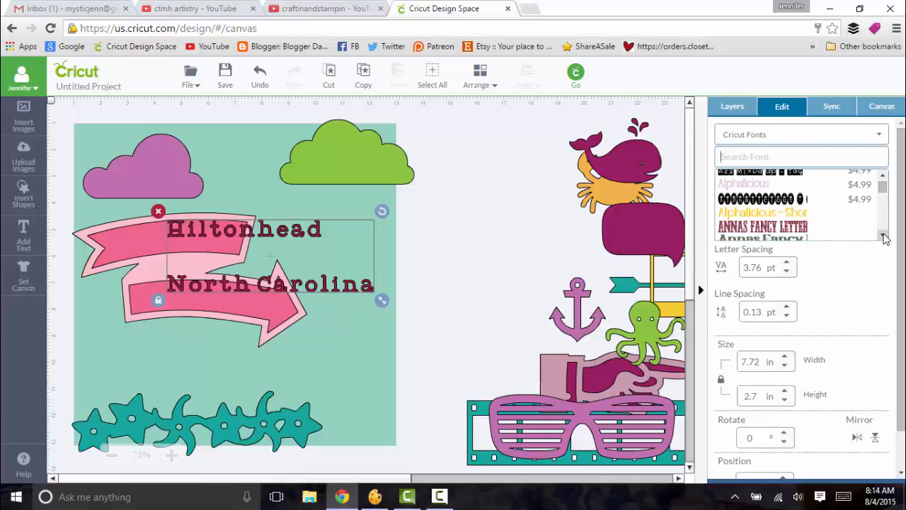
pyautogui.click(884, 237)
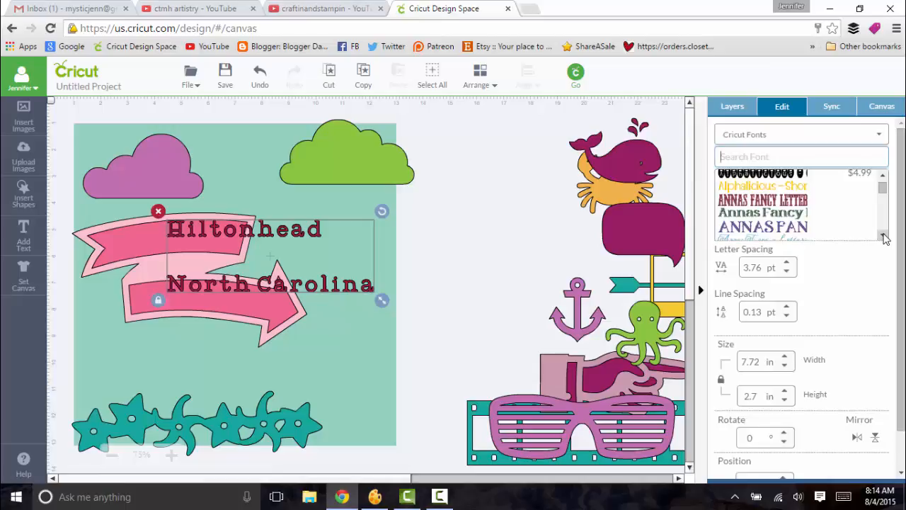
pyautogui.click(883, 237)
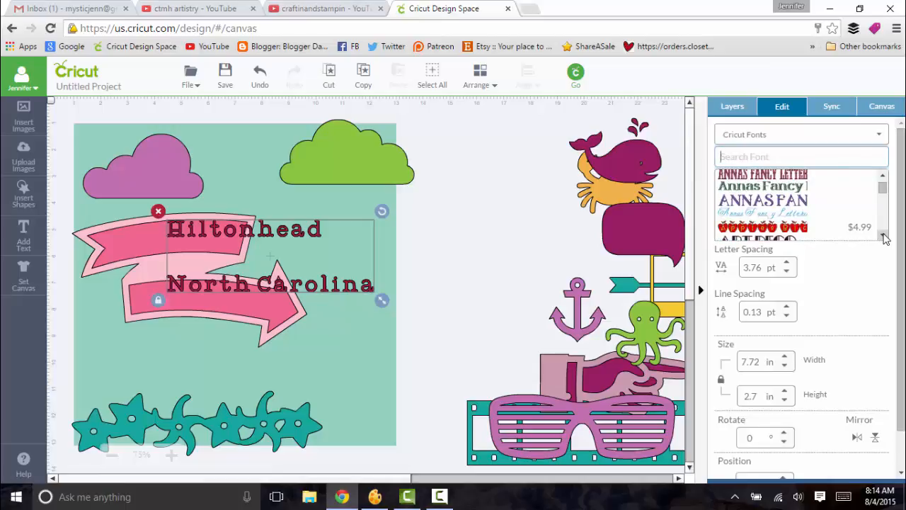
pyautogui.click(884, 236)
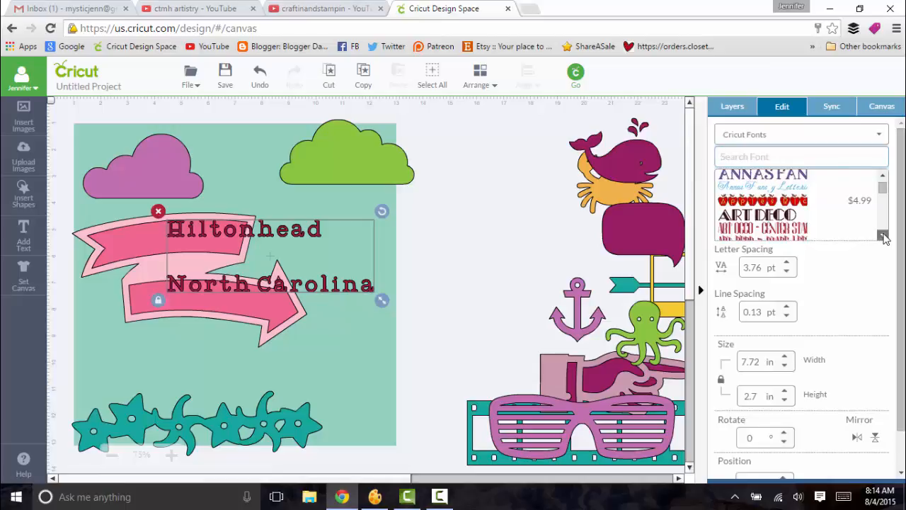
pyautogui.click(883, 237)
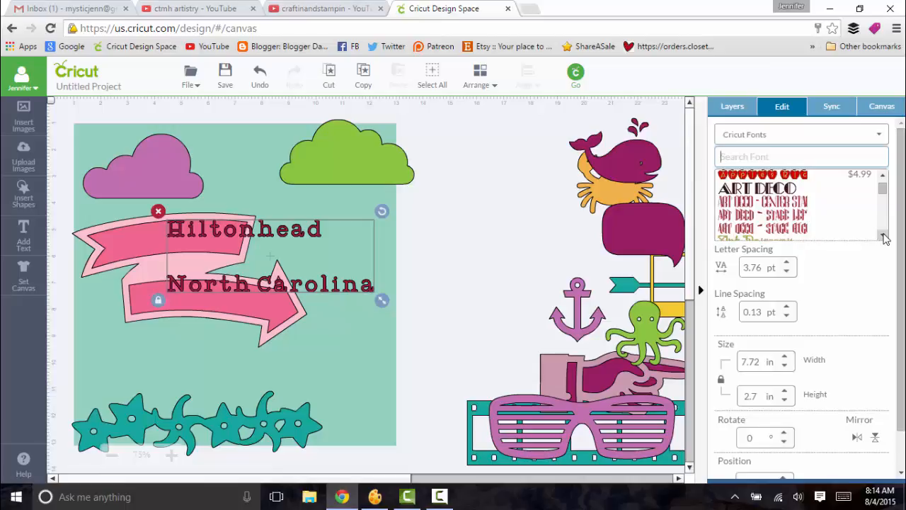
pyautogui.click(884, 236)
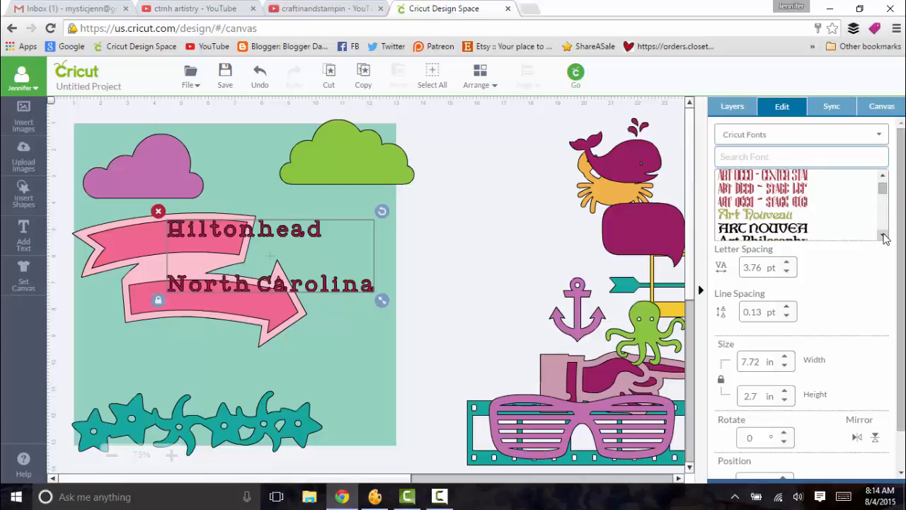
pyautogui.click(884, 236)
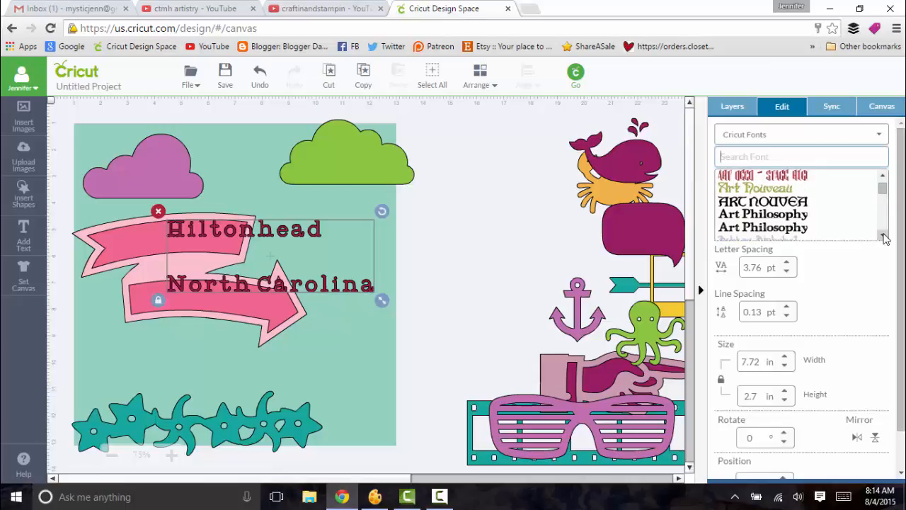
pyautogui.click(884, 237)
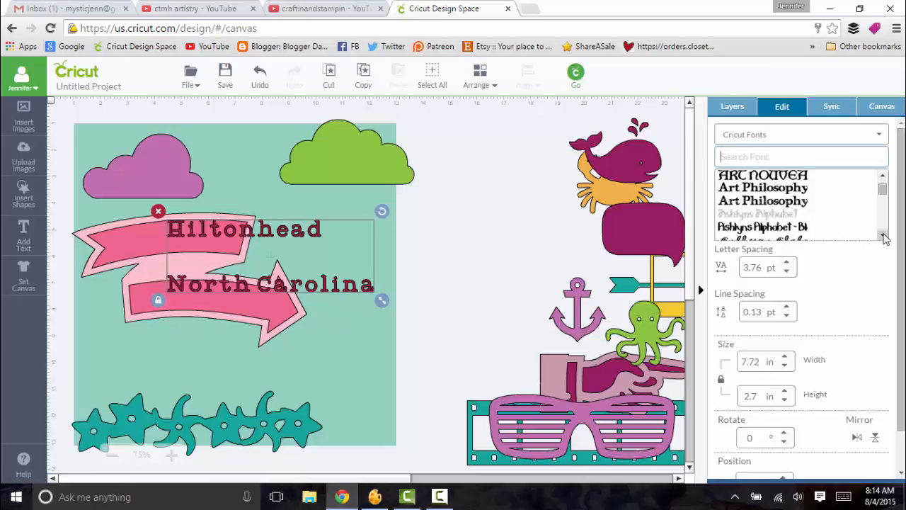
pyautogui.click(883, 236)
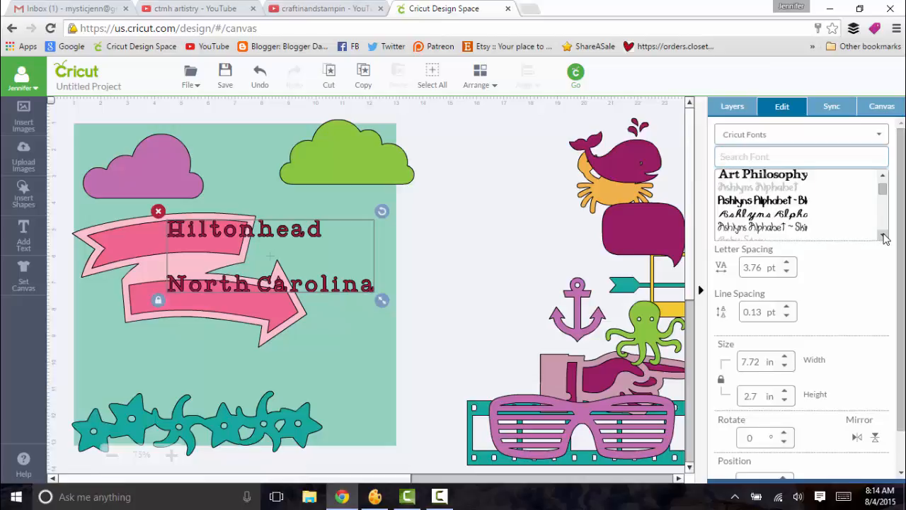
pyautogui.click(884, 236)
pyautogui.click(884, 236)
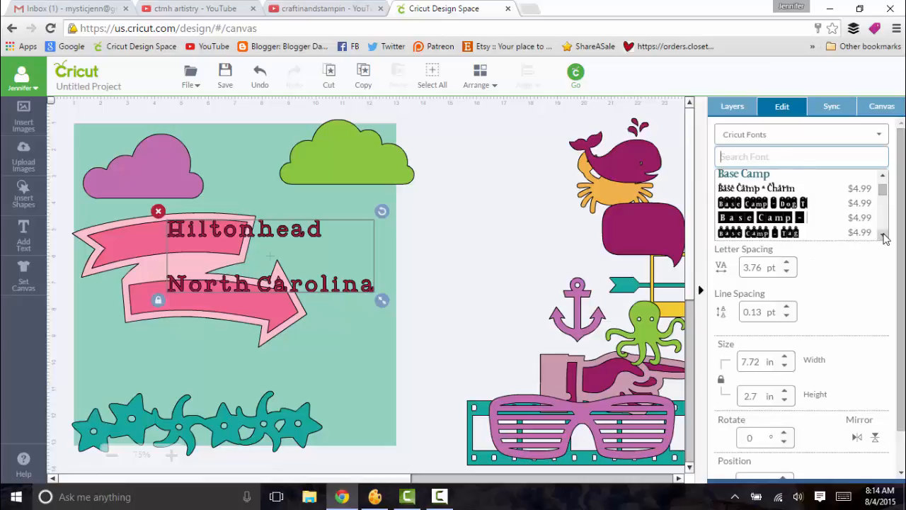
pyautogui.click(884, 237)
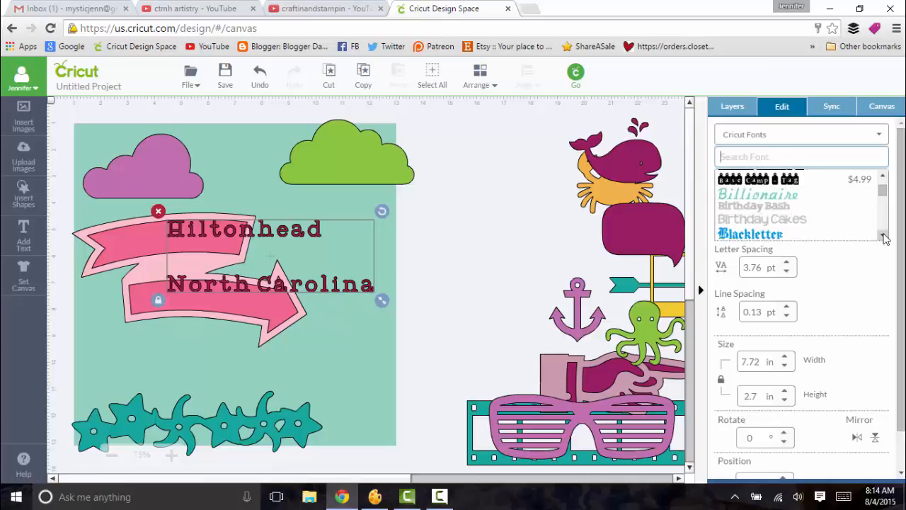
pyautogui.click(884, 237)
pyautogui.click(883, 236)
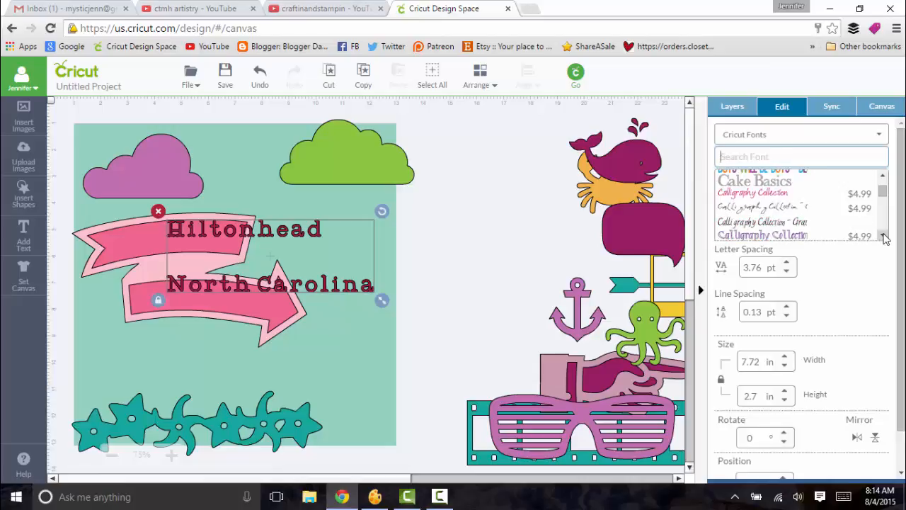
pyautogui.click(884, 236)
pyautogui.click(884, 236)
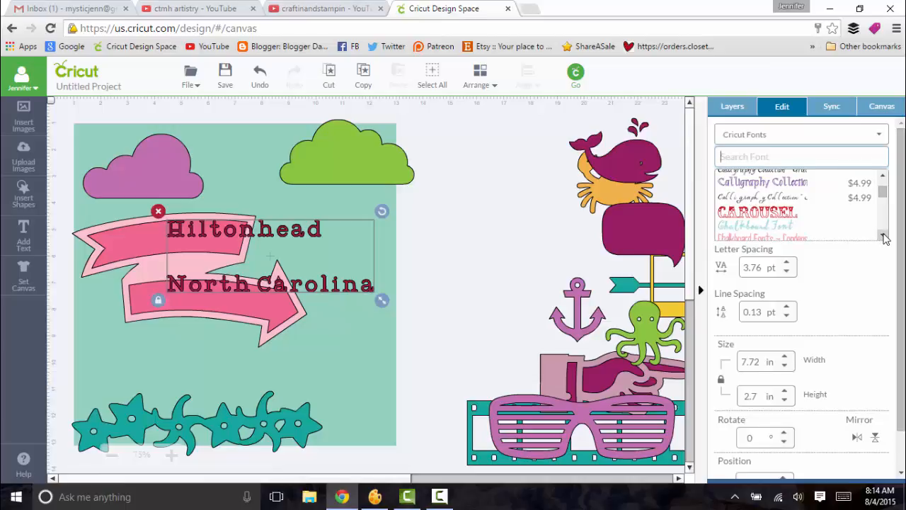
pyautogui.click(884, 236)
pyautogui.click(884, 236)
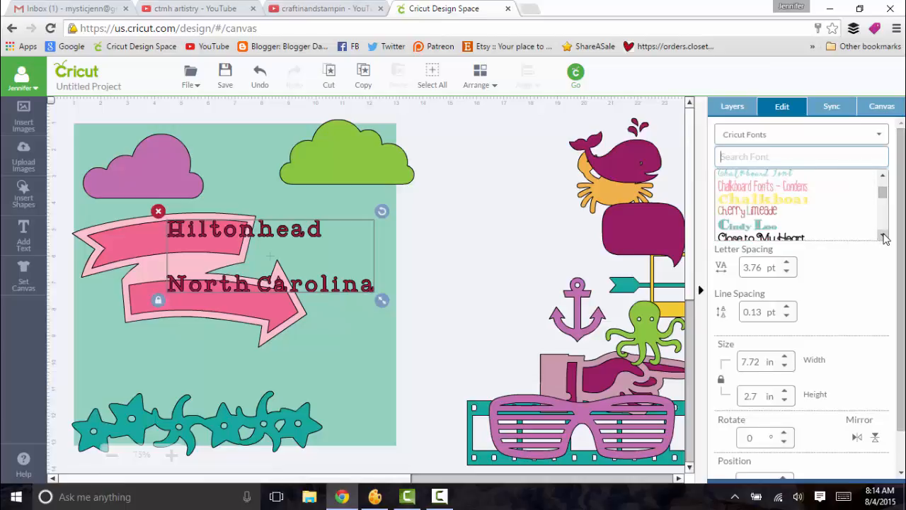
pyautogui.click(884, 237)
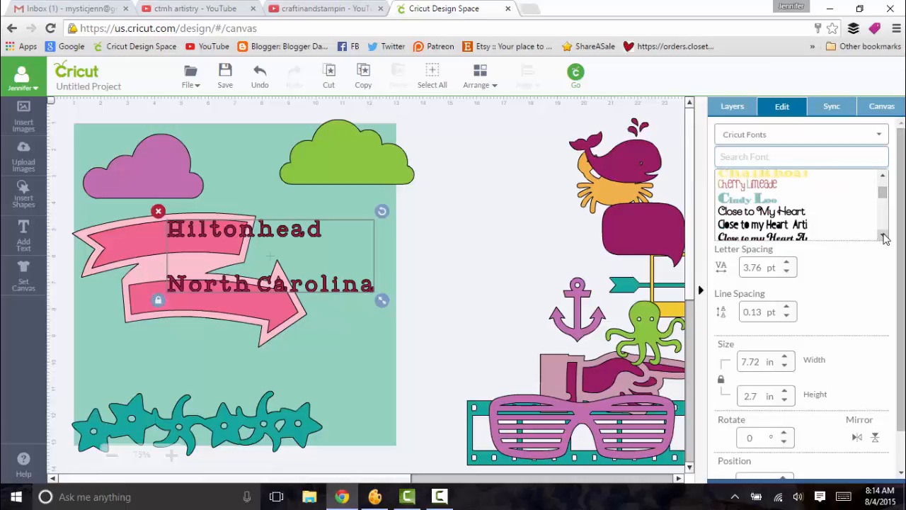
pyautogui.click(884, 237)
pyautogui.click(884, 236)
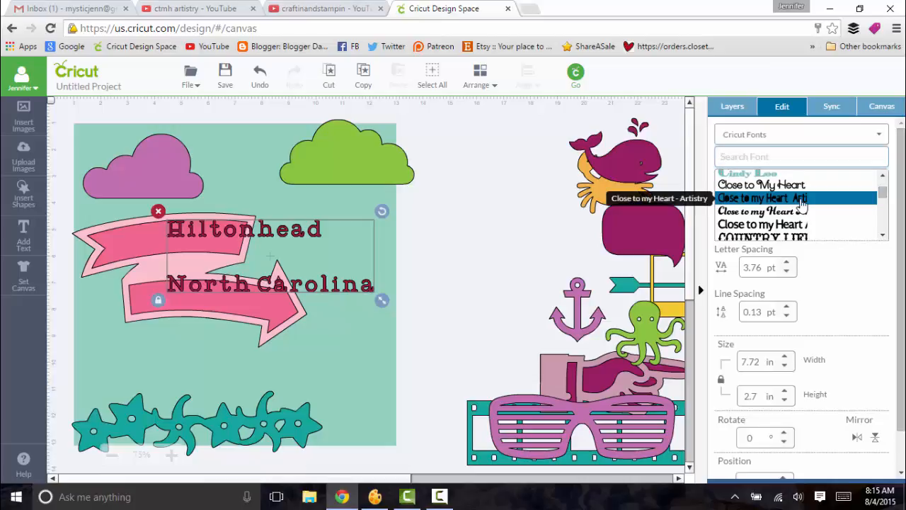
pyautogui.click(802, 200)
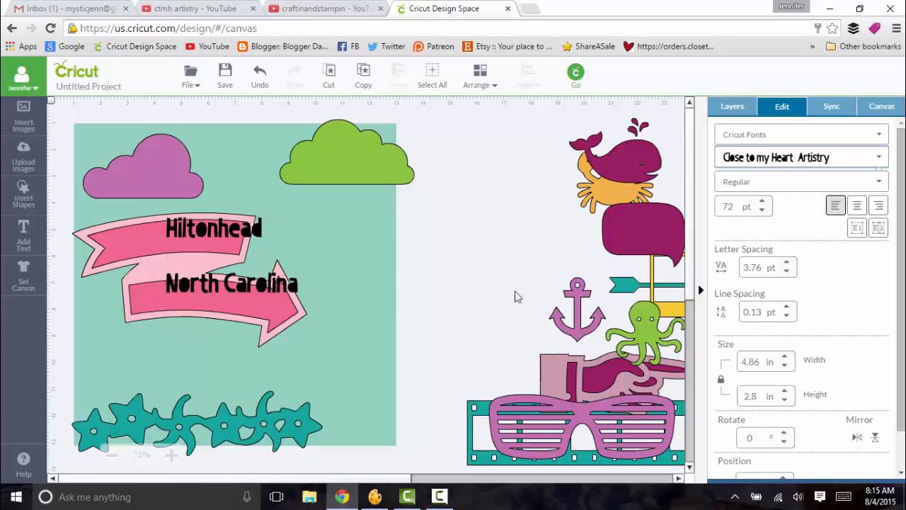
pyautogui.click(269, 284)
pyautogui.moveTo(269, 283); pyautogui.dragTo(457, 280)
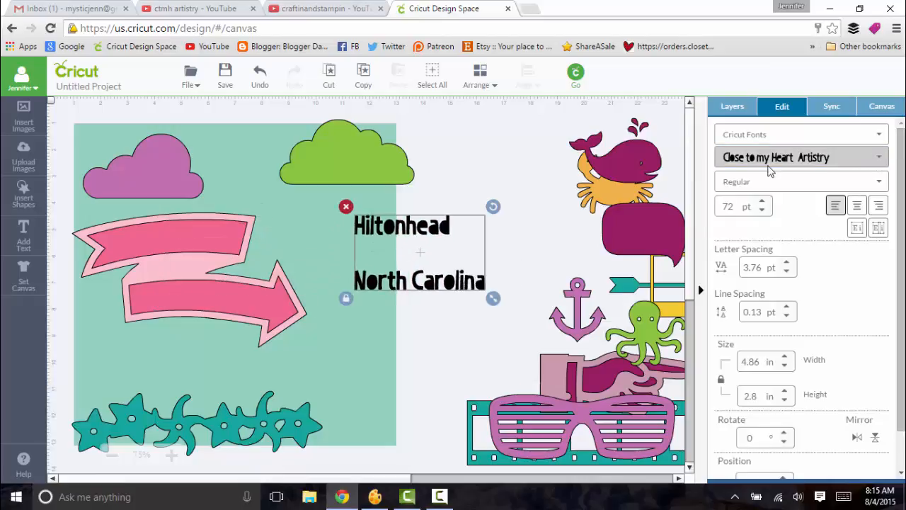
# Hide the whale, Sunglasses and Star Border layers on the canvas.
pyautogui.click(733, 106)
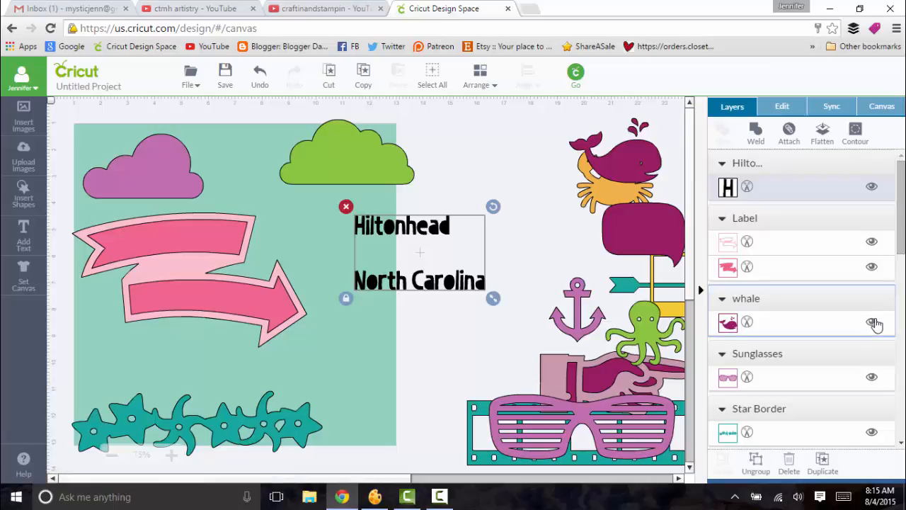
pyautogui.click(873, 322)
pyautogui.click(873, 377)
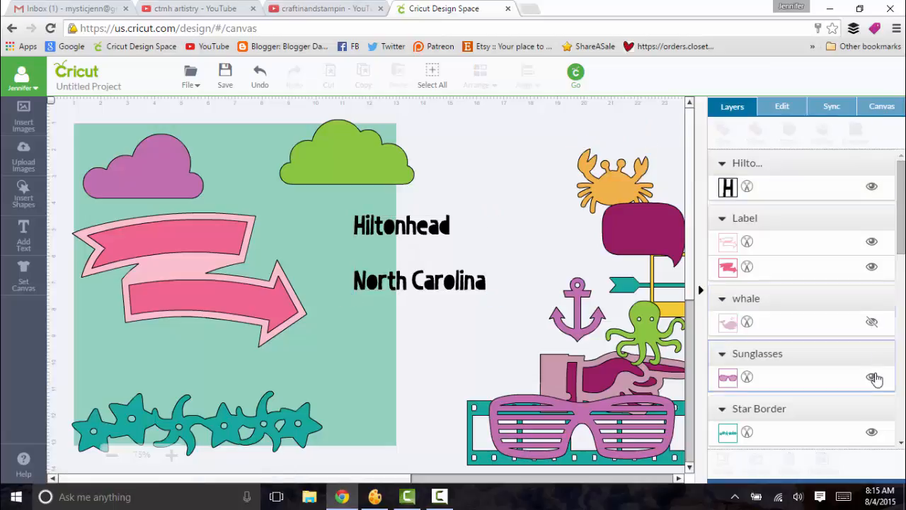
pyautogui.click(873, 432)
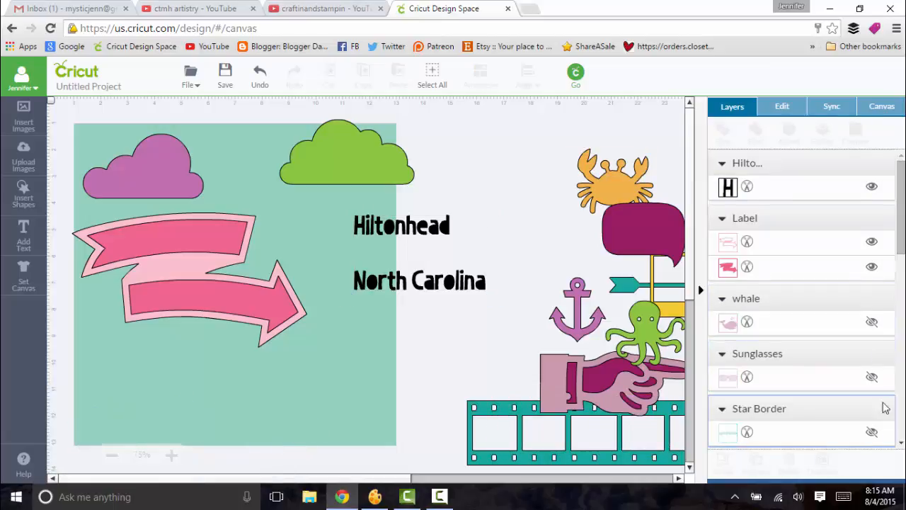
# Hide the Speech Bubble, Octapus, Frame and both Hand layers on the canvas.
pyautogui.scroll(-2, 899, 255)
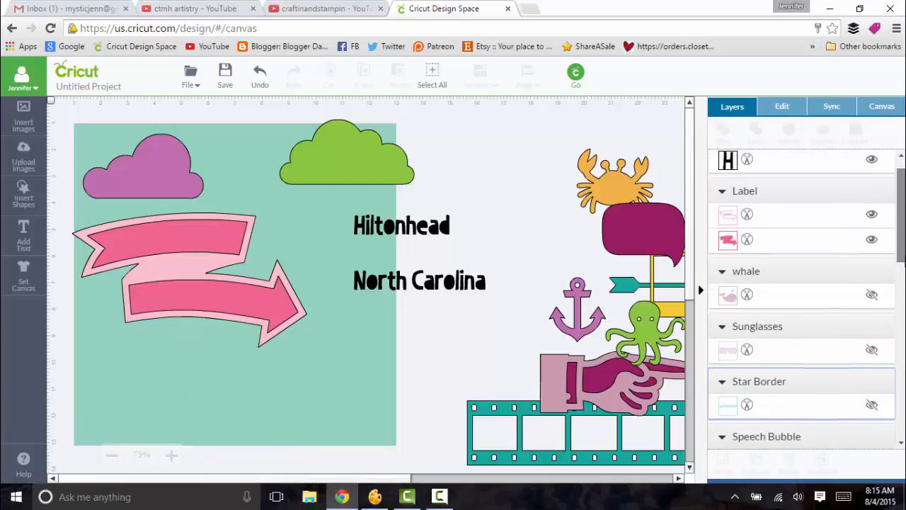
pyautogui.scroll(-4, 871, 278)
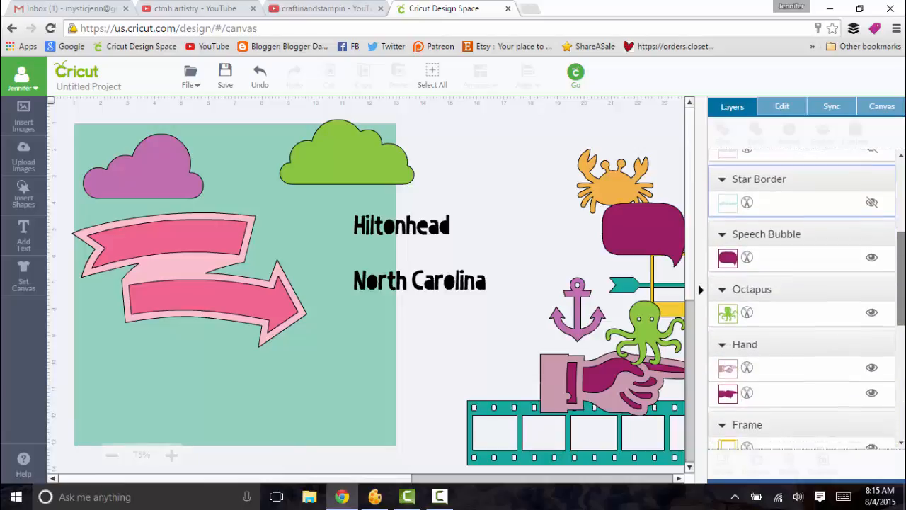
pyautogui.click(871, 223)
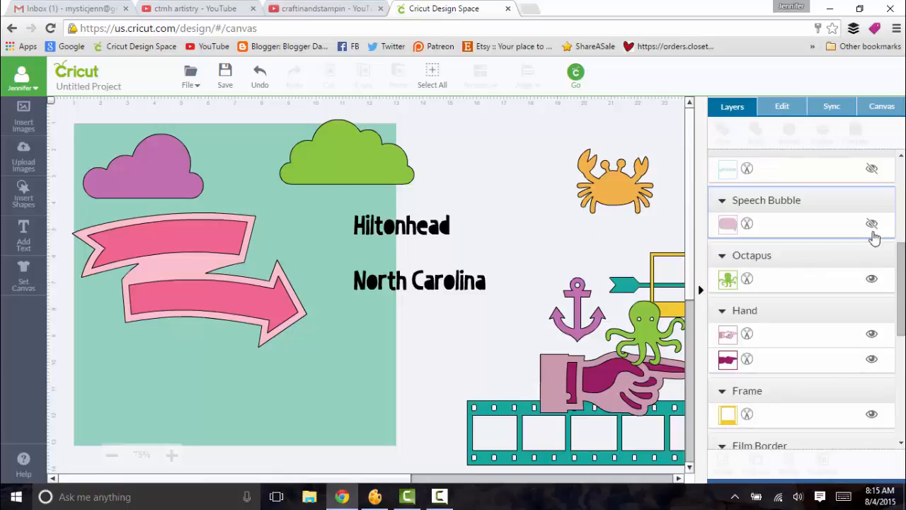
pyautogui.click(873, 282)
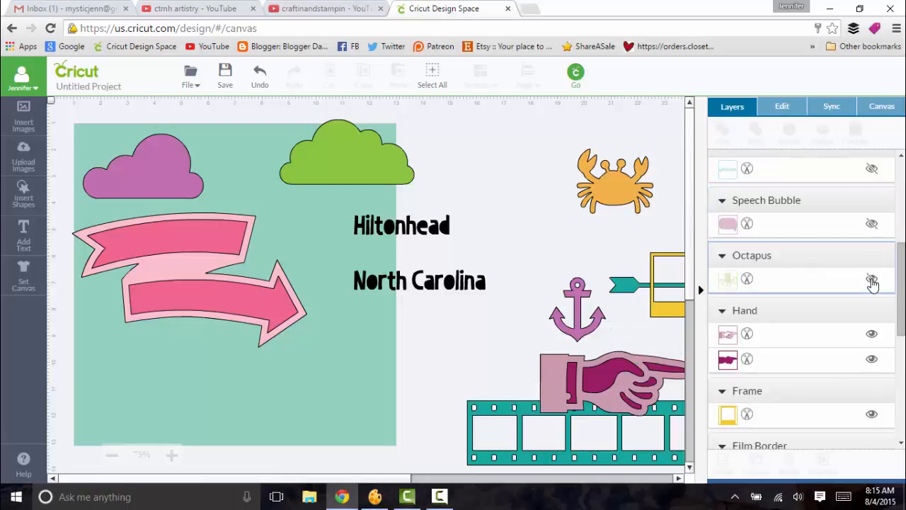
pyautogui.click(873, 338)
pyautogui.click(873, 336)
pyautogui.click(873, 359)
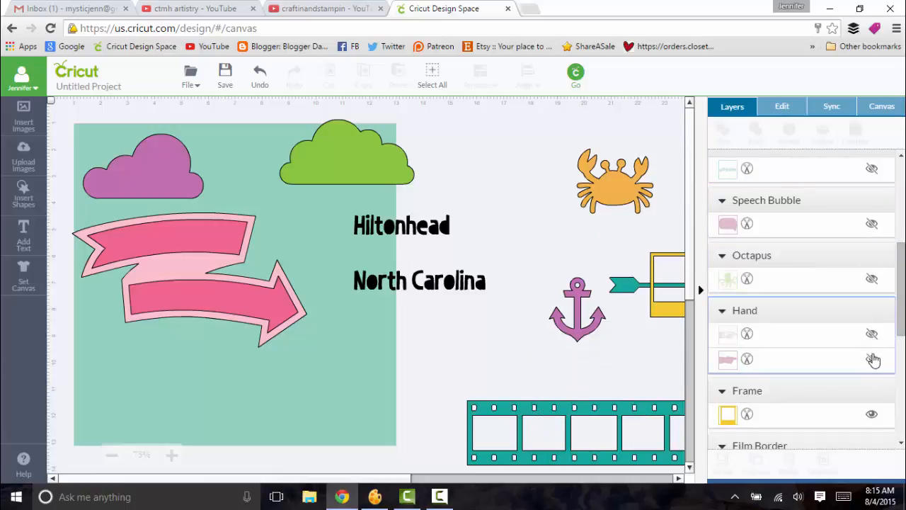
pyautogui.click(872, 415)
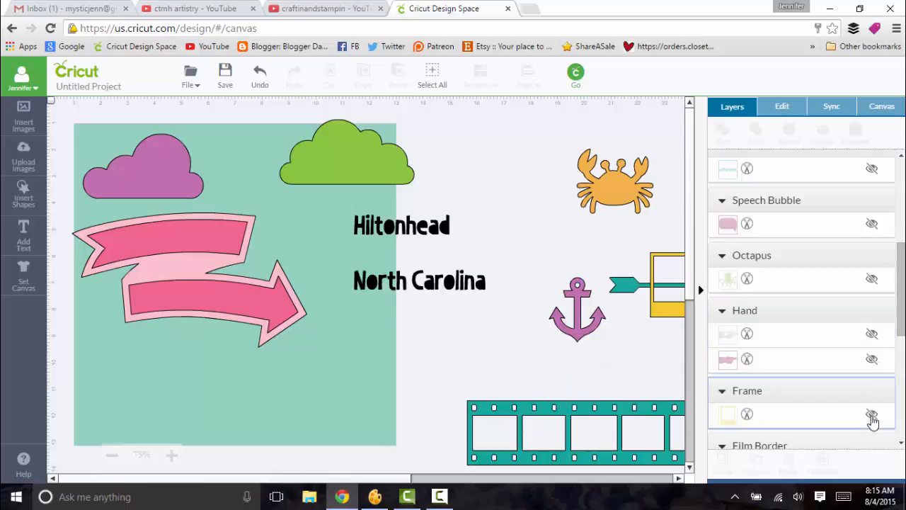
# Hide the Film Border, Crab and both Cloud layers on the canvas.
pyautogui.scroll(-3, 892, 319)
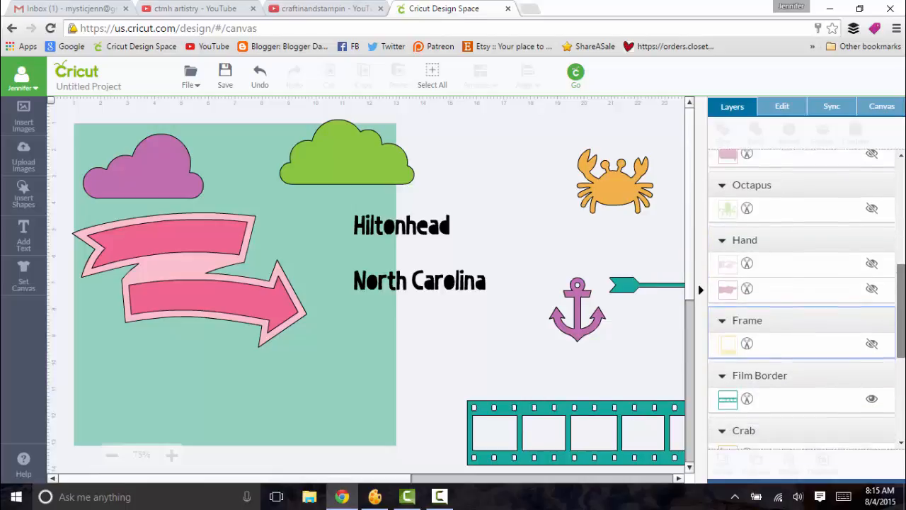
pyautogui.click(873, 258)
pyautogui.click(872, 258)
pyautogui.click(872, 311)
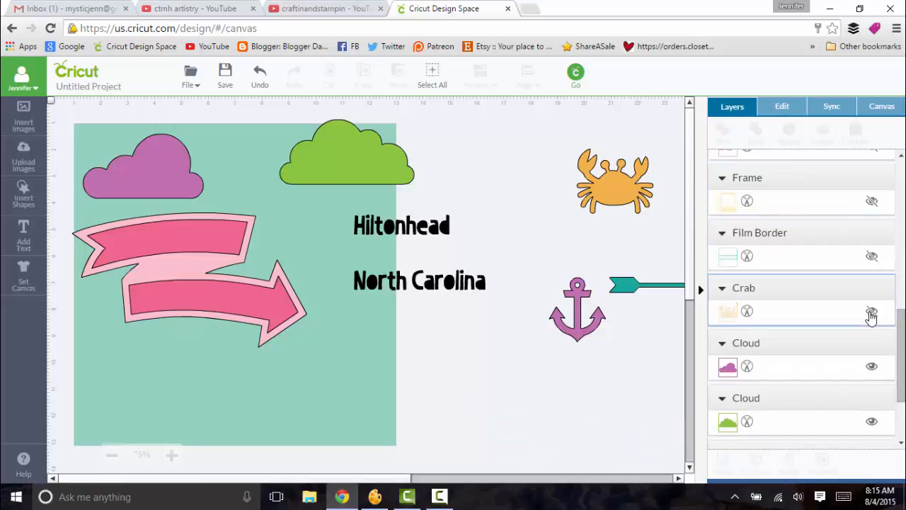
pyautogui.click(872, 366)
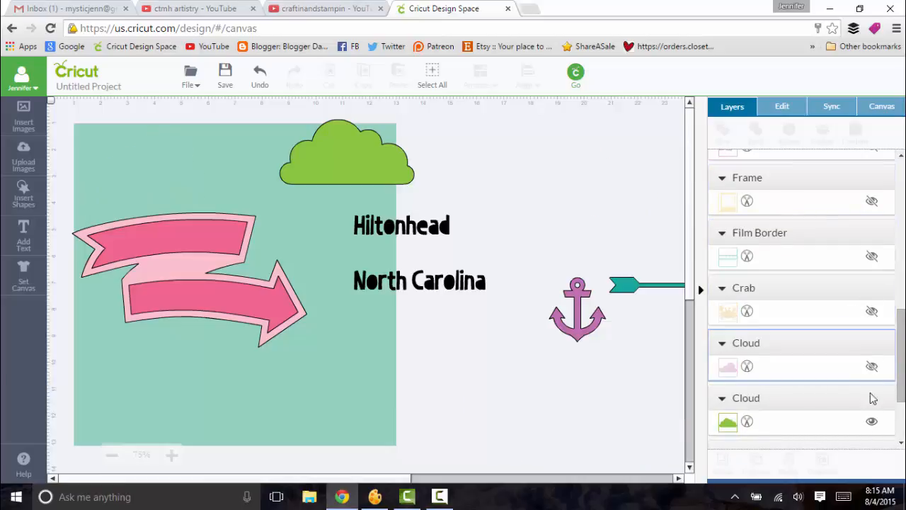
pyautogui.click(872, 422)
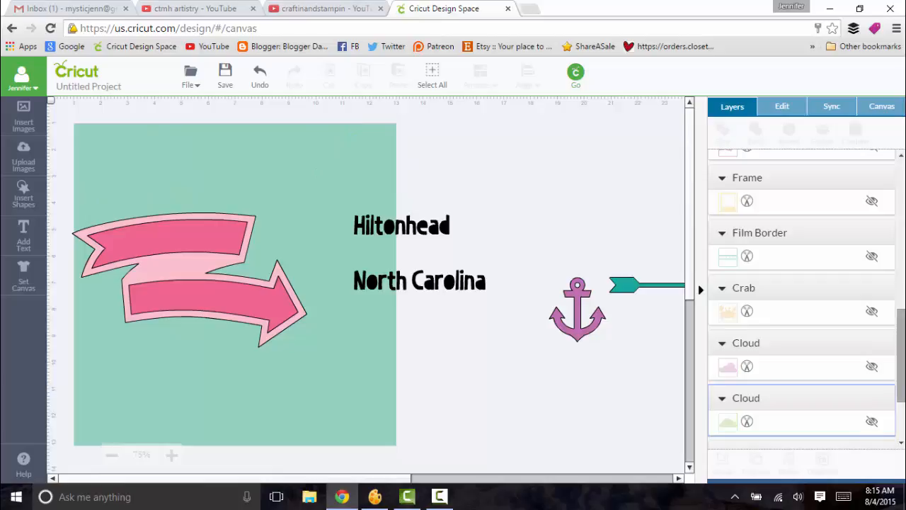
# Hide the Arrow Border and Anchor layers, leaving the label and the text title showing.
pyautogui.moveTo(902, 347); pyautogui.dragTo(901, 383)
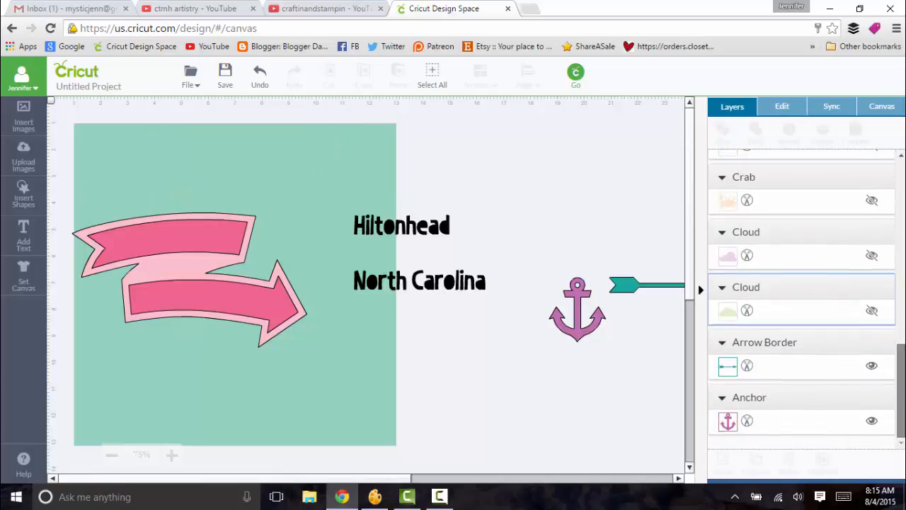
pyautogui.click(871, 366)
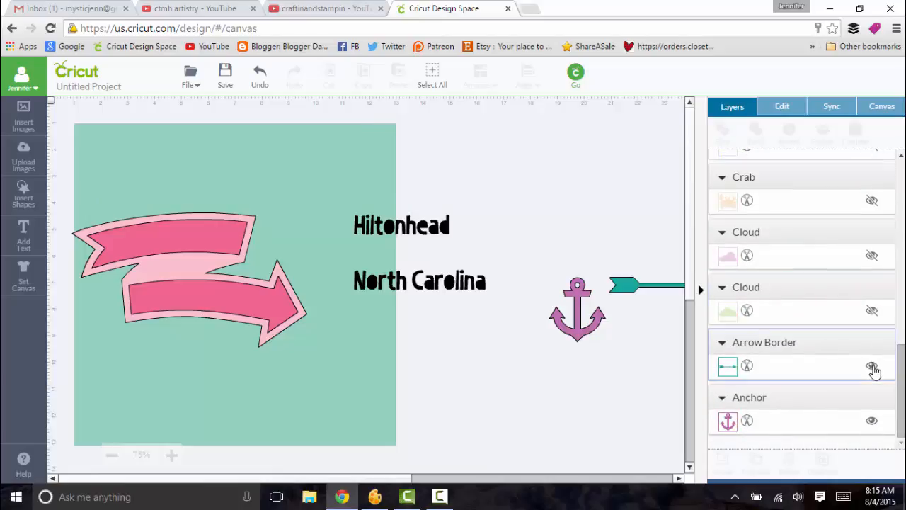
pyautogui.click(872, 421)
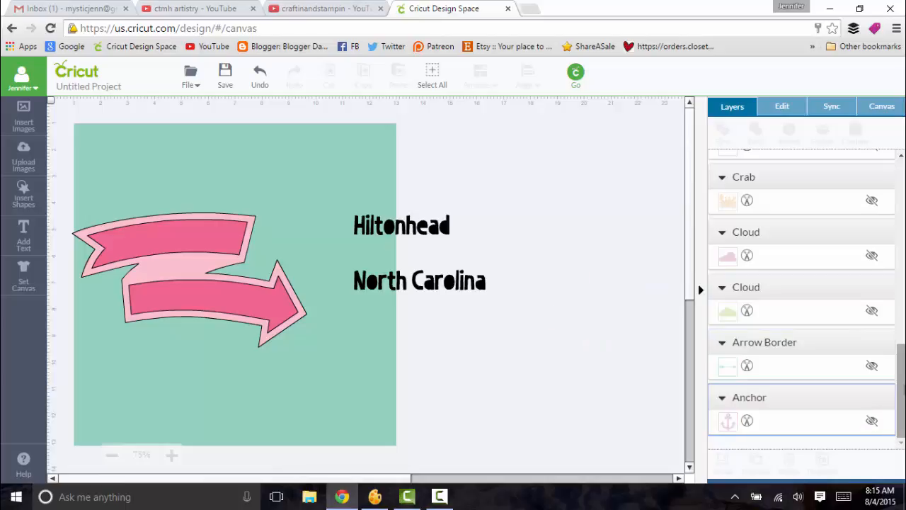
pyautogui.moveTo(902, 390); pyautogui.dragTo(901, 206)
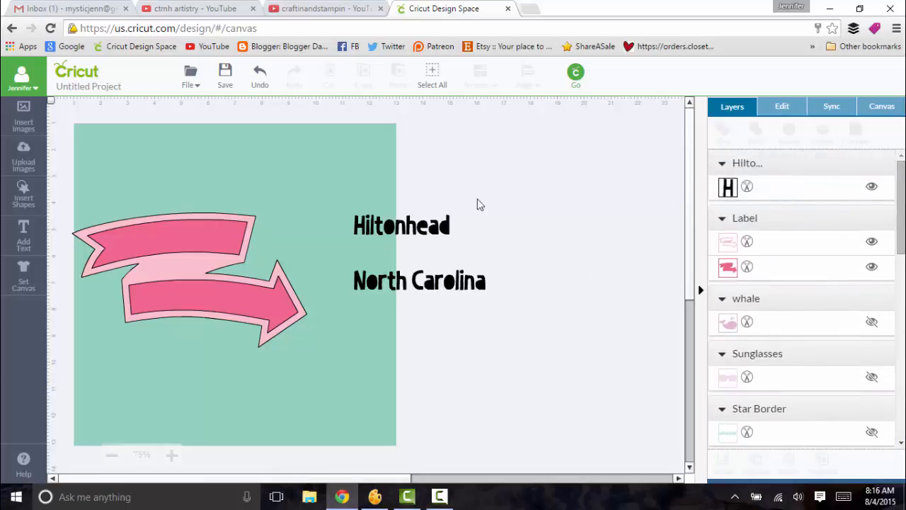
# Ungroup the "Hiltonhead North Carolina" text into individual letters.
pyautogui.click(430, 234)
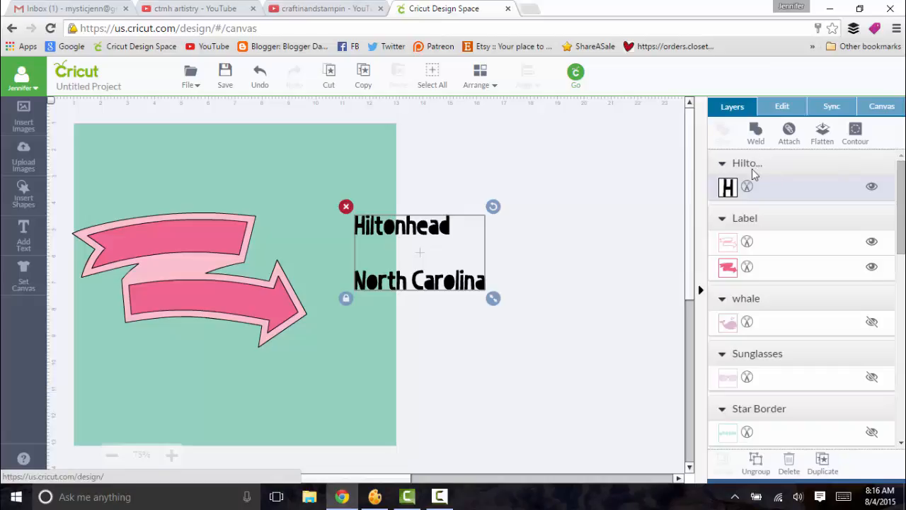
pyautogui.rightClick(418, 282)
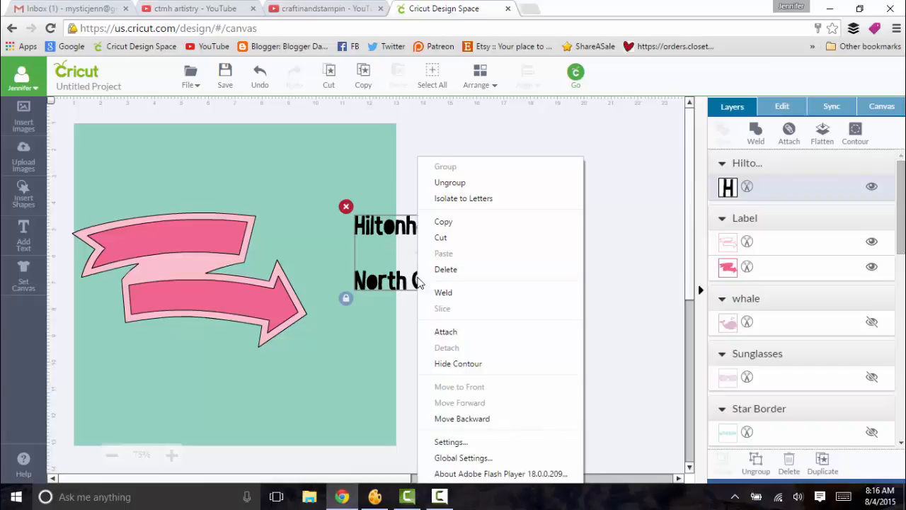
pyautogui.click(486, 186)
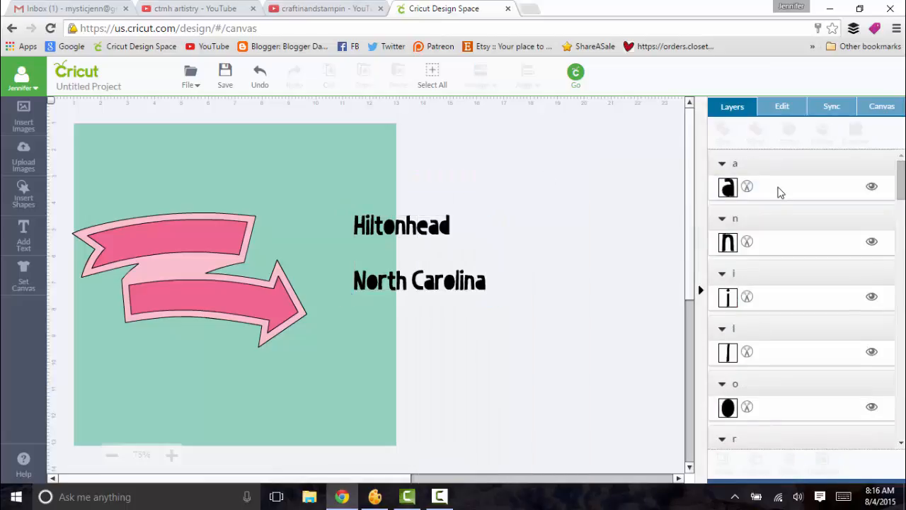
pyautogui.moveTo(901, 182); pyautogui.dragTo(902, 339)
pyautogui.moveTo(904, 293); pyautogui.dragTo(902, 144)
# Move the letters H, i, l and t one by one onto the start of the label's upper banner, following its upward curve.
pyautogui.click(358, 232)
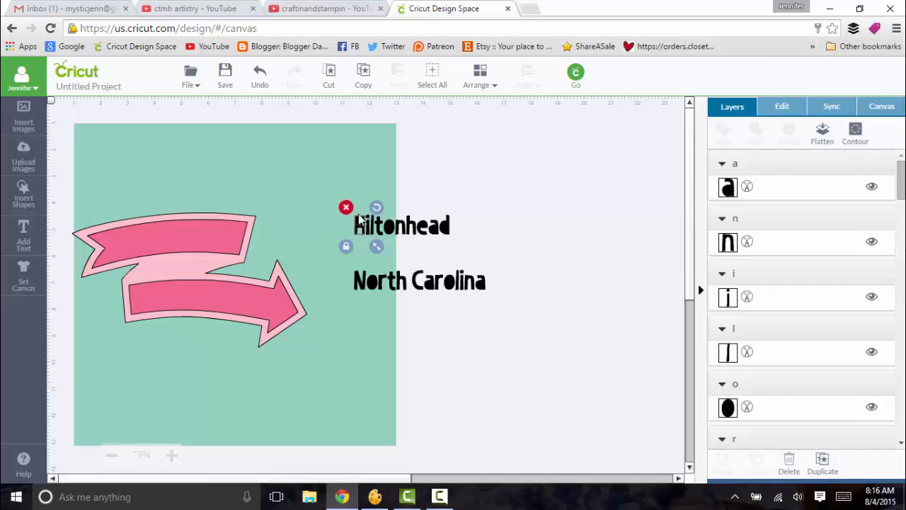
pyautogui.click(515, 242)
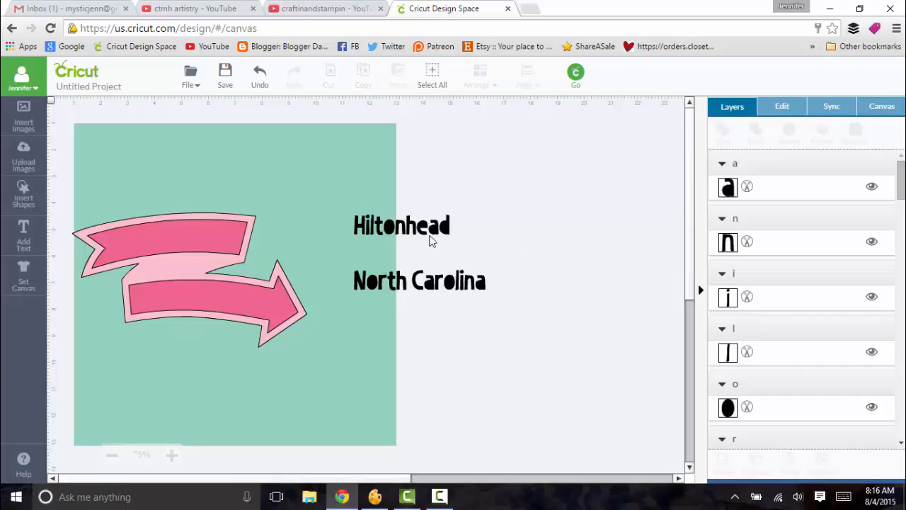
pyautogui.click(365, 230)
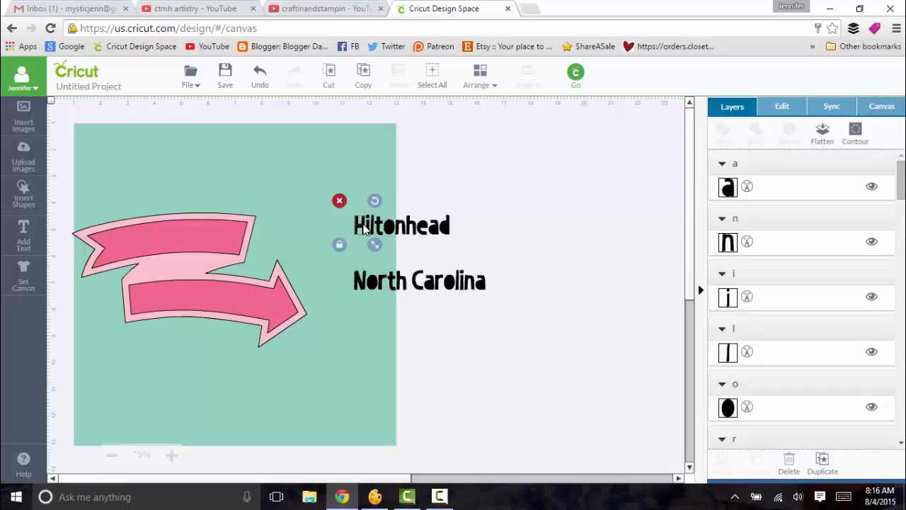
pyautogui.moveTo(363, 228); pyautogui.dragTo(117, 250)
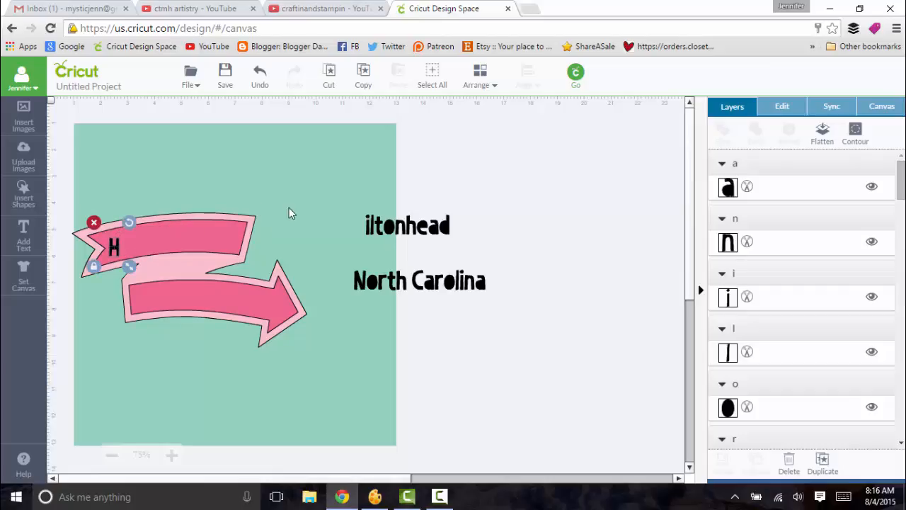
pyautogui.click(369, 227)
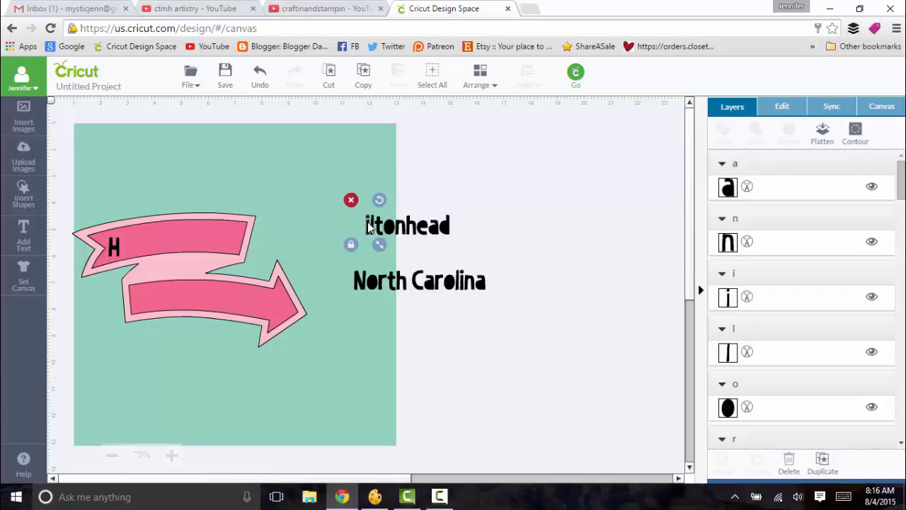
pyautogui.moveTo(369, 226); pyautogui.dragTo(124, 243)
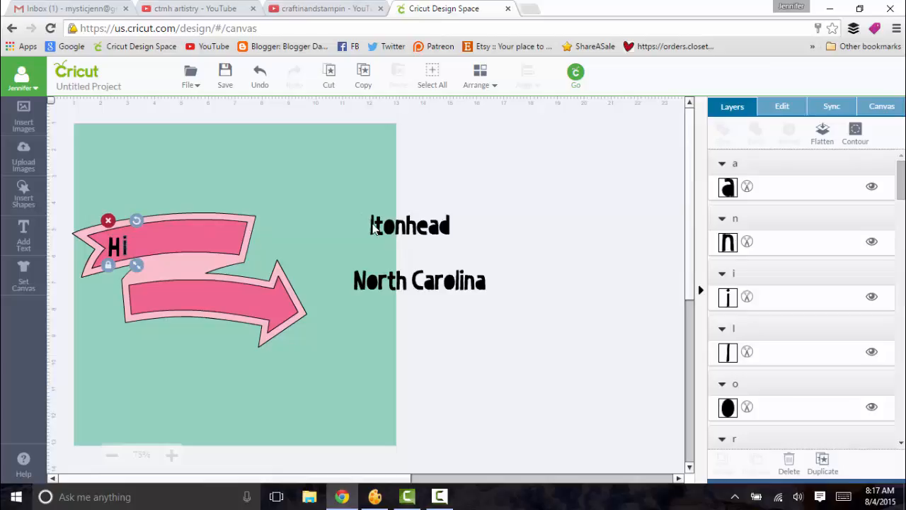
pyautogui.click(376, 228)
pyautogui.moveTo(373, 227); pyautogui.dragTo(130, 244)
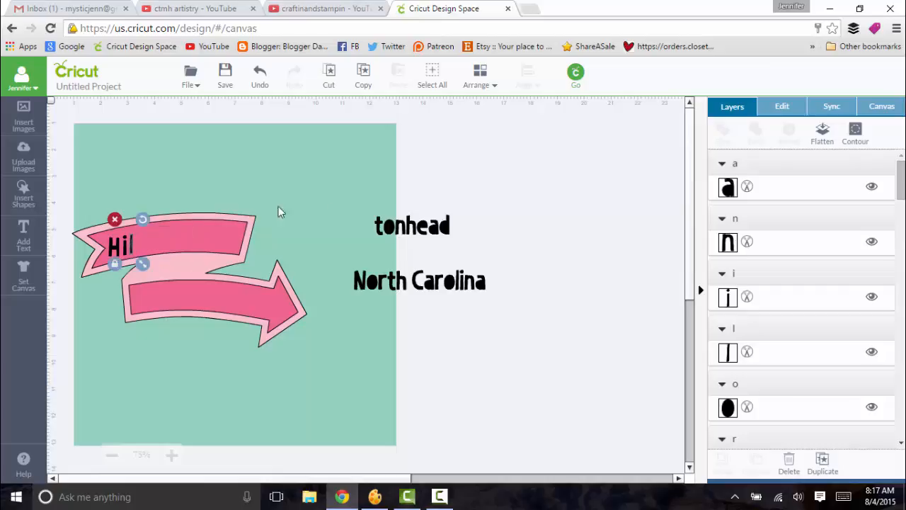
pyautogui.click(379, 224)
pyautogui.moveTo(379, 224); pyautogui.dragTo(139, 241)
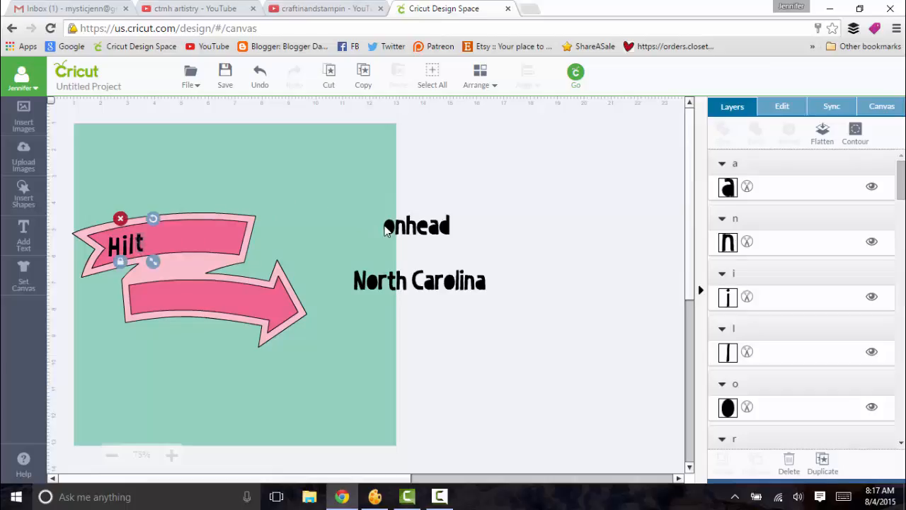
# Move the letters o, n and h onto the upper banner after "Hilt", spaced along the curve.
pyautogui.moveTo(386, 230); pyautogui.dragTo(149, 245)
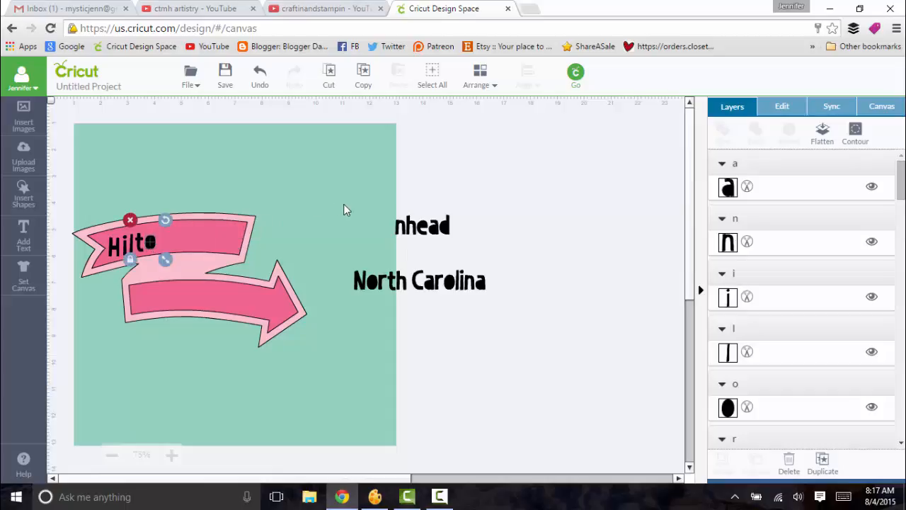
pyautogui.click(398, 229)
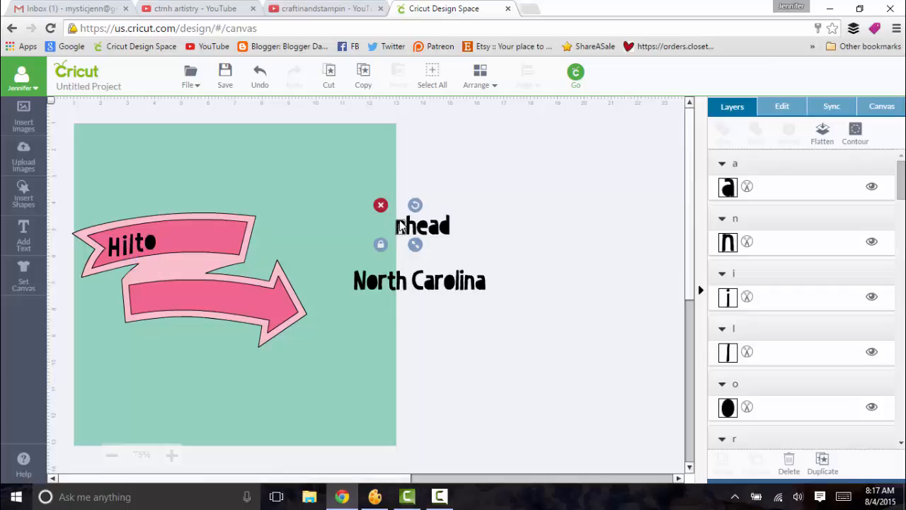
pyautogui.click(559, 234)
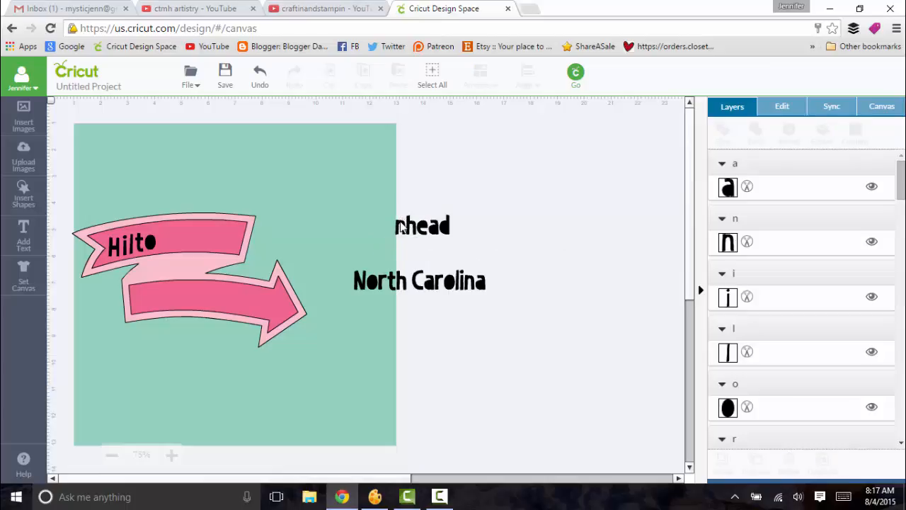
pyautogui.moveTo(401, 226); pyautogui.dragTo(162, 242)
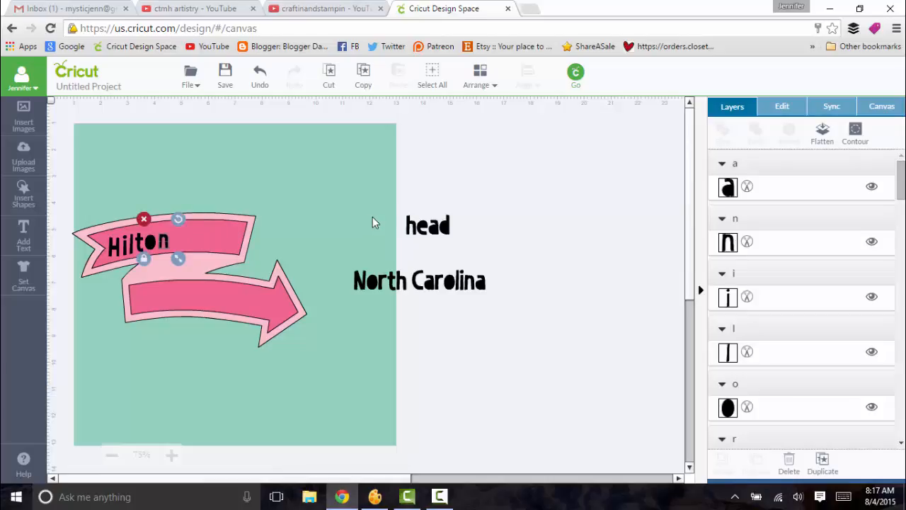
pyautogui.click(409, 227)
pyautogui.moveTo(410, 226); pyautogui.dragTo(173, 242)
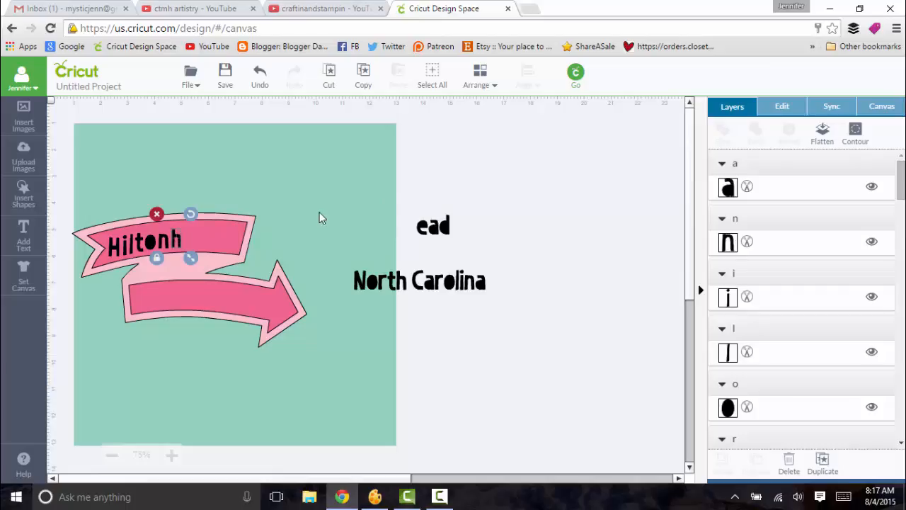
# Move the letters e, a and d onto the upper banner after "Hiltonh", spaced along its curve.
pyautogui.click(423, 226)
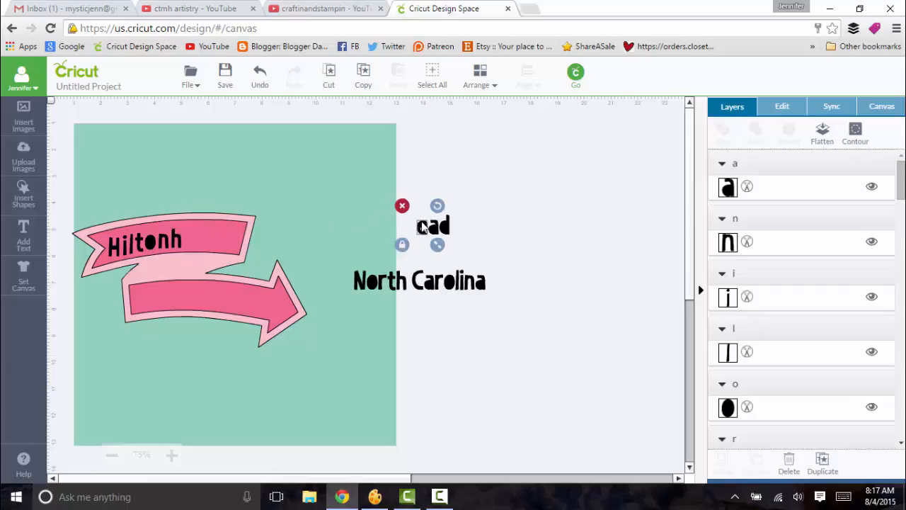
pyautogui.moveTo(293, 236); pyautogui.dragTo(189, 240)
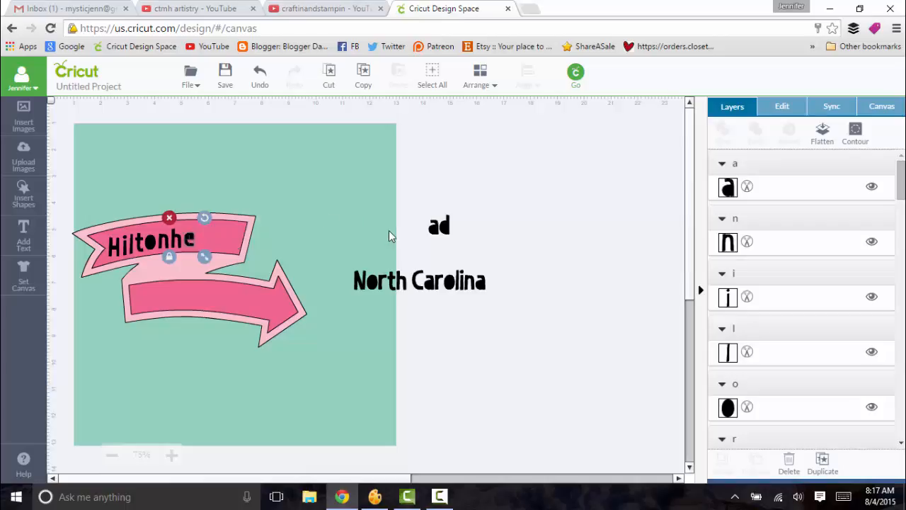
pyautogui.click(434, 227)
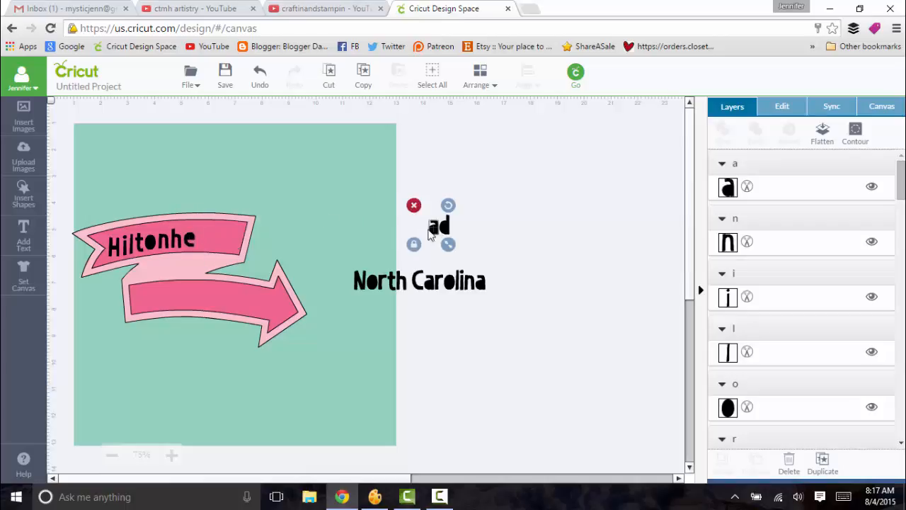
pyautogui.moveTo(432, 233); pyautogui.dragTo(203, 242)
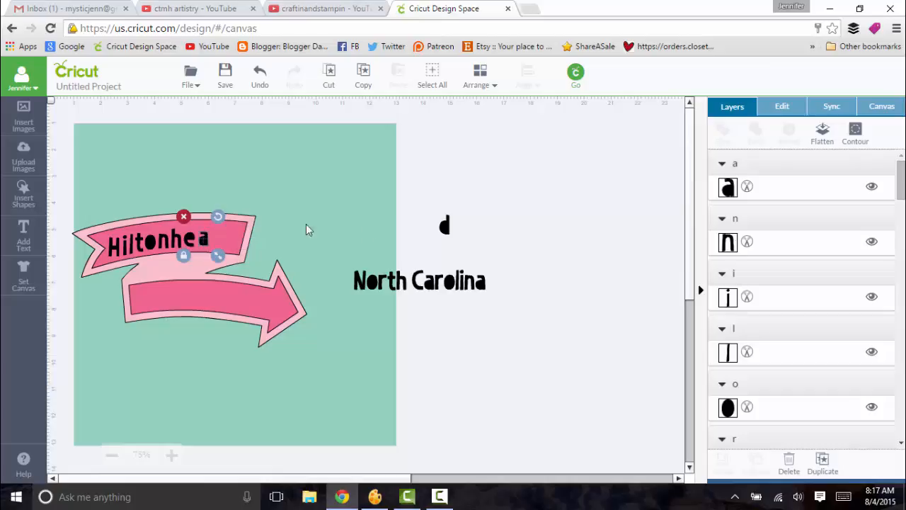
pyautogui.click(444, 227)
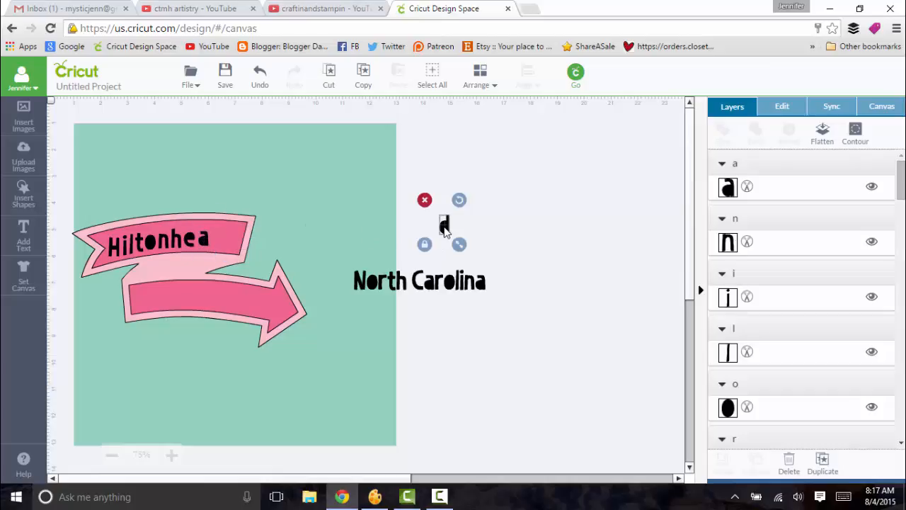
pyautogui.moveTo(445, 227); pyautogui.dragTo(218, 244)
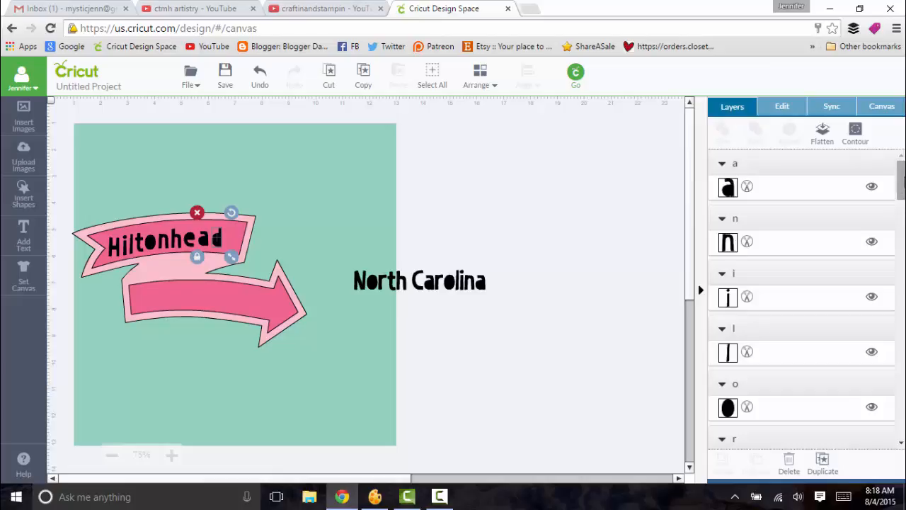
# Hide both Label layers and group the curved "Hiltonhead" letters into one object.
pyautogui.moveTo(902, 179)
pyautogui.mouseDown()
pyautogui.moveTo(902, 419)
pyautogui.moveTo(902, 181)
pyautogui.mouseUp()
pyautogui.moveTo(903, 168); pyautogui.dragTo(902, 339)
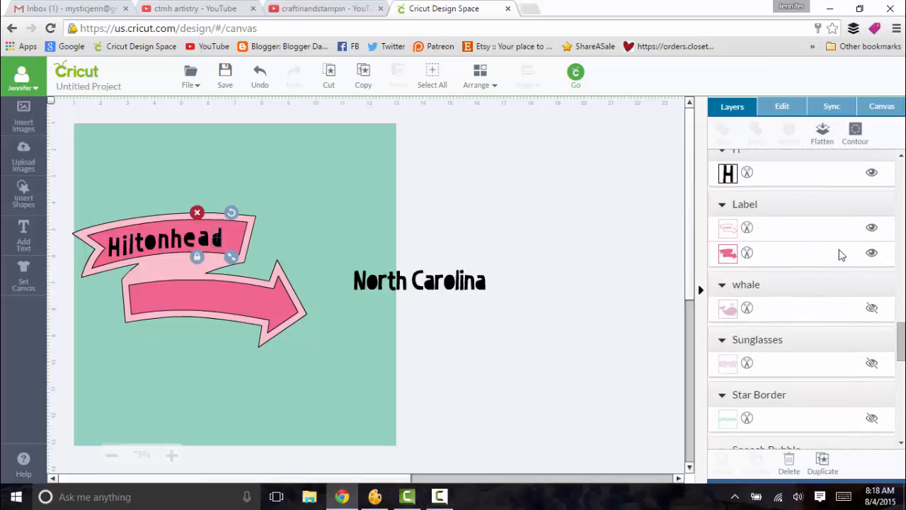
pyautogui.click(872, 230)
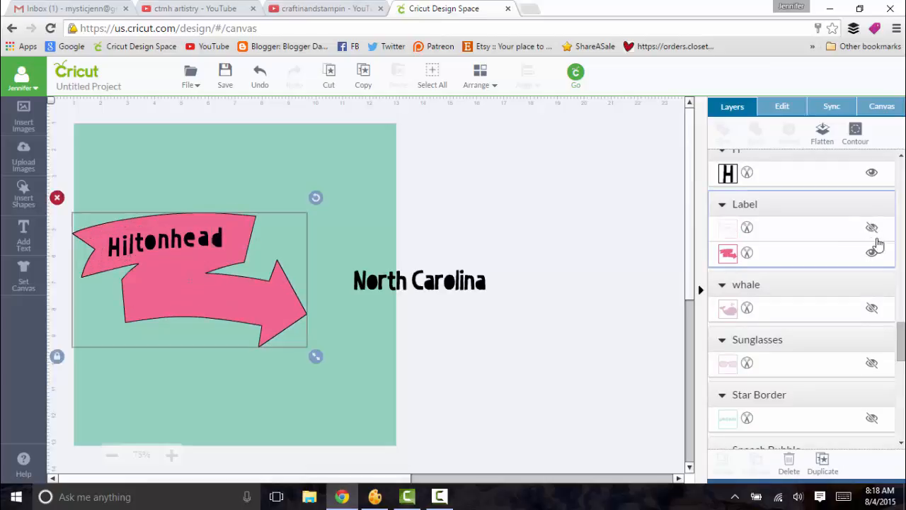
pyautogui.click(872, 253)
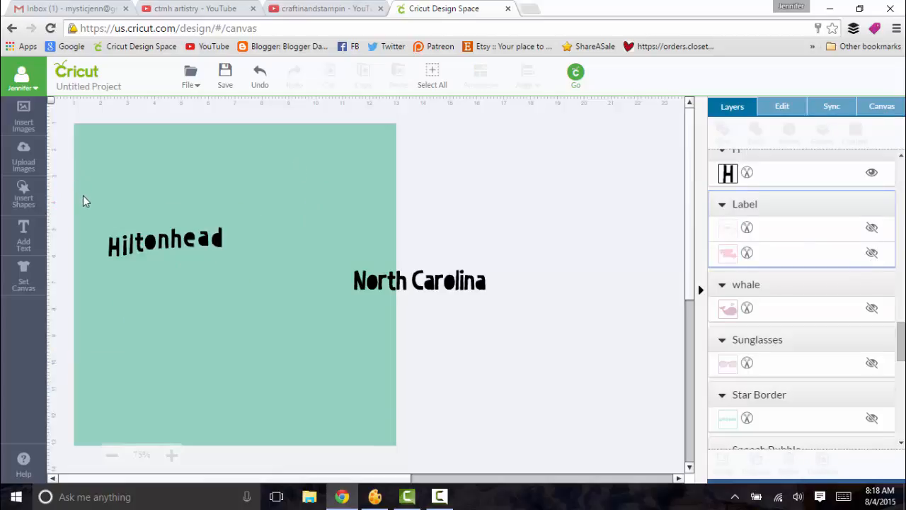
pyautogui.moveTo(83, 196); pyautogui.dragTo(248, 272)
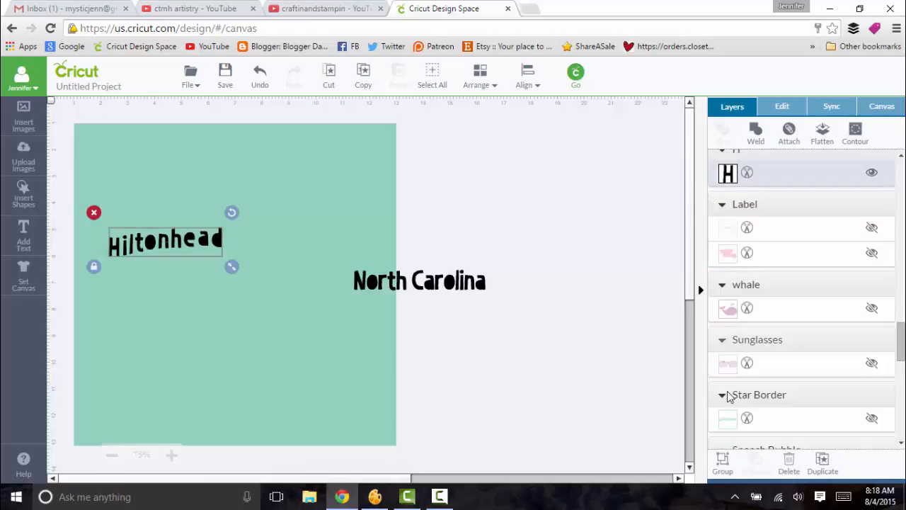
pyautogui.click(724, 464)
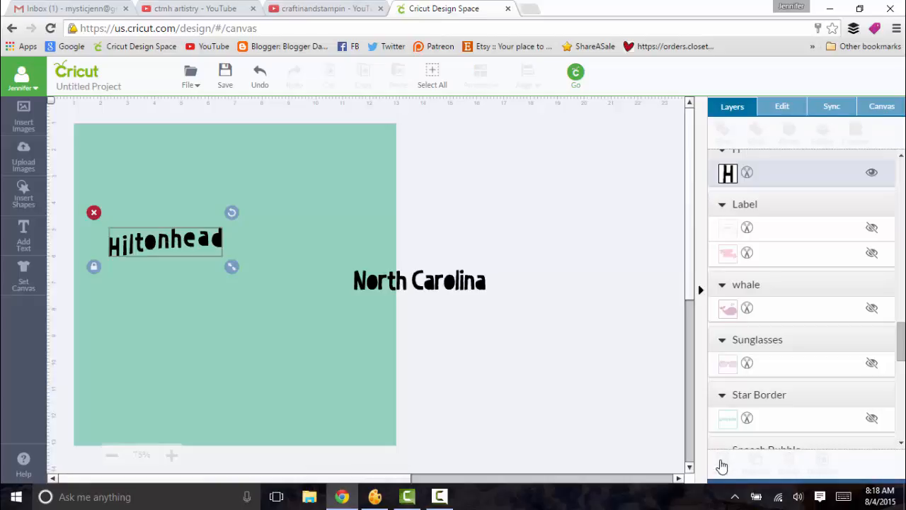
pyautogui.click(556, 414)
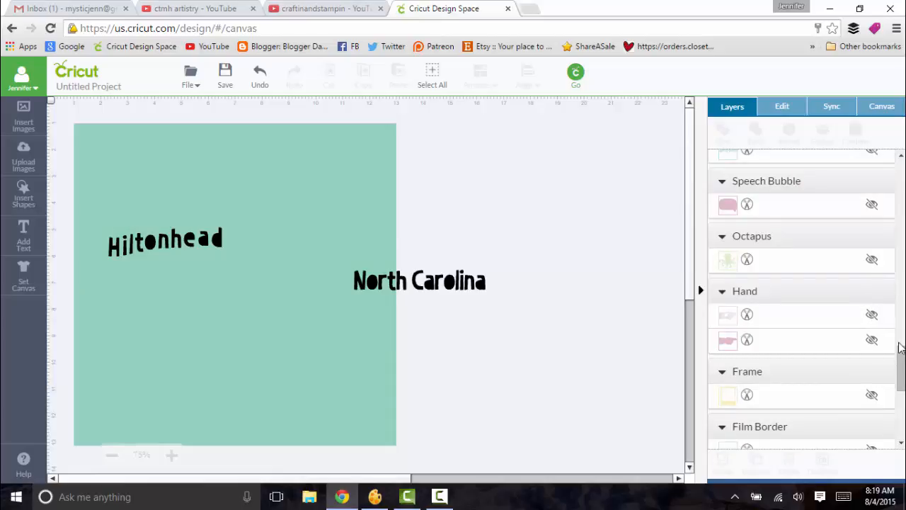
pyautogui.moveTo(901, 347)
pyautogui.mouseDown()
pyautogui.moveTo(901, 412)
pyautogui.moveTo(903, 347)
pyautogui.mouseUp()
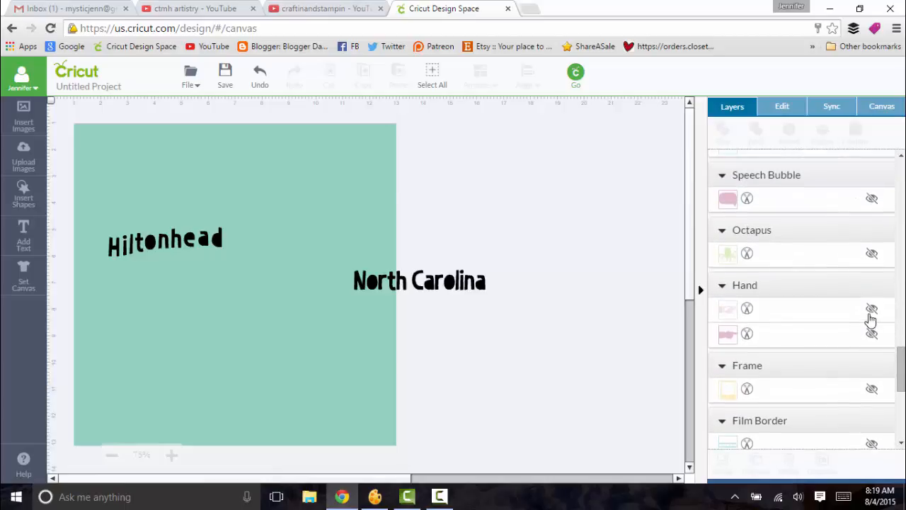
pyautogui.click(872, 310)
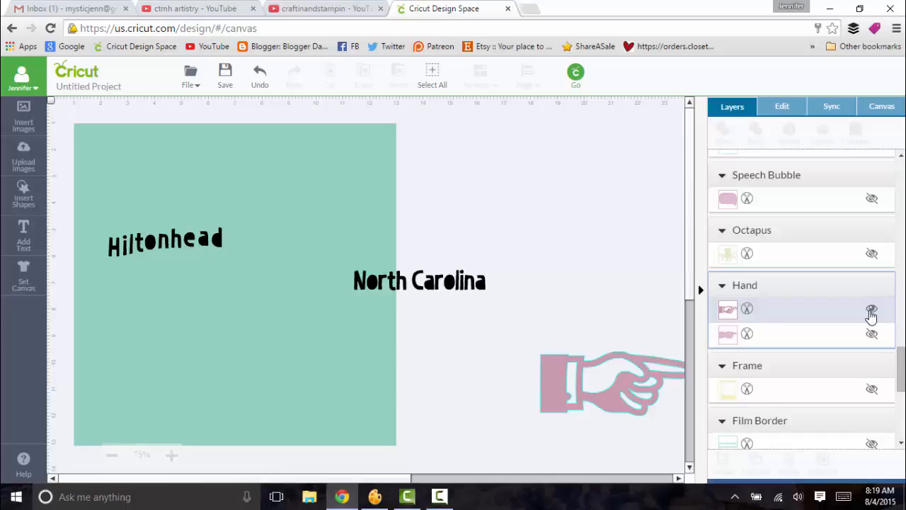
pyautogui.click(871, 311)
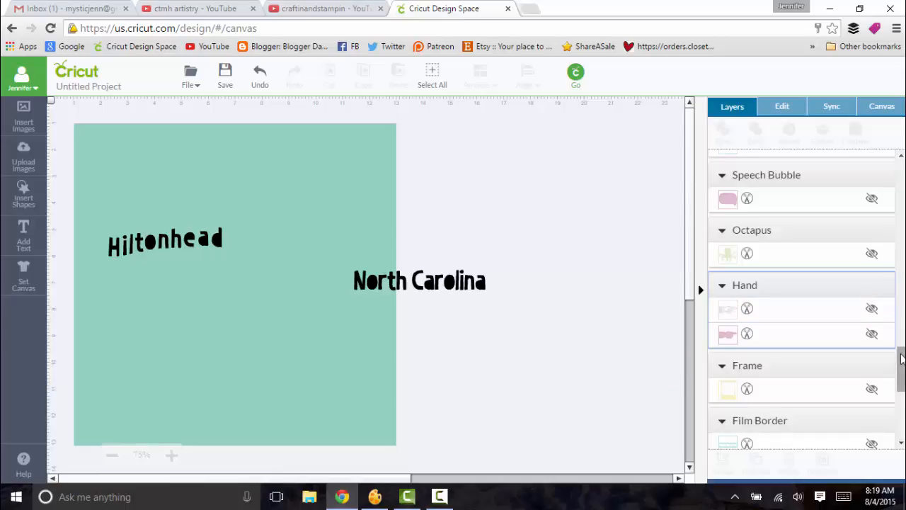
# Show both layers of the Label image again.
pyautogui.moveTo(903, 359); pyautogui.dragTo(903, 315)
pyautogui.click(872, 248)
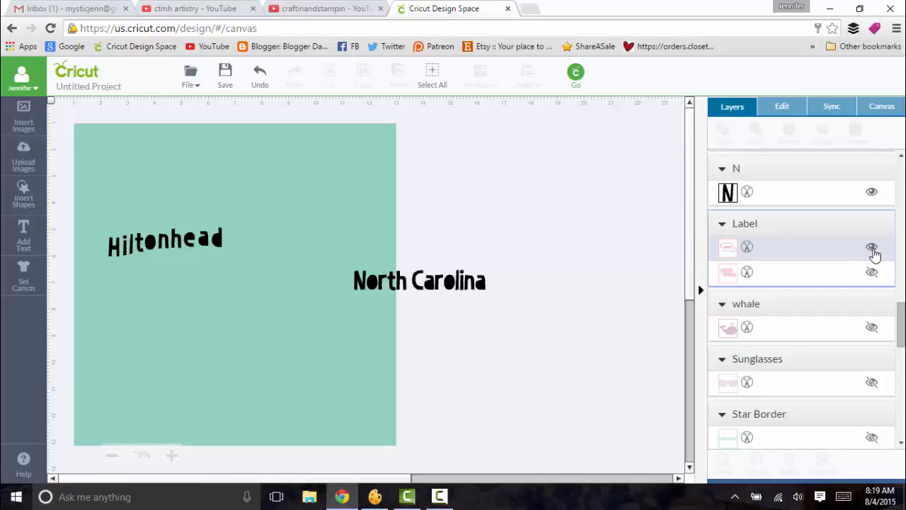
pyautogui.click(872, 272)
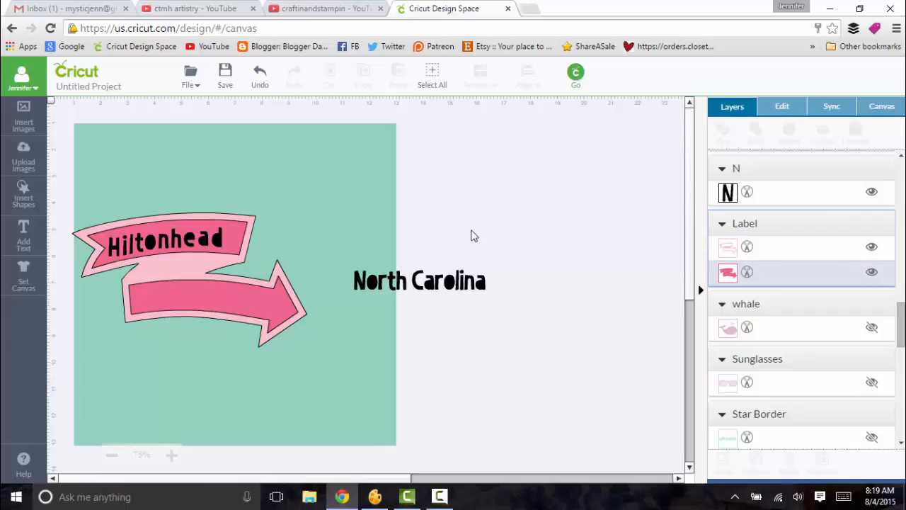
# Shift the grouped "Hiltonhead" text slightly right and up to center it on the label's upper banner.
pyautogui.click(218, 239)
pyautogui.click(218, 240)
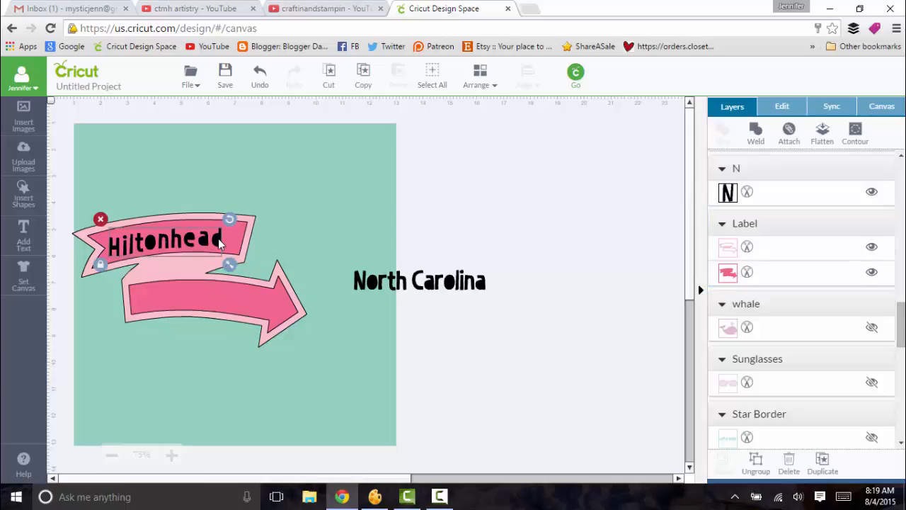
pyautogui.moveTo(219, 243); pyautogui.dragTo(225, 242)
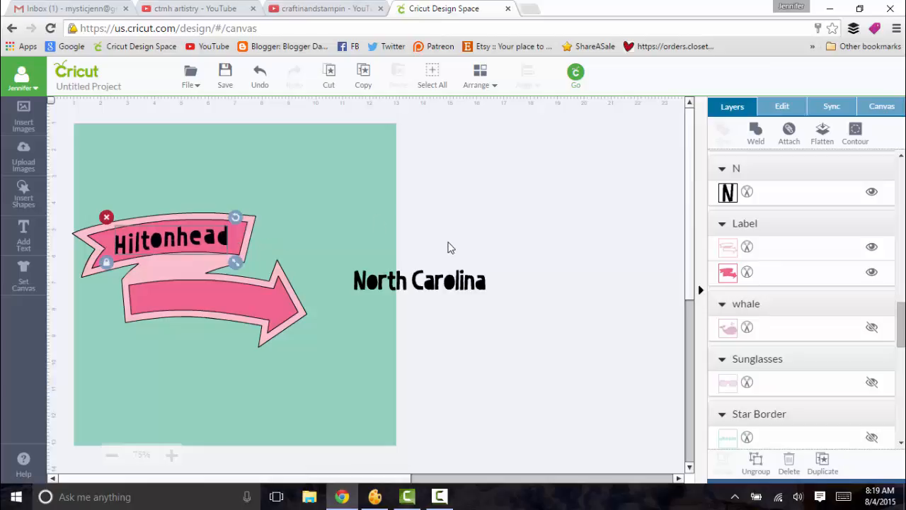
pyautogui.click(484, 230)
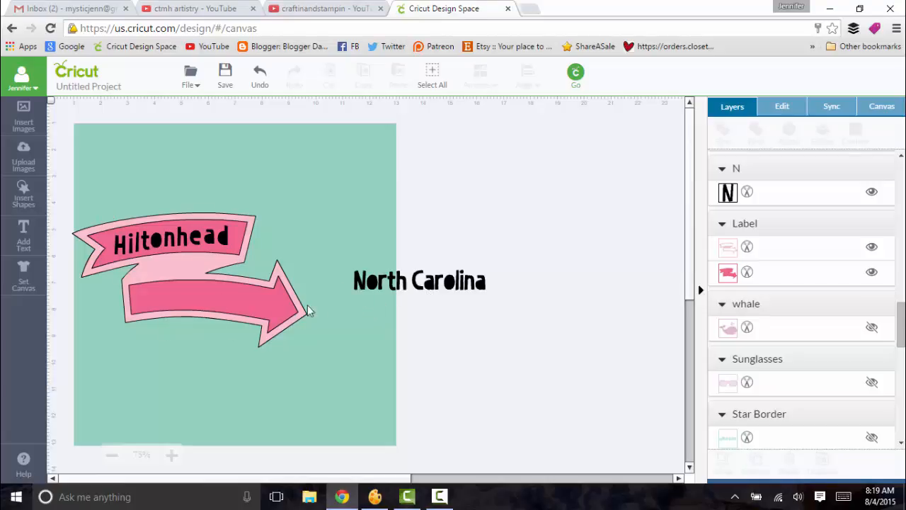
# Move the letters N, o, r, t and h one by one onto the start of the label's lower arrow banner, following its curve.
pyautogui.click(359, 283)
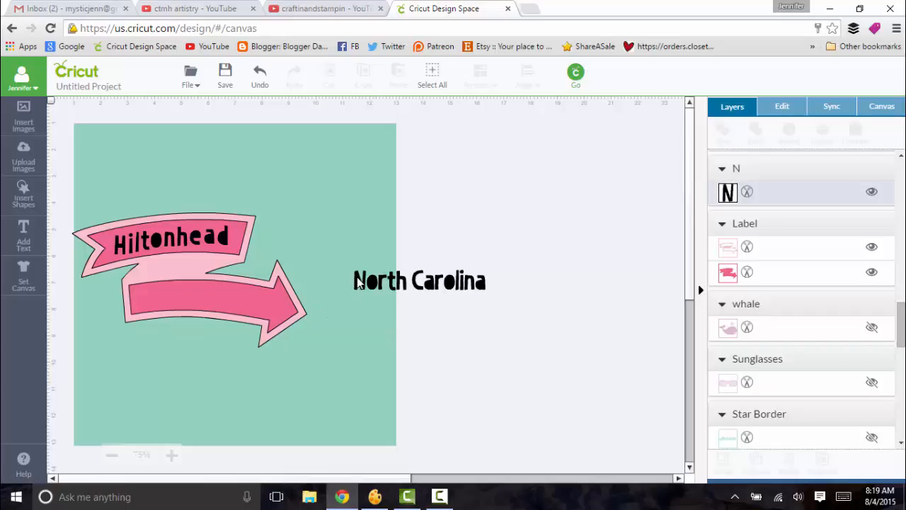
pyautogui.moveTo(359, 283); pyautogui.dragTo(138, 300)
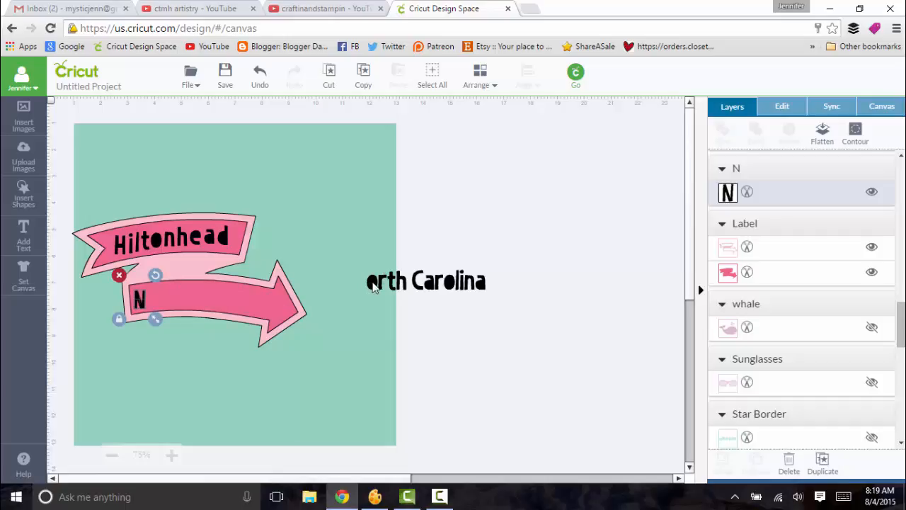
pyautogui.click(373, 285)
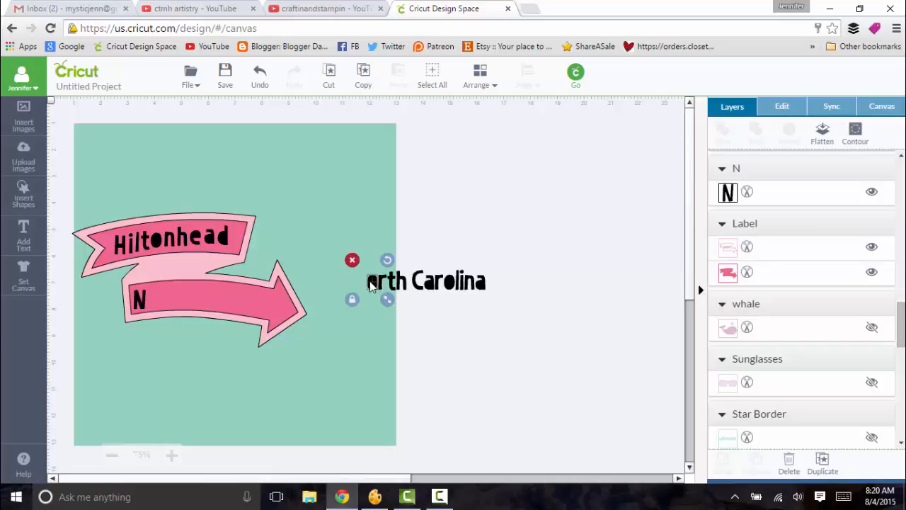
pyautogui.moveTo(369, 283); pyautogui.dragTo(149, 299)
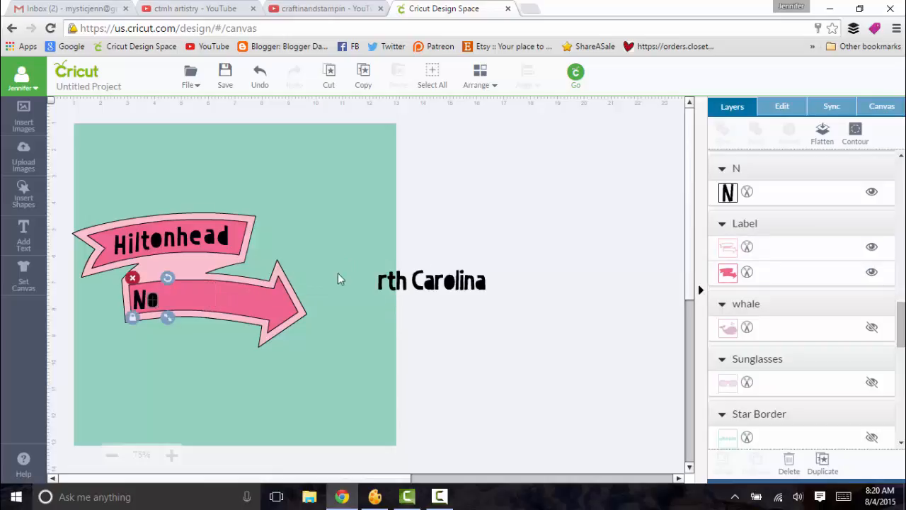
pyautogui.click(380, 282)
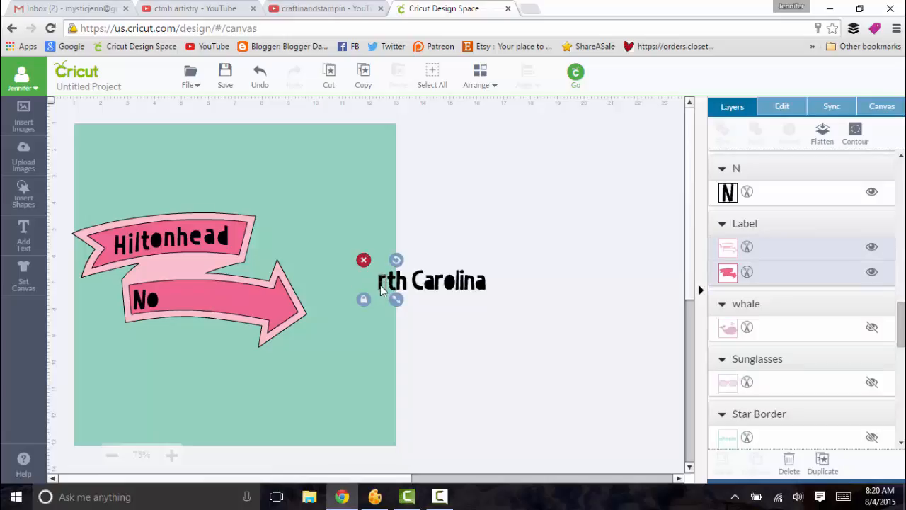
pyautogui.moveTo(380, 284); pyautogui.dragTo(161, 301)
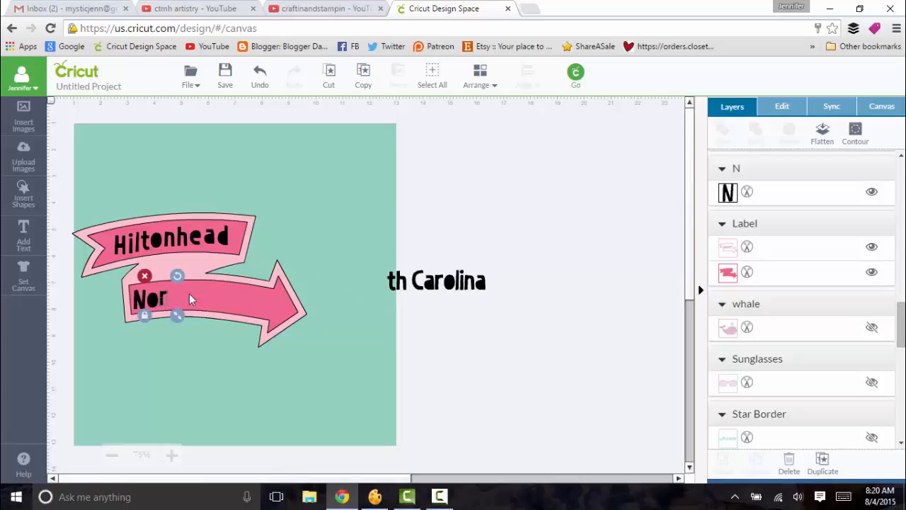
pyautogui.click(393, 281)
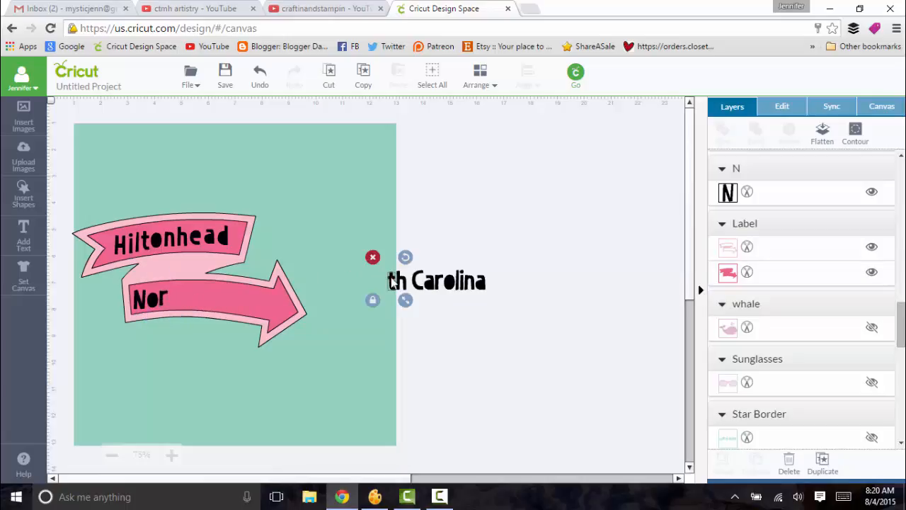
pyautogui.moveTo(279, 311); pyautogui.dragTo(173, 299)
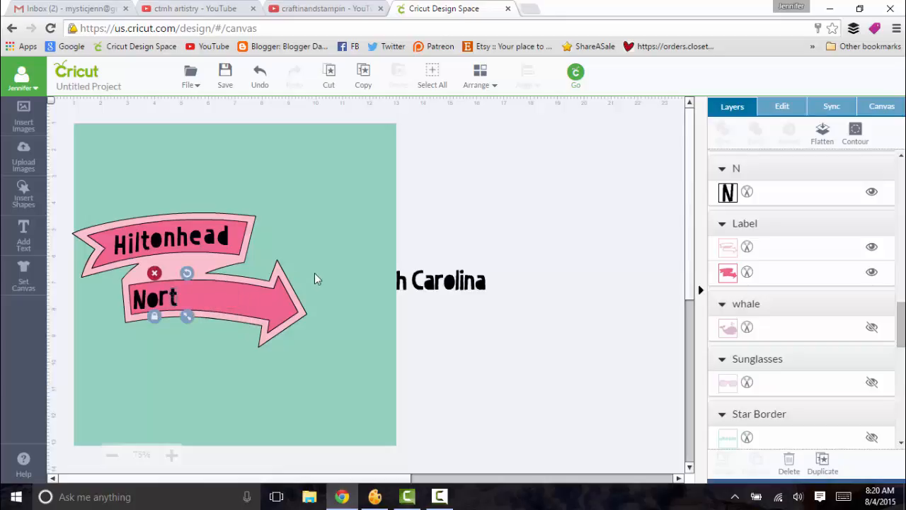
pyautogui.click(402, 282)
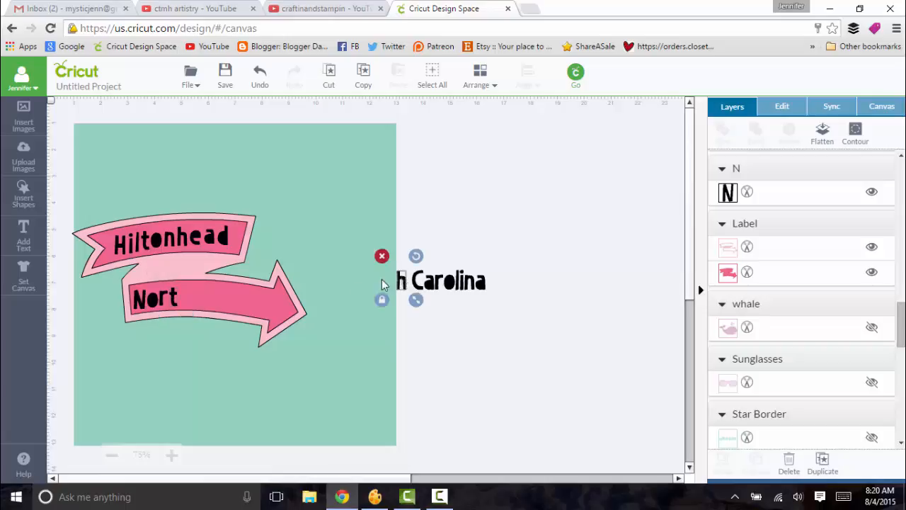
pyautogui.moveTo(382, 284); pyautogui.dragTo(184, 299)
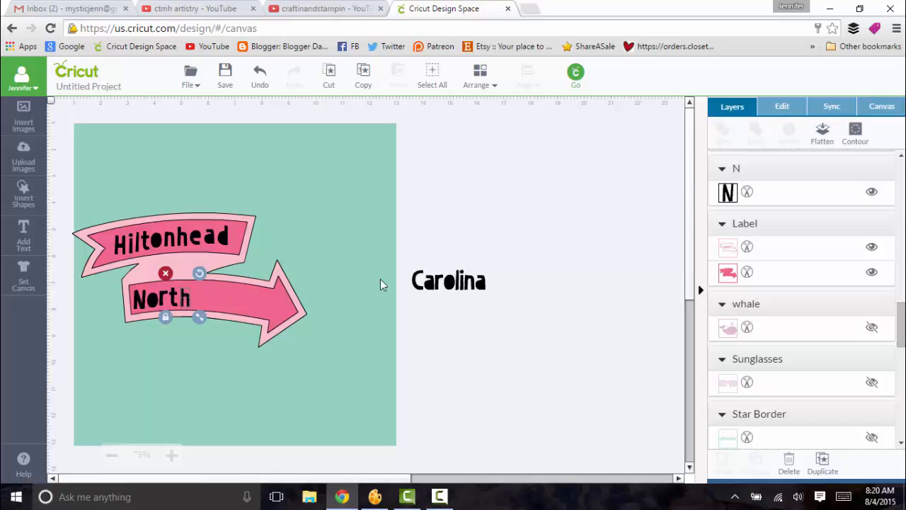
# Place the letters C and a on the lower banner after "North", rotating C about 4° and a slightly clockwise to follow the curve.
pyautogui.click(416, 281)
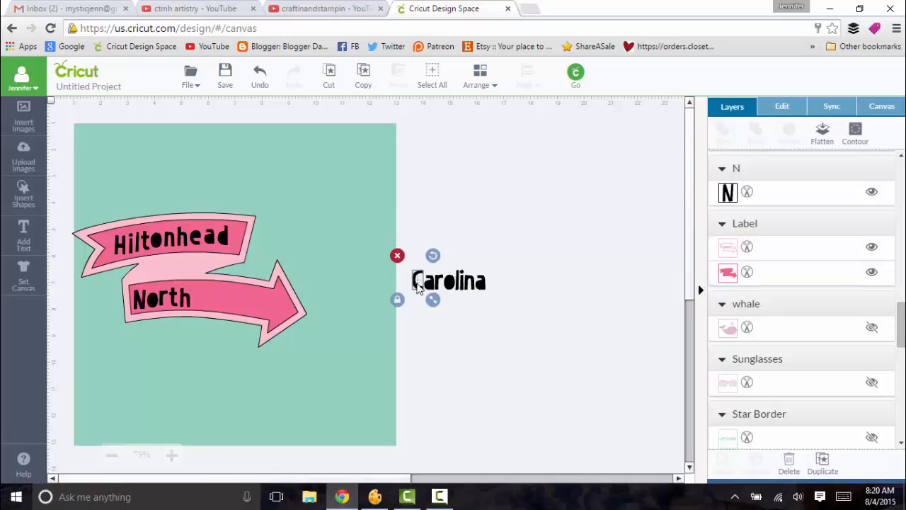
pyautogui.moveTo(419, 284); pyautogui.dragTo(205, 300)
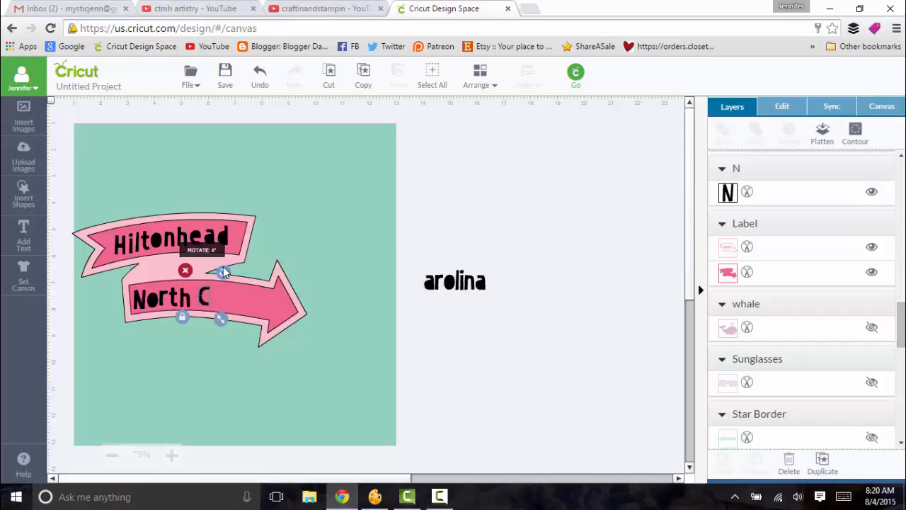
pyautogui.click(428, 285)
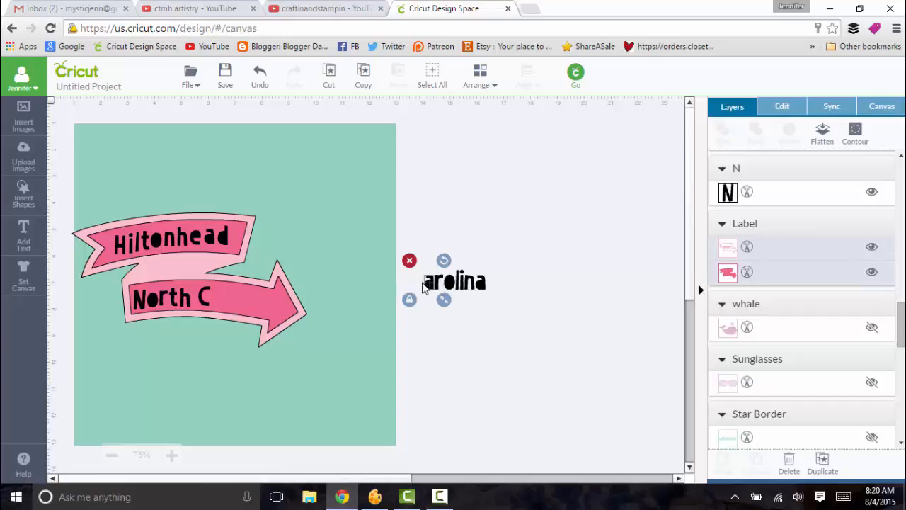
pyautogui.moveTo(429, 285); pyautogui.dragTo(212, 300)
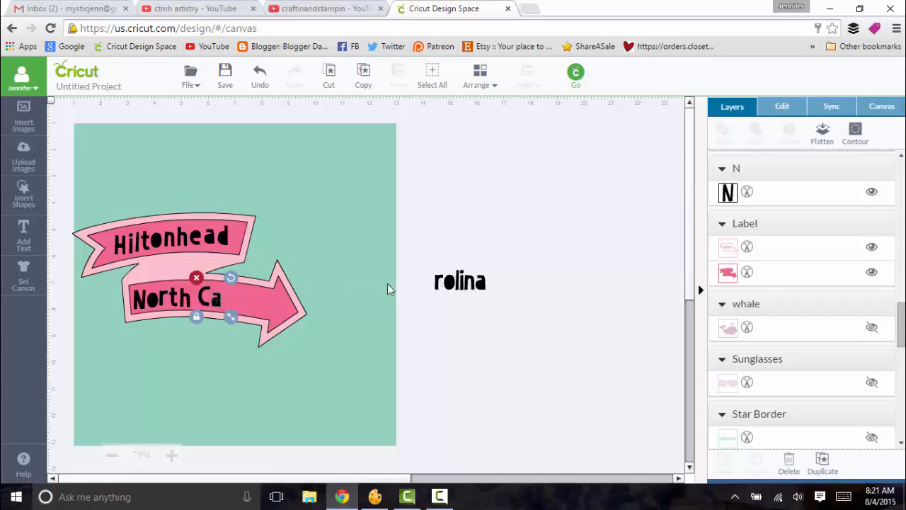
pyautogui.moveTo(232, 278); pyautogui.dragTo(236, 281)
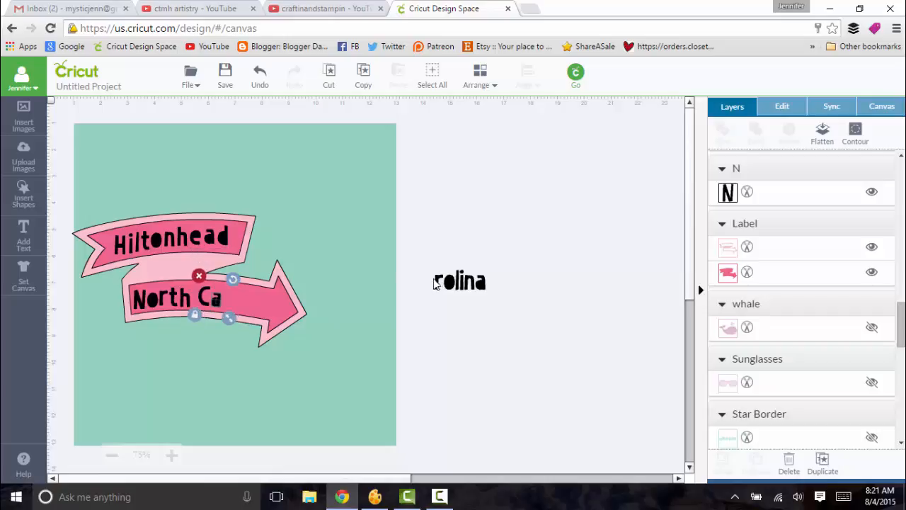
# Move the letters r and o, plus the remaining "lina" letters together, onto the lower banner after "North Ca".
pyautogui.click(439, 281)
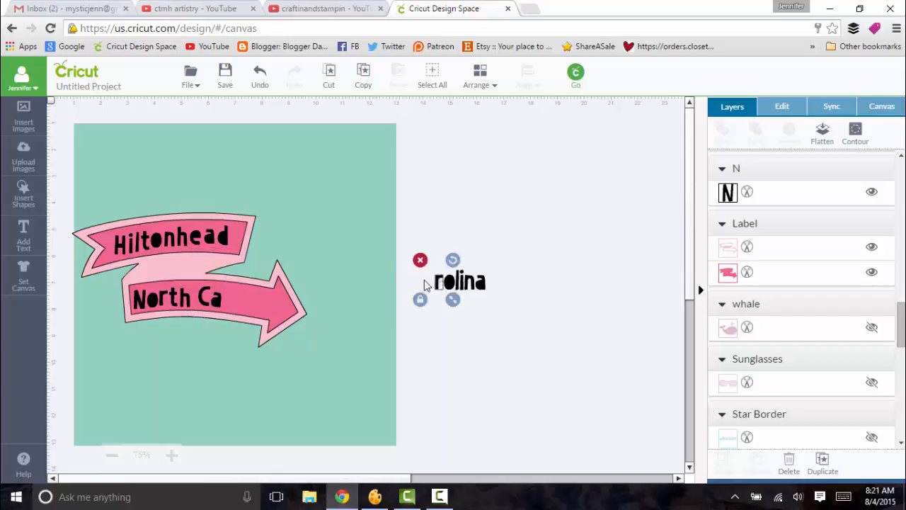
pyautogui.moveTo(424, 283); pyautogui.dragTo(242, 281)
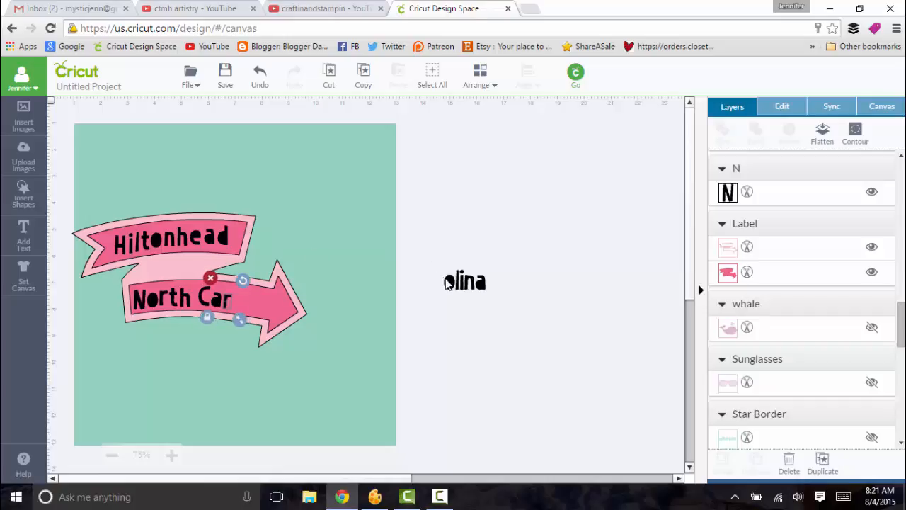
pyautogui.moveTo(450, 285); pyautogui.dragTo(235, 301)
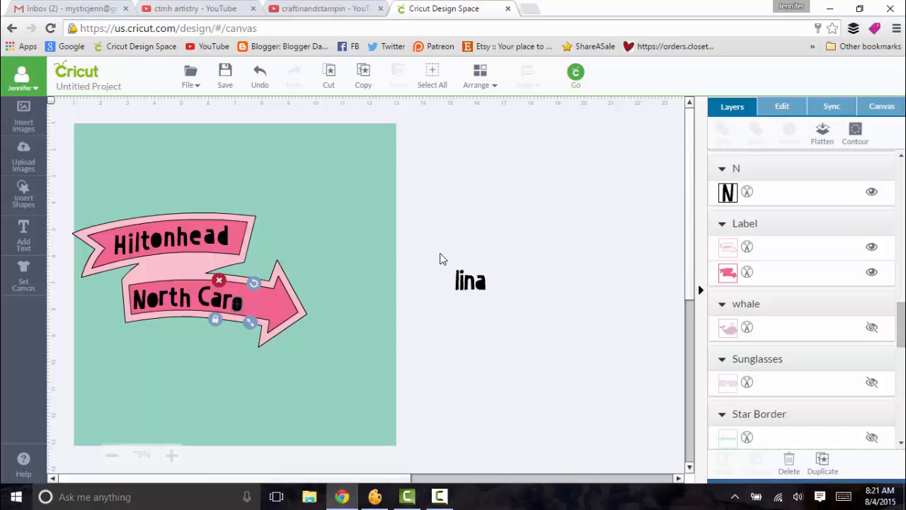
pyautogui.moveTo(440, 253); pyautogui.dragTo(558, 316)
pyautogui.moveTo(469, 284); pyautogui.dragTo(270, 308)
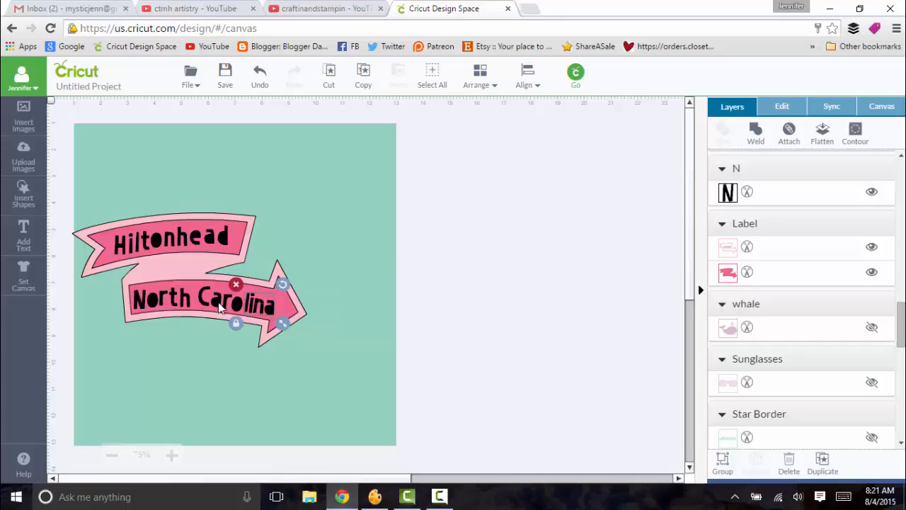
# Fine-tune the "Caro" letter spacing on the lower banner, nudging the o slightly left and rotating it about 6° to follow the curve.
pyautogui.click(218, 306)
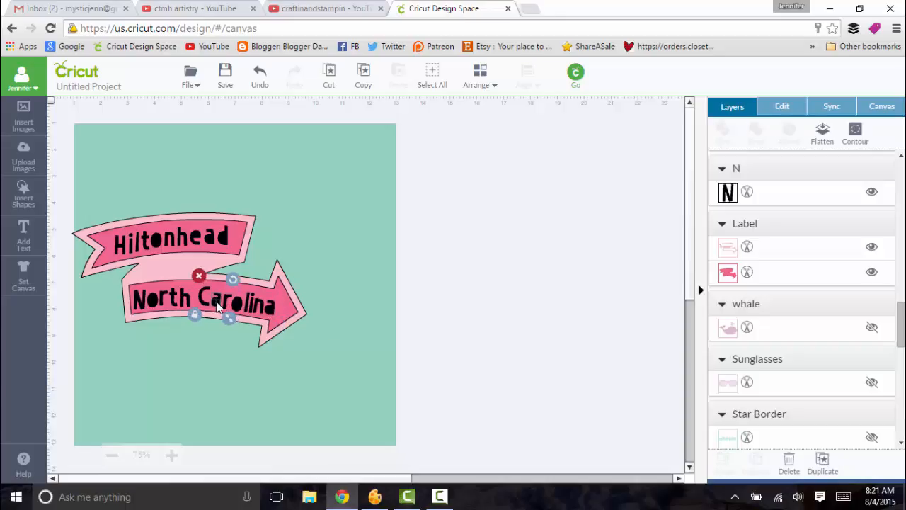
pyautogui.moveTo(218, 306); pyautogui.dragTo(226, 303)
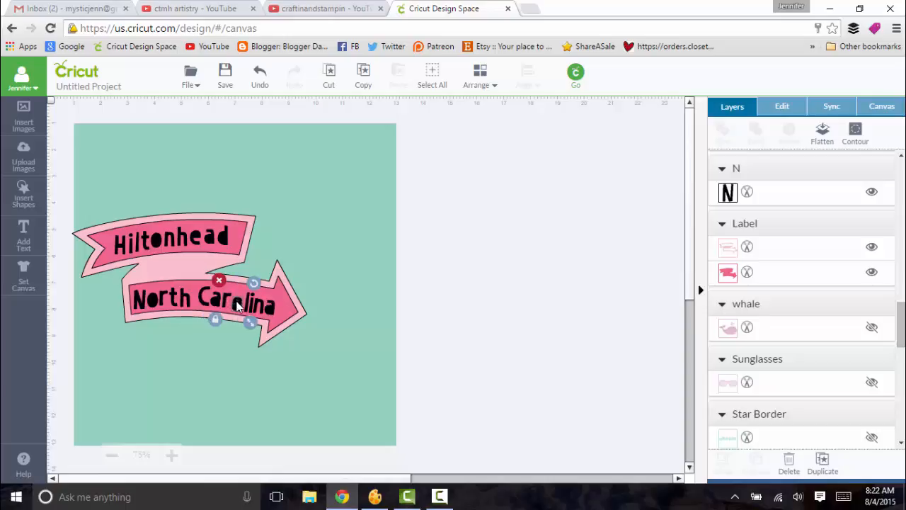
pyautogui.click(376, 268)
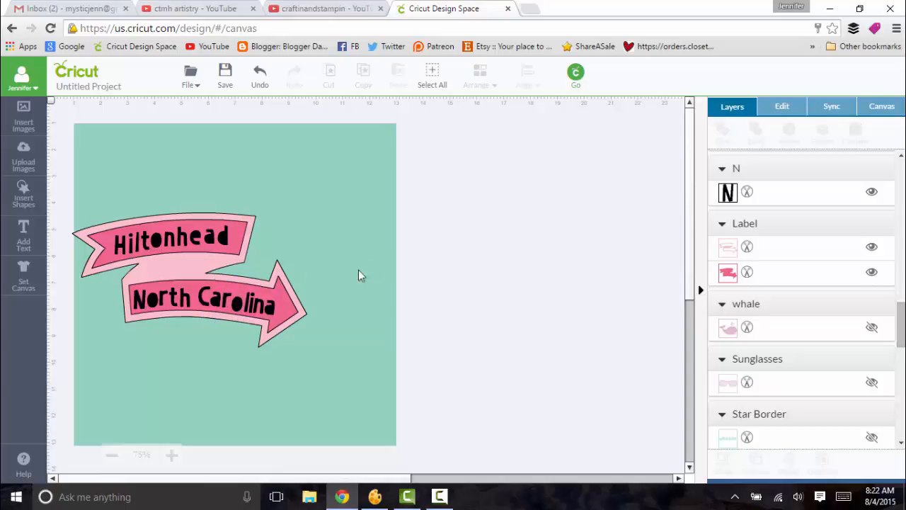
pyautogui.click(241, 306)
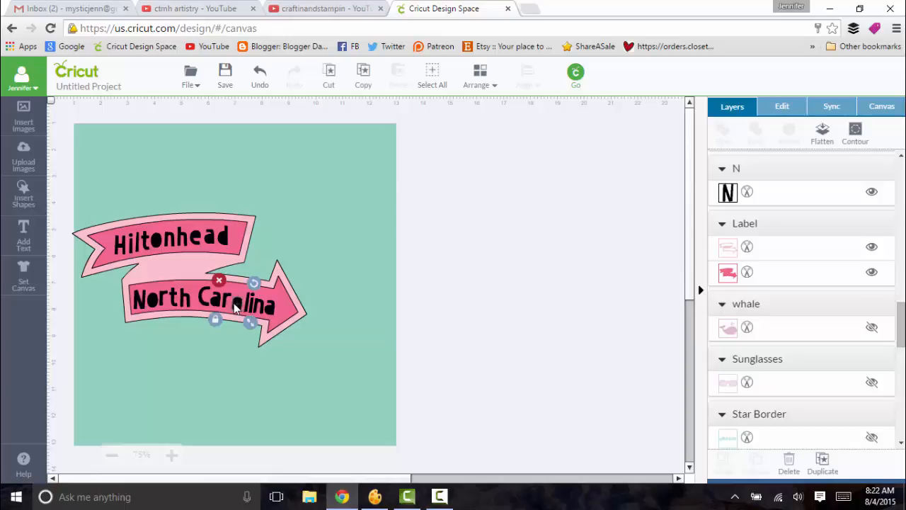
pyautogui.moveTo(238, 306); pyautogui.dragTo(235, 305)
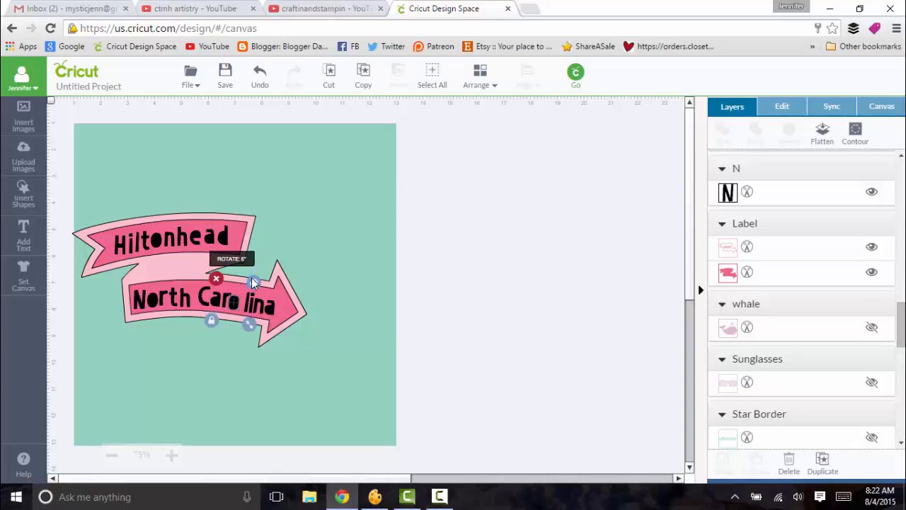
pyautogui.click(314, 281)
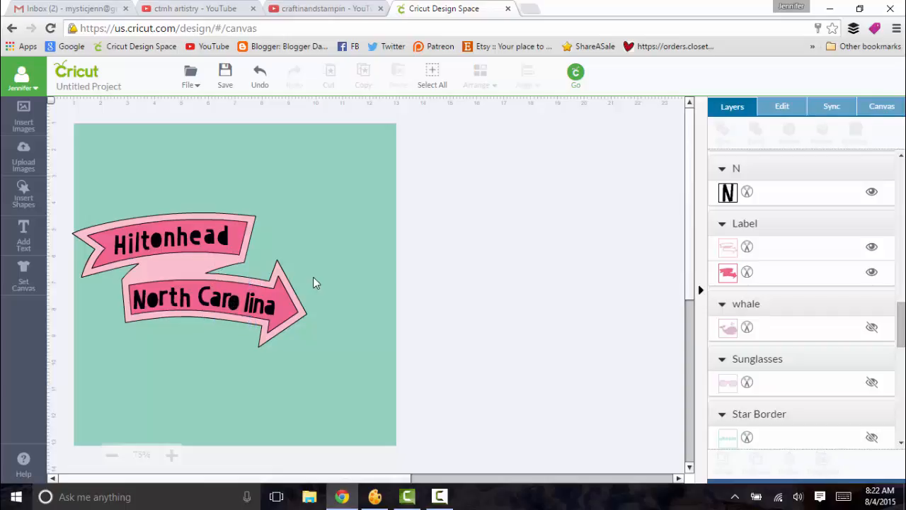
# Undo the accidental move of the label and hide both layers of the Label image.
pyautogui.moveTo(238, 283); pyautogui.dragTo(308, 323)
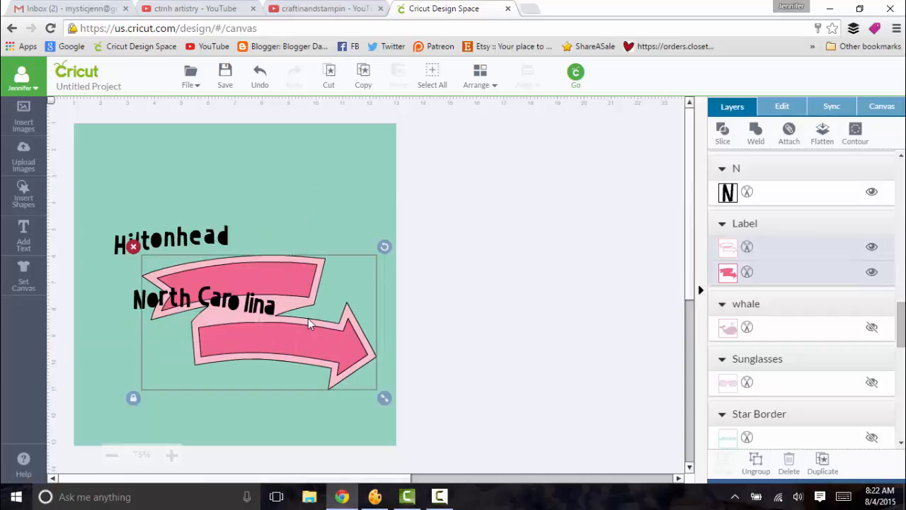
pyautogui.click(260, 77)
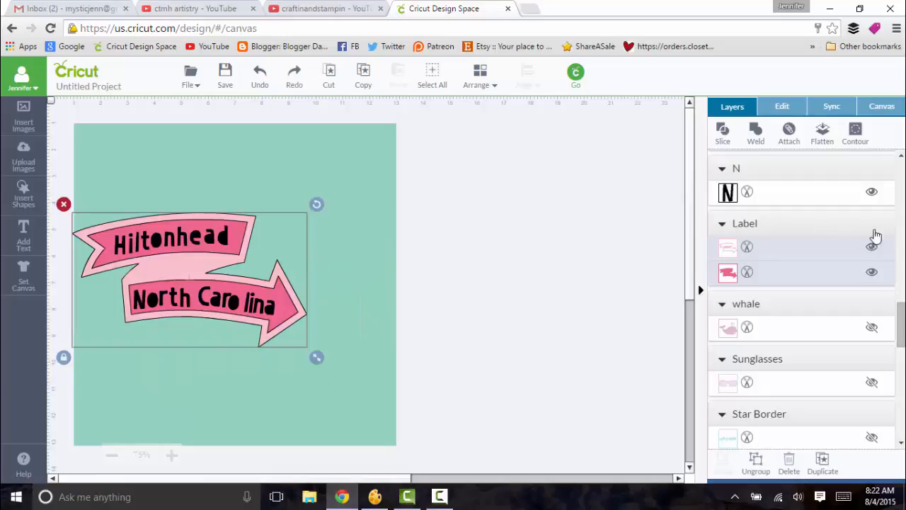
pyautogui.click(871, 271)
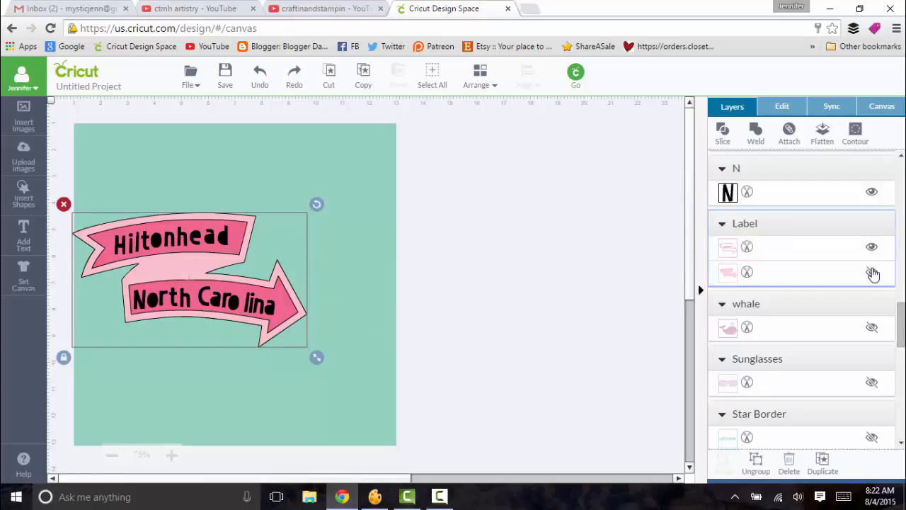
pyautogui.click(871, 246)
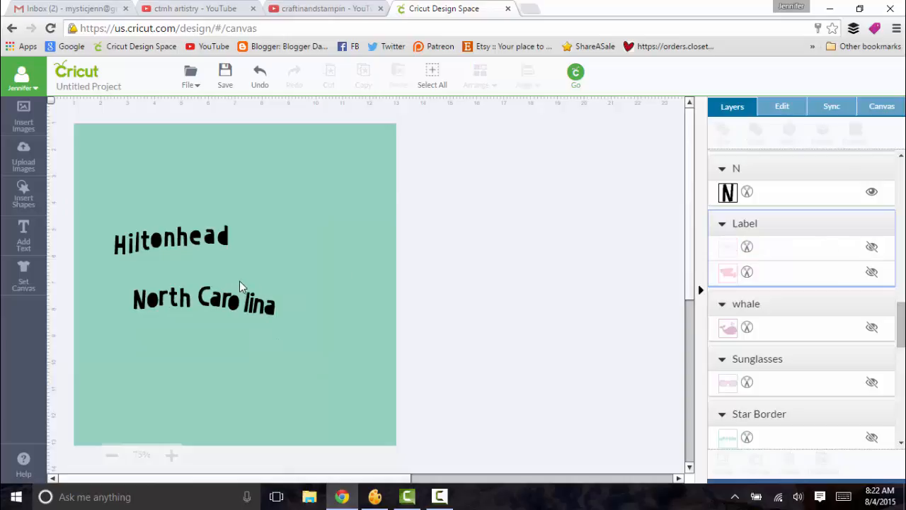
# Move "lina" closer to "Caro" with a slight clockwise tilt, and group all the "North Carolina" letters.
pyautogui.moveTo(241, 267); pyautogui.dragTo(314, 328)
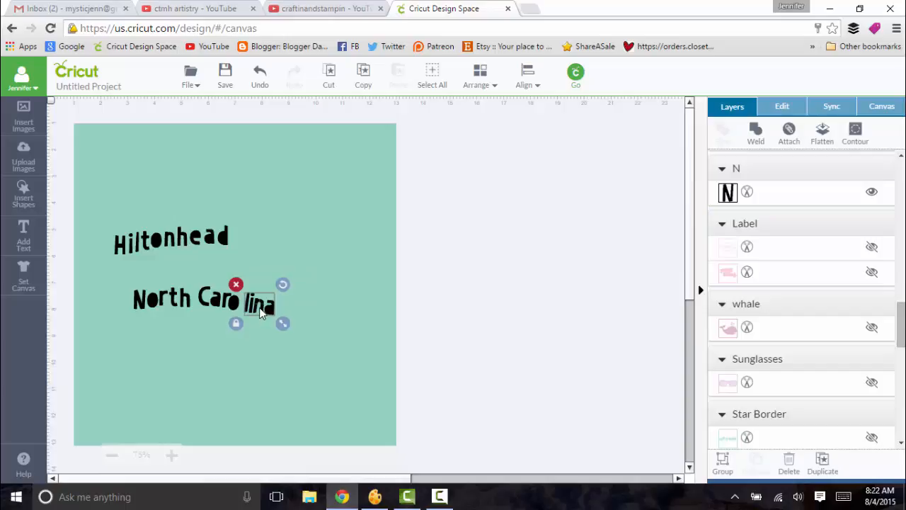
pyautogui.moveTo(262, 310); pyautogui.dragTo(282, 280)
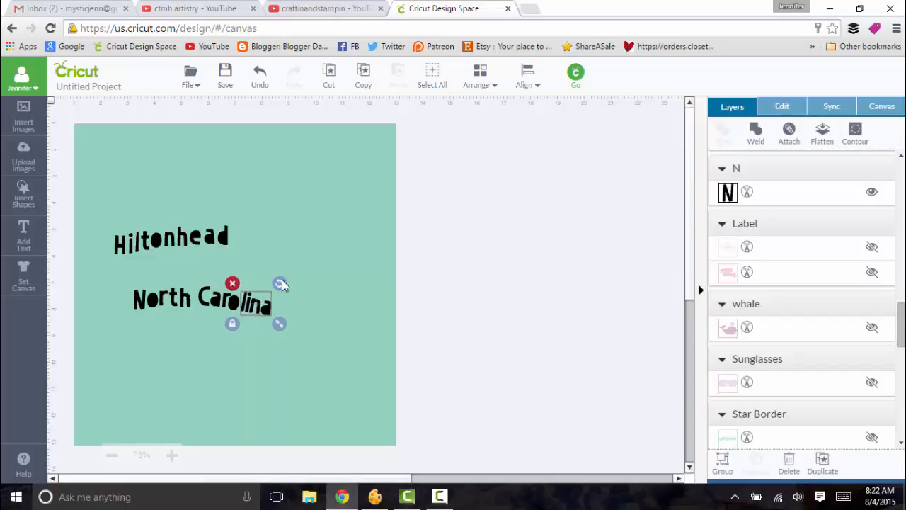
pyautogui.click(368, 228)
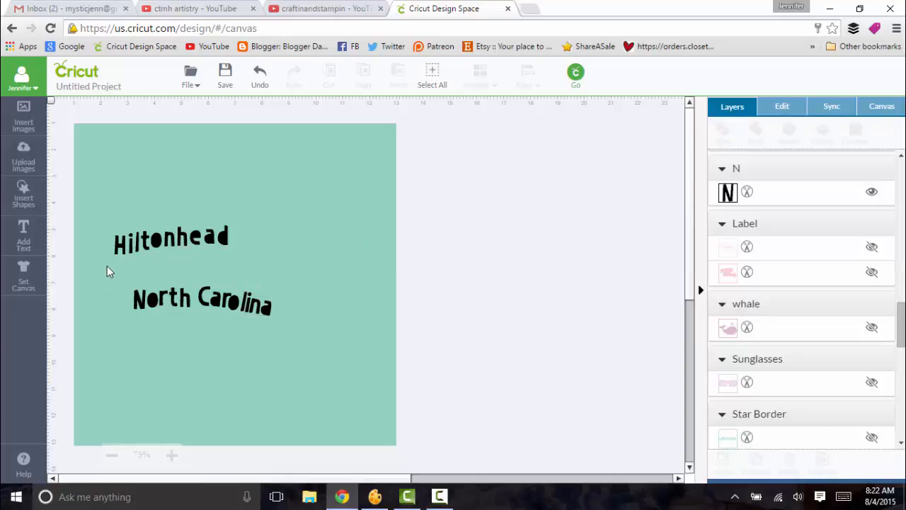
pyautogui.moveTo(106, 264); pyautogui.dragTo(314, 360)
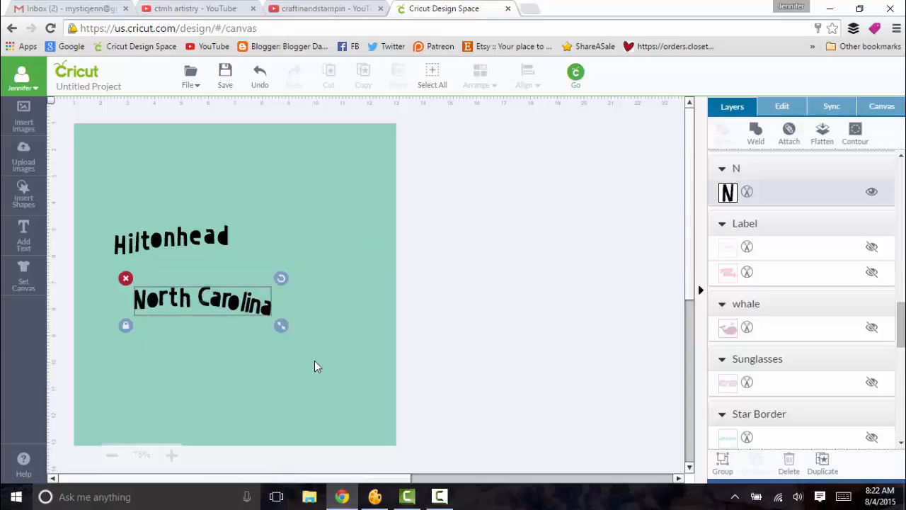
pyautogui.click(723, 462)
# Show both layers of the Label image again behind the grouped title words.
pyautogui.scroll(-3, 727, 462)
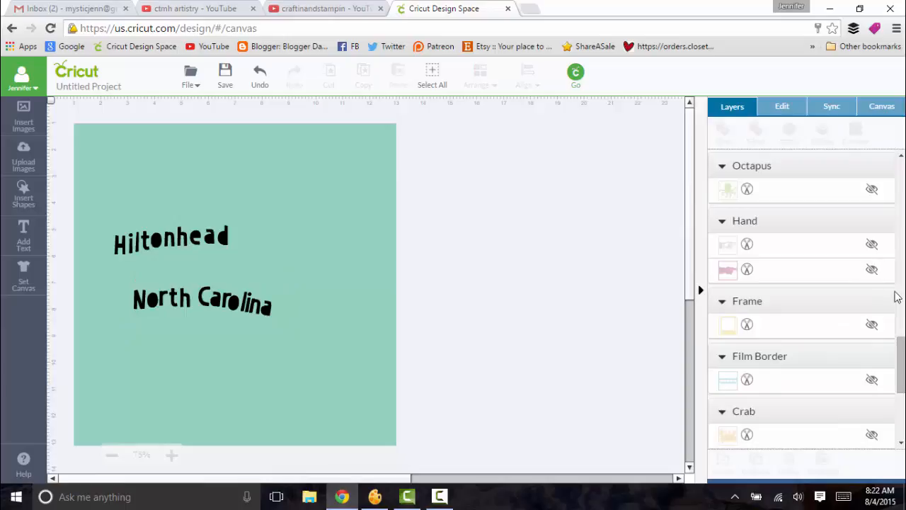
pyautogui.moveTo(903, 348); pyautogui.dragTo(903, 279)
pyautogui.click(871, 267)
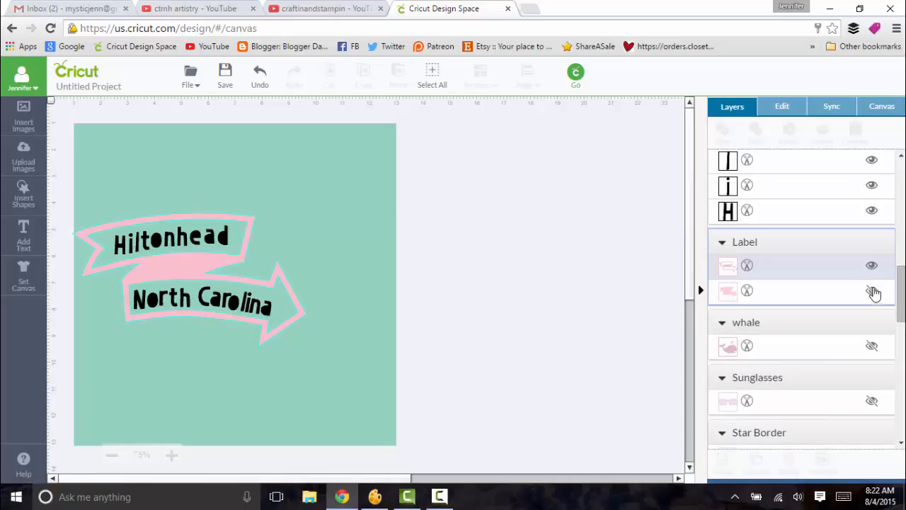
pyautogui.click(874, 291)
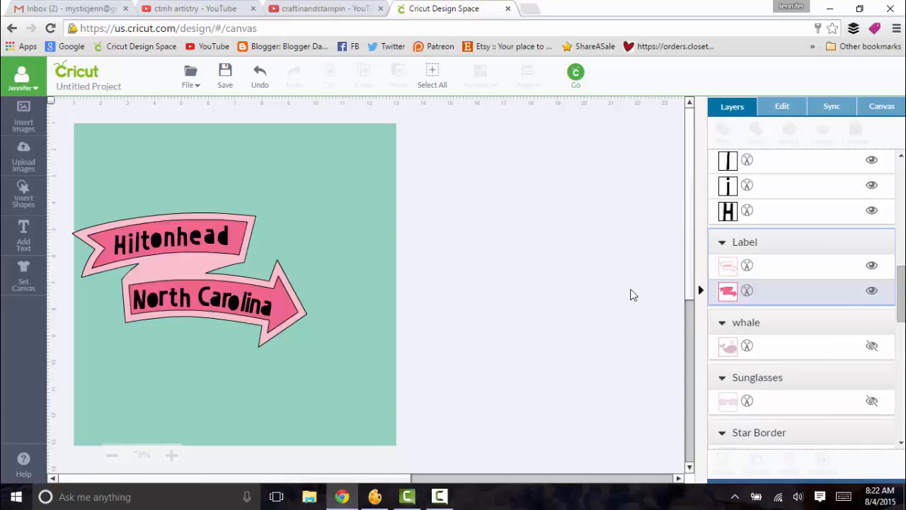
# Shift the grouped "North Carolina" text slightly right to center it on the lower arrow banner.
pyautogui.click(234, 302)
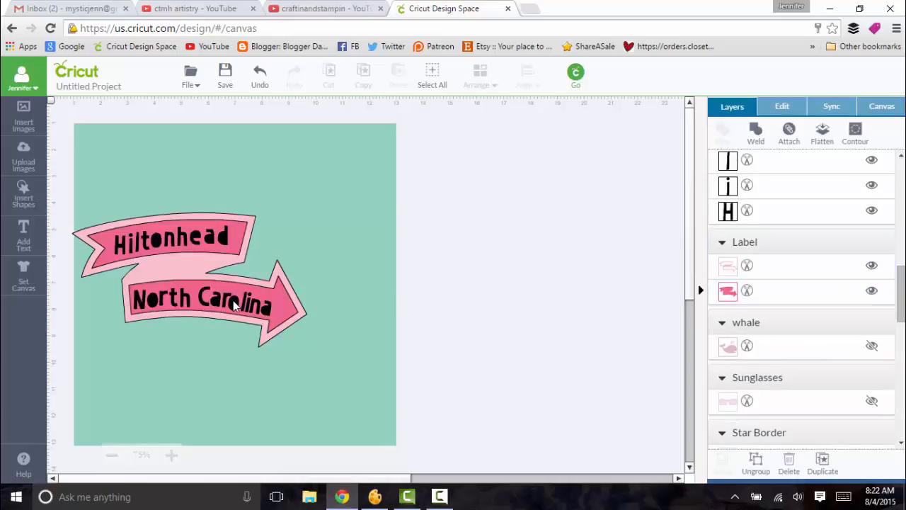
pyautogui.moveTo(235, 302); pyautogui.dragTo(240, 303)
pyautogui.click(439, 253)
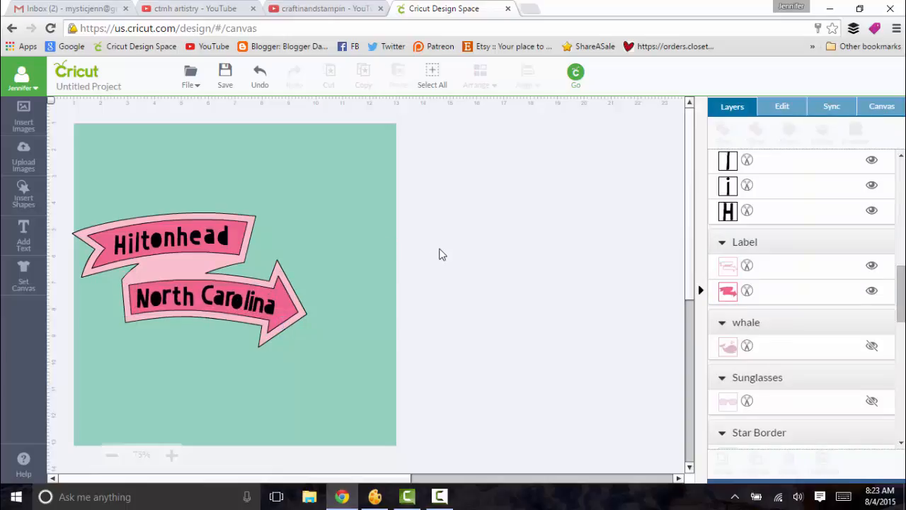